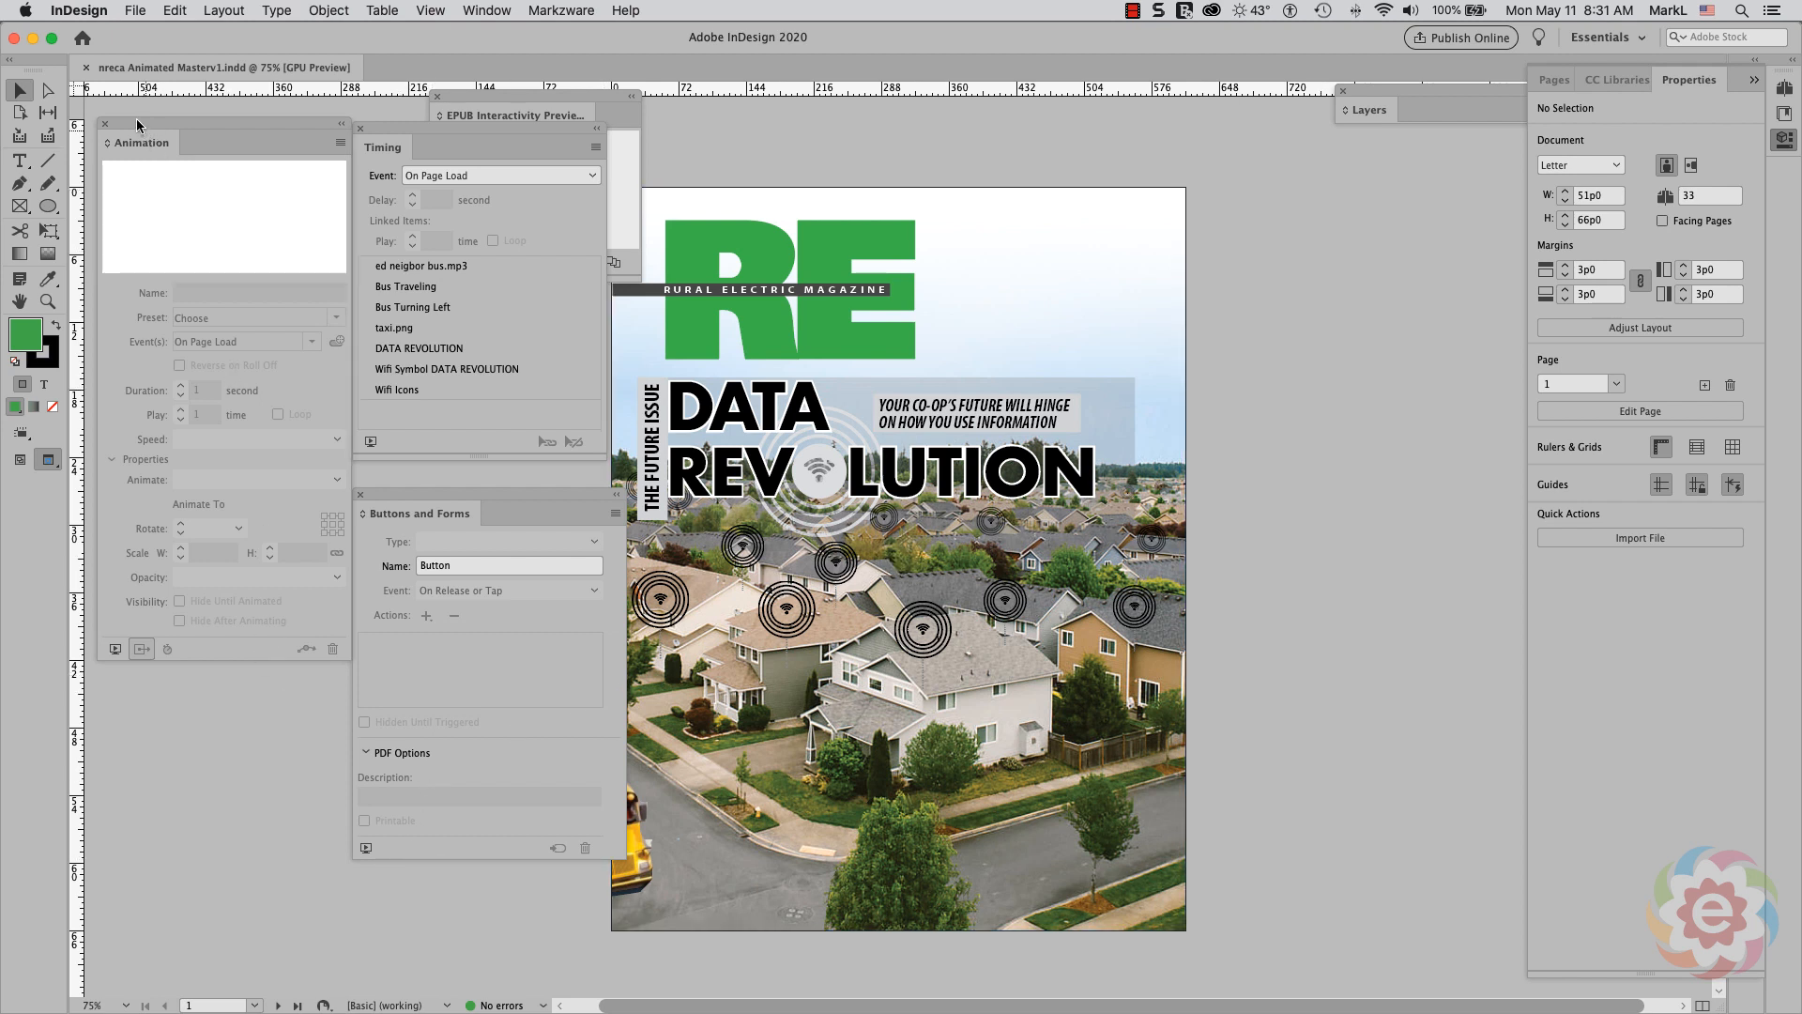
- Preview the cover page's animations in an enlarged EPUB Interactivity Preview, clear the preview and collapse it
{"action": "left_click", "coordinate": [114, 650]}
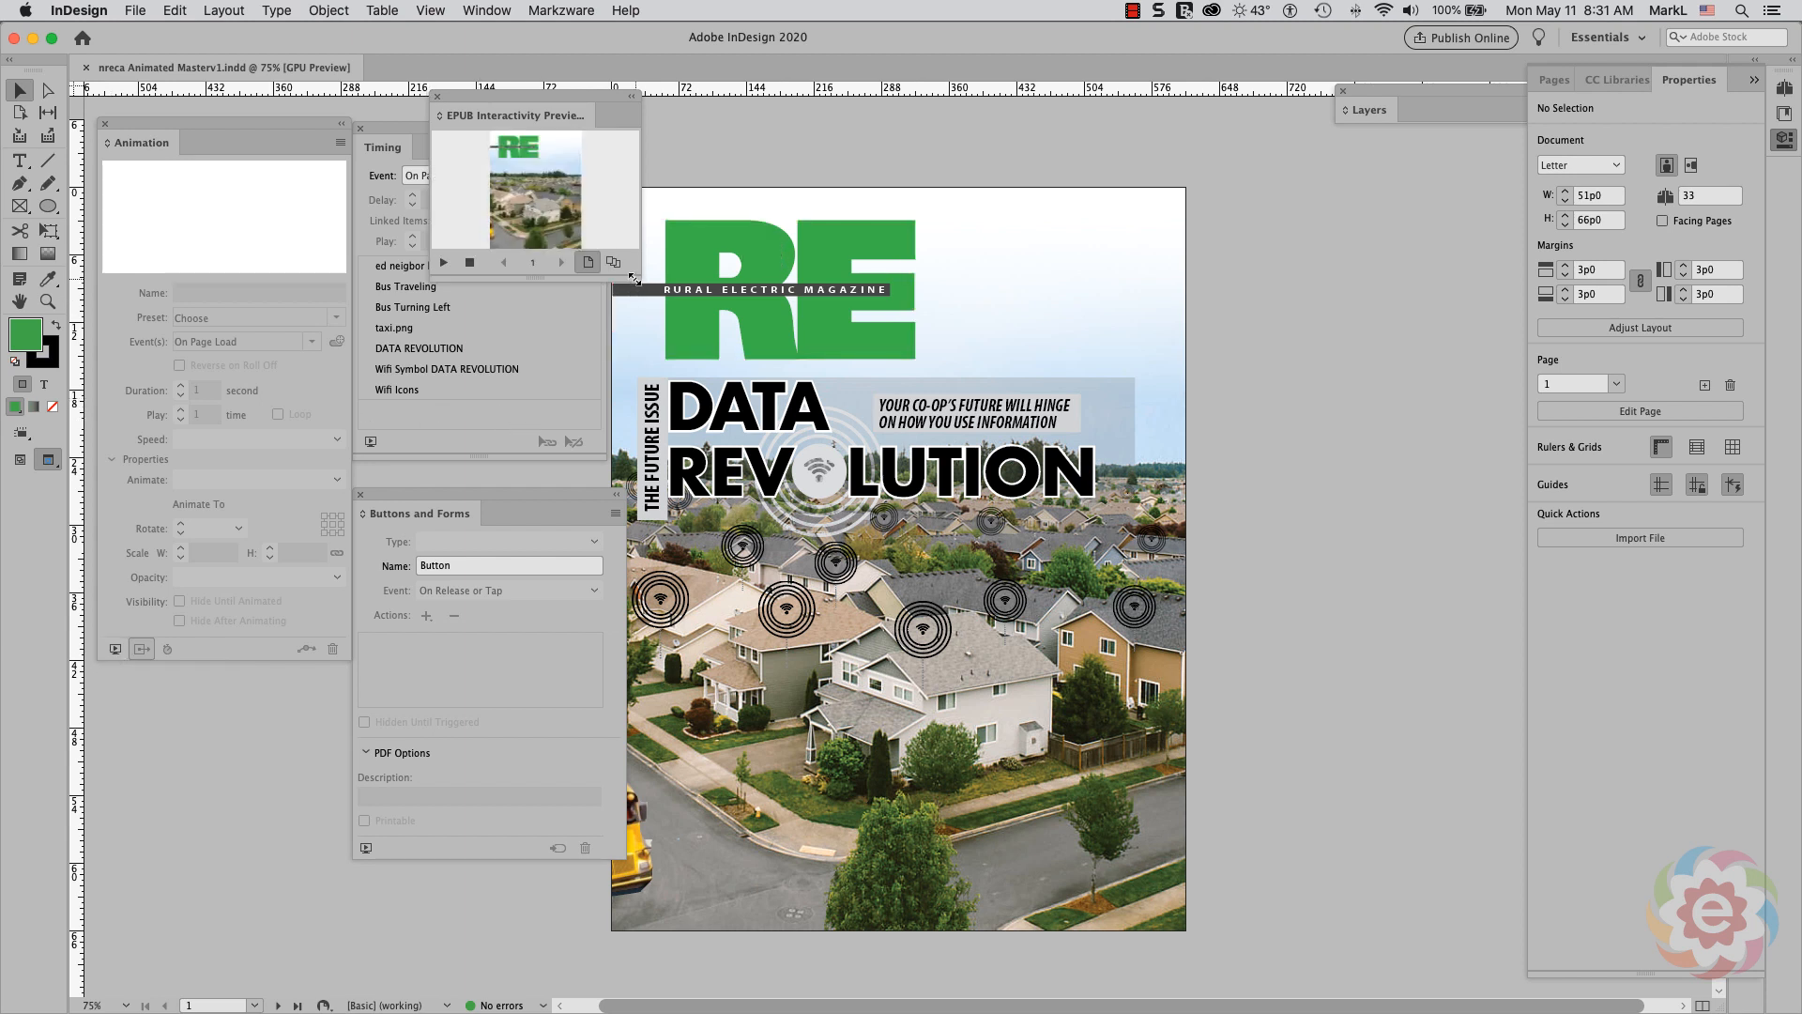
{"action": "left_click", "coordinate": [468, 263]}
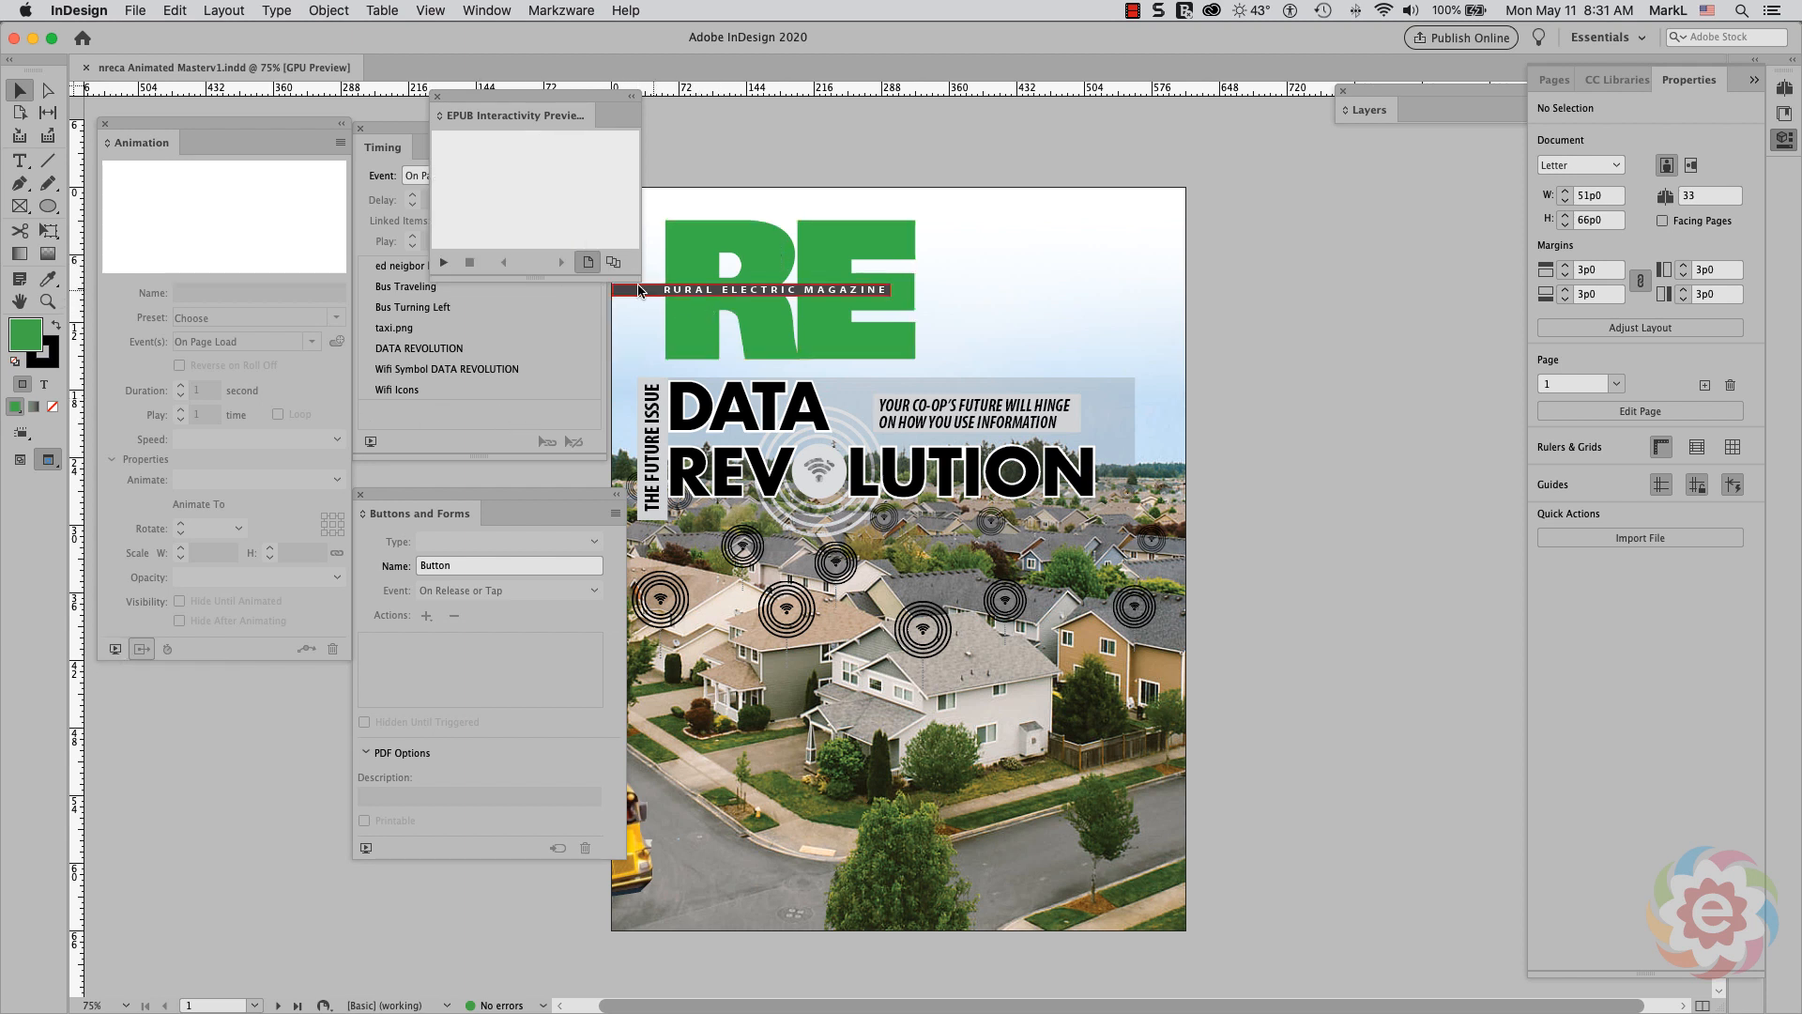
{"action": "left_click_drag", "start_coordinate": [635, 279], "coordinate": [1389, 924]}
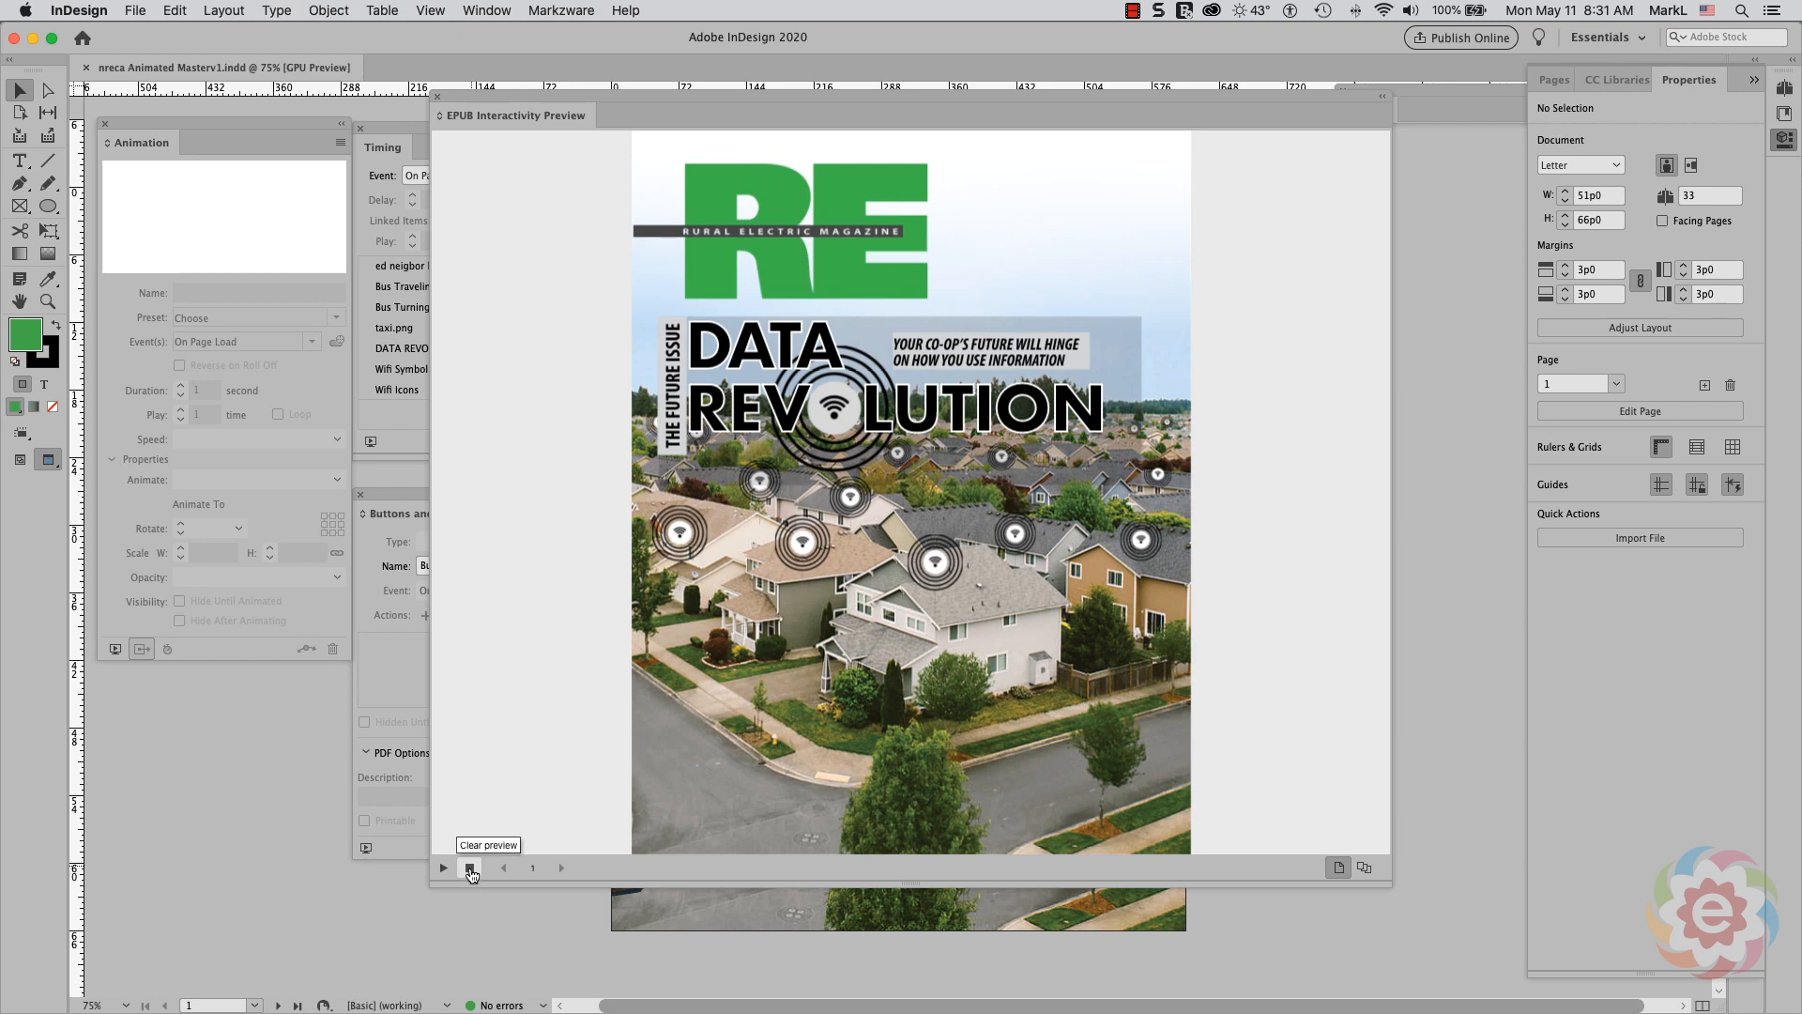
{"action": "left_click", "coordinate": [471, 868]}
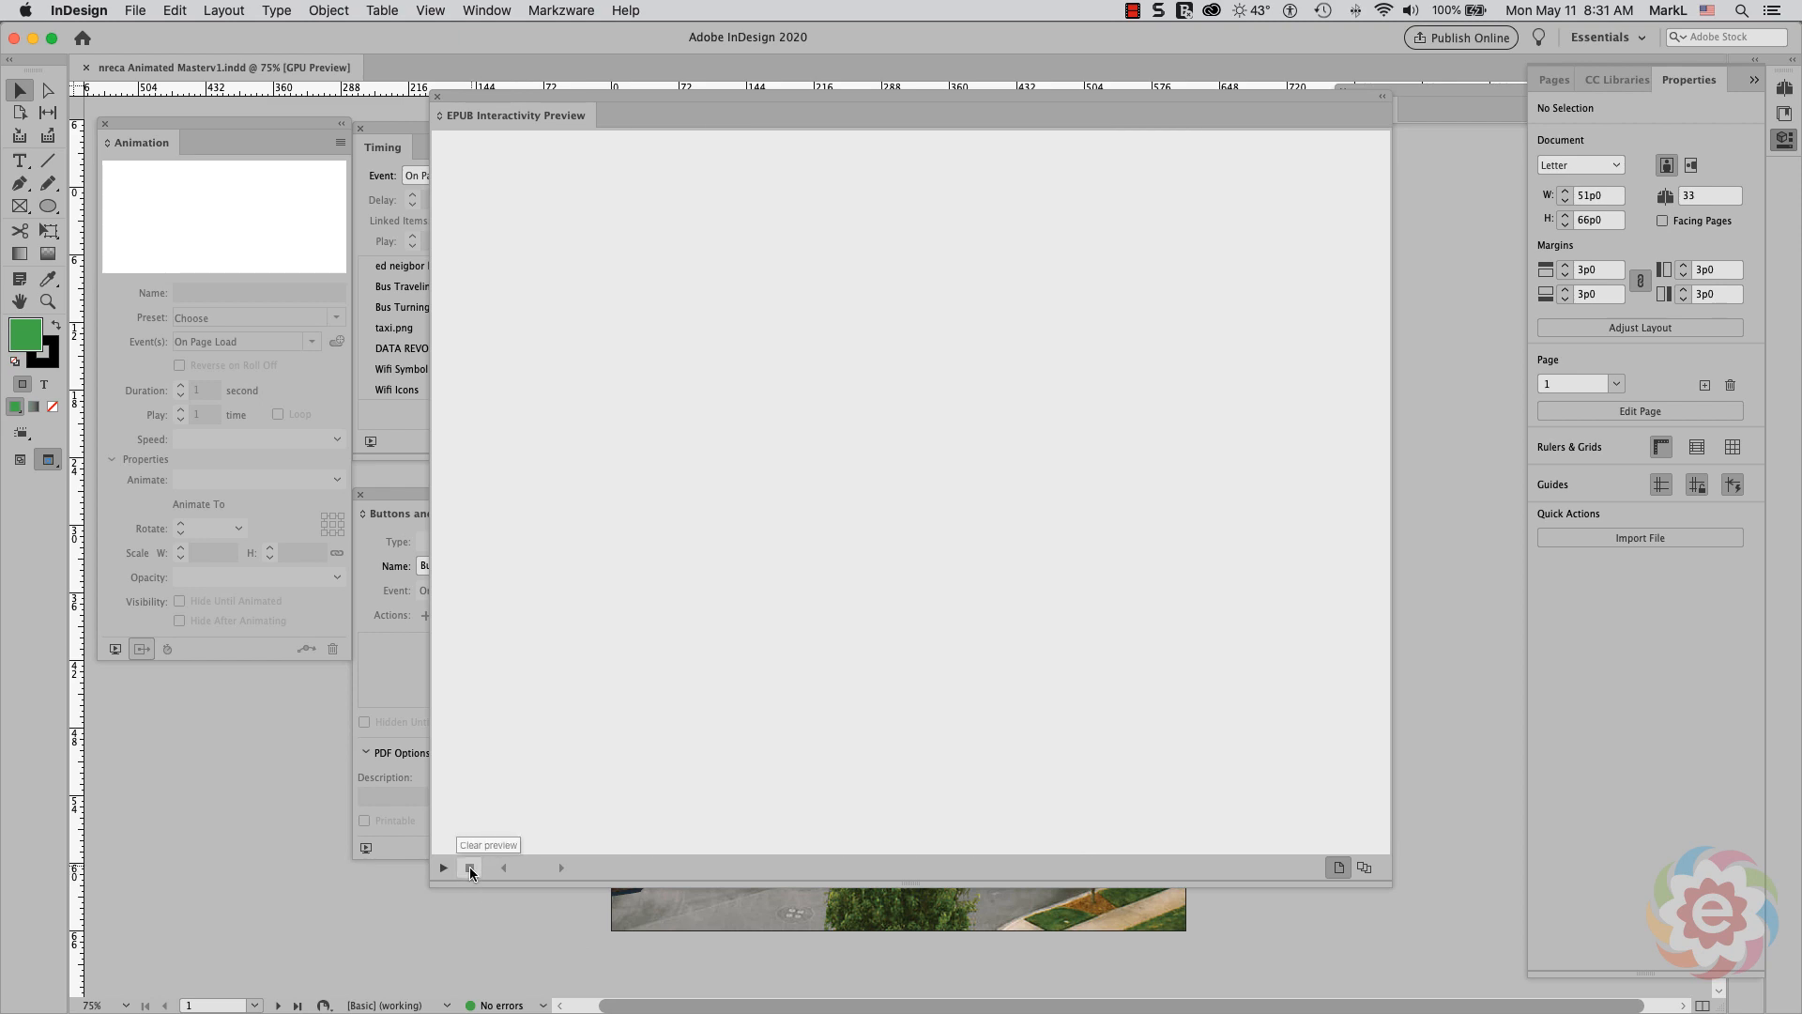
{"action": "double_click", "coordinate": [498, 114]}
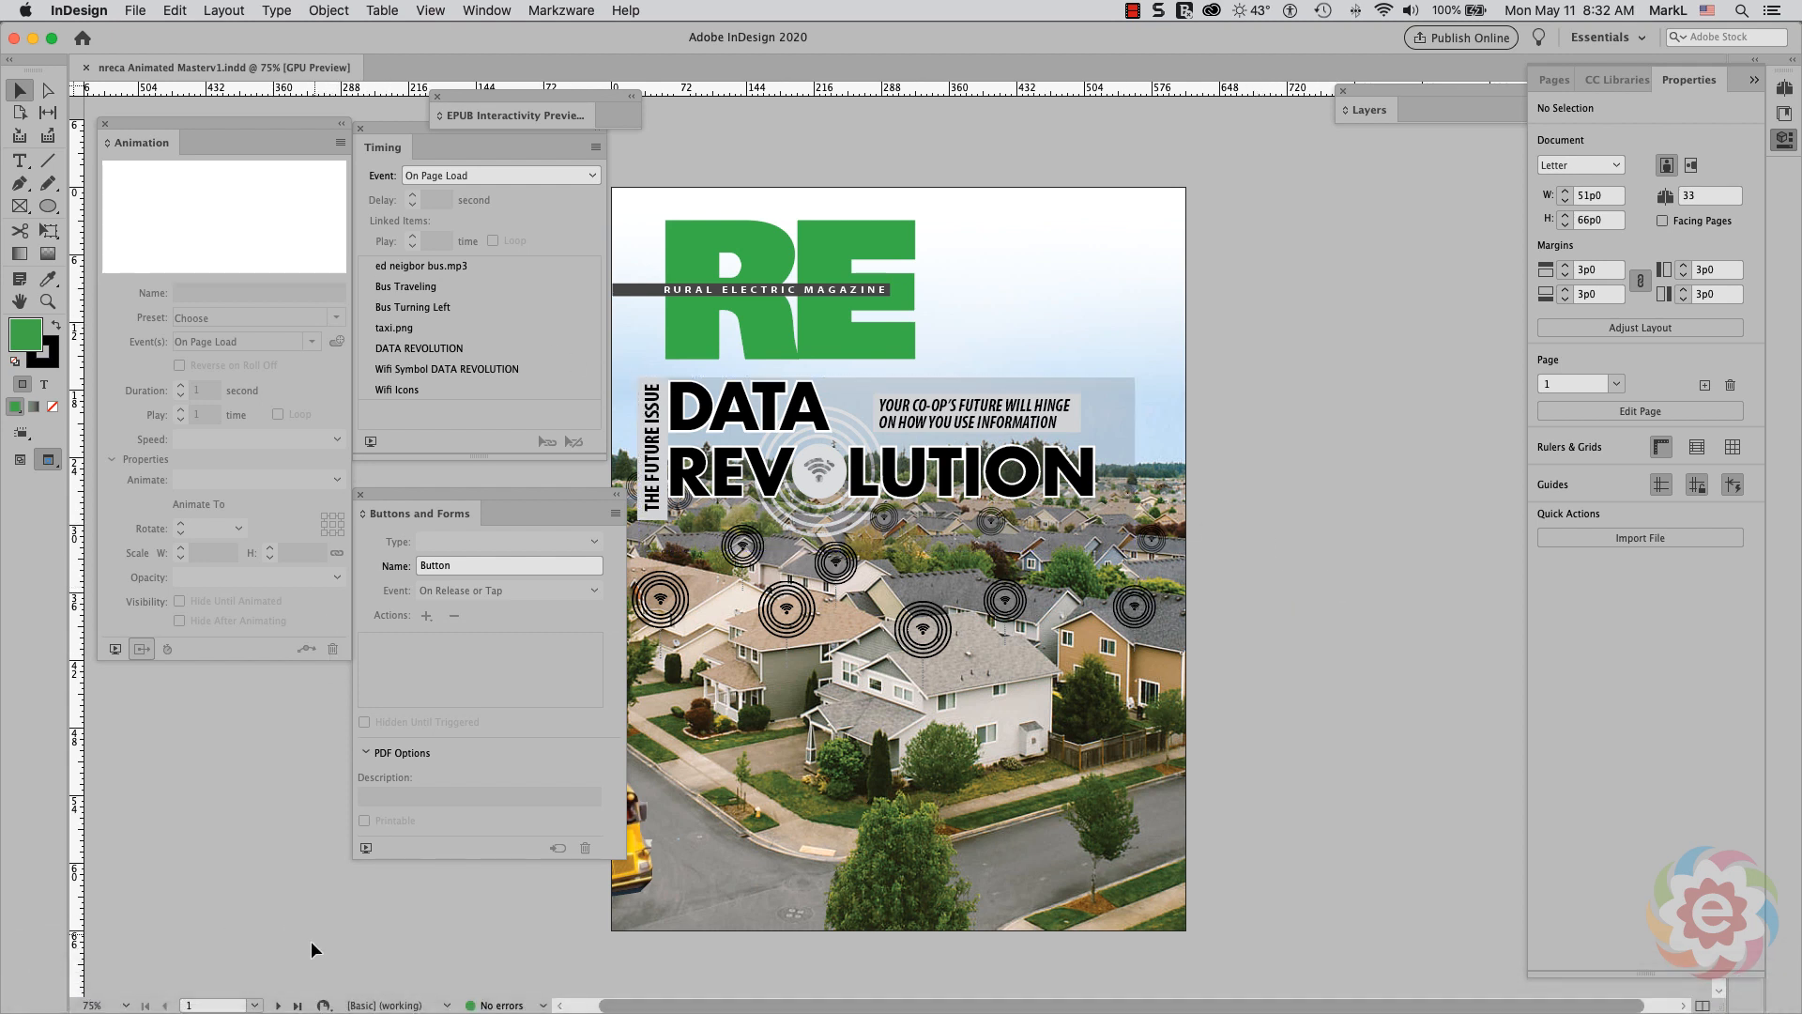
- Go to page 4 and preview its interactive content in an enlarged EPUB Interactivity Preview
{"action": "left_click", "coordinate": [276, 1005]}
{"action": "left_click", "coordinate": [276, 1005]}
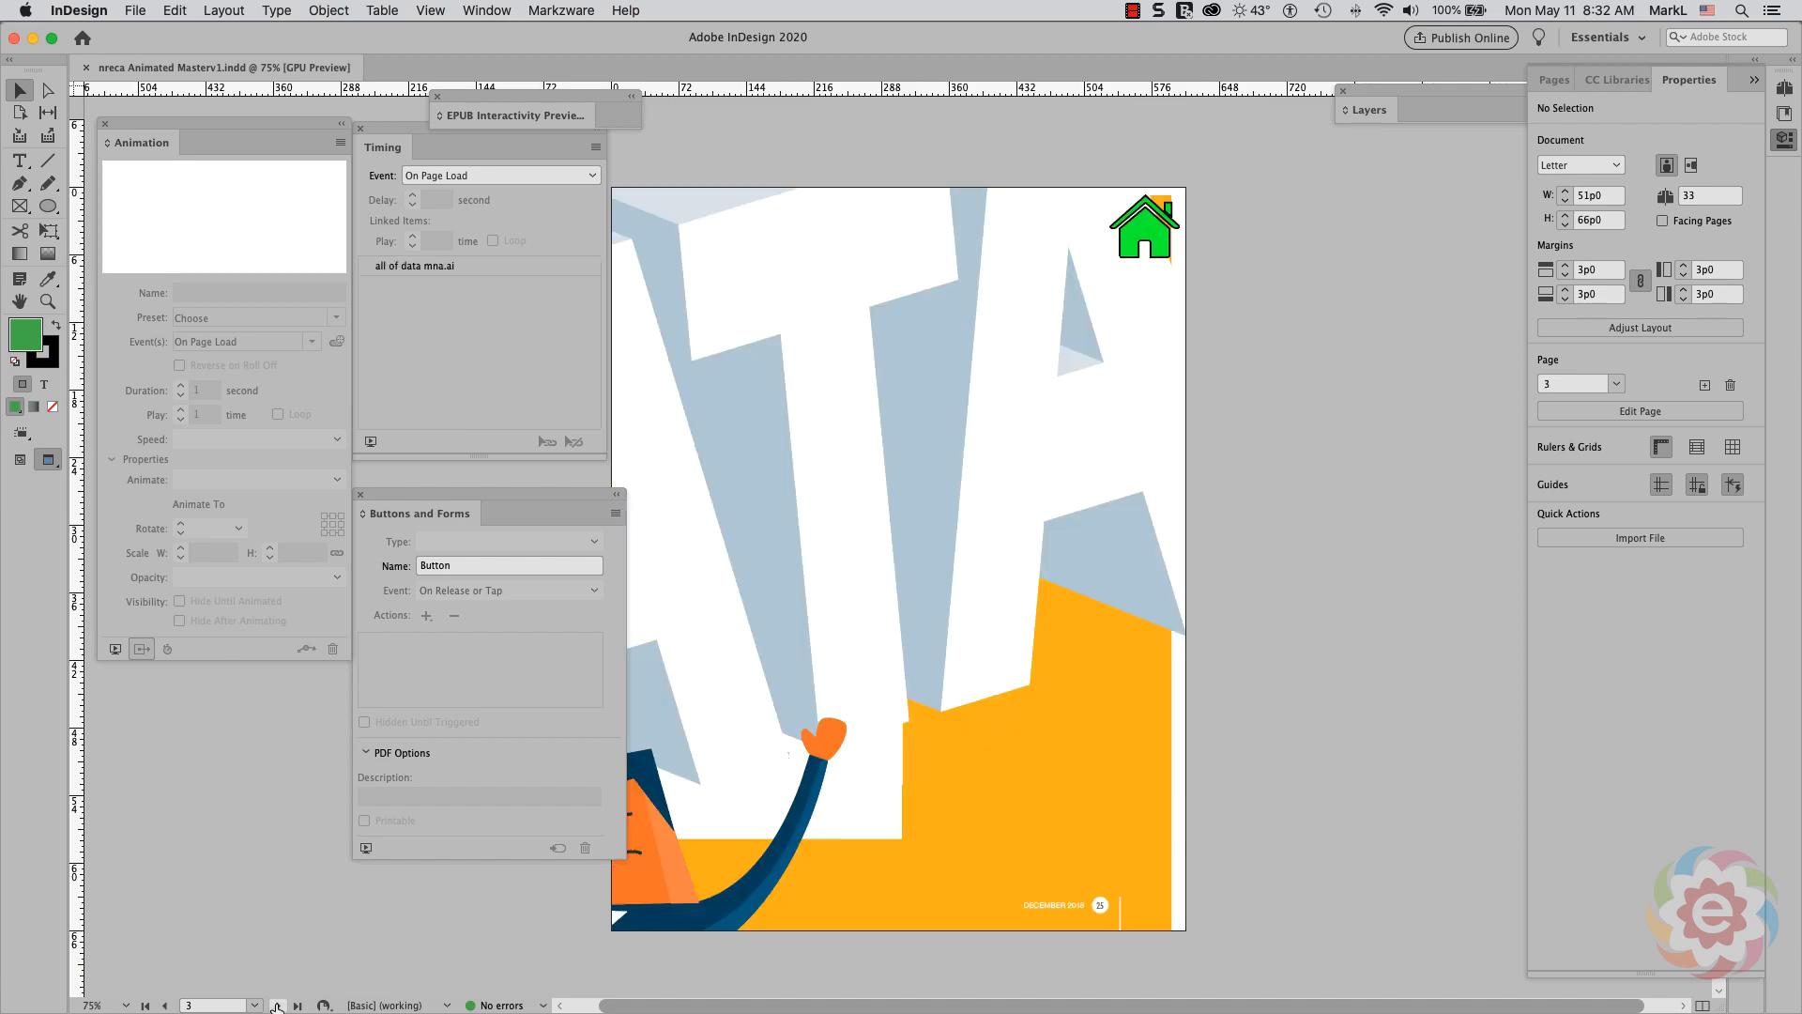
{"action": "left_click", "coordinate": [276, 1005]}
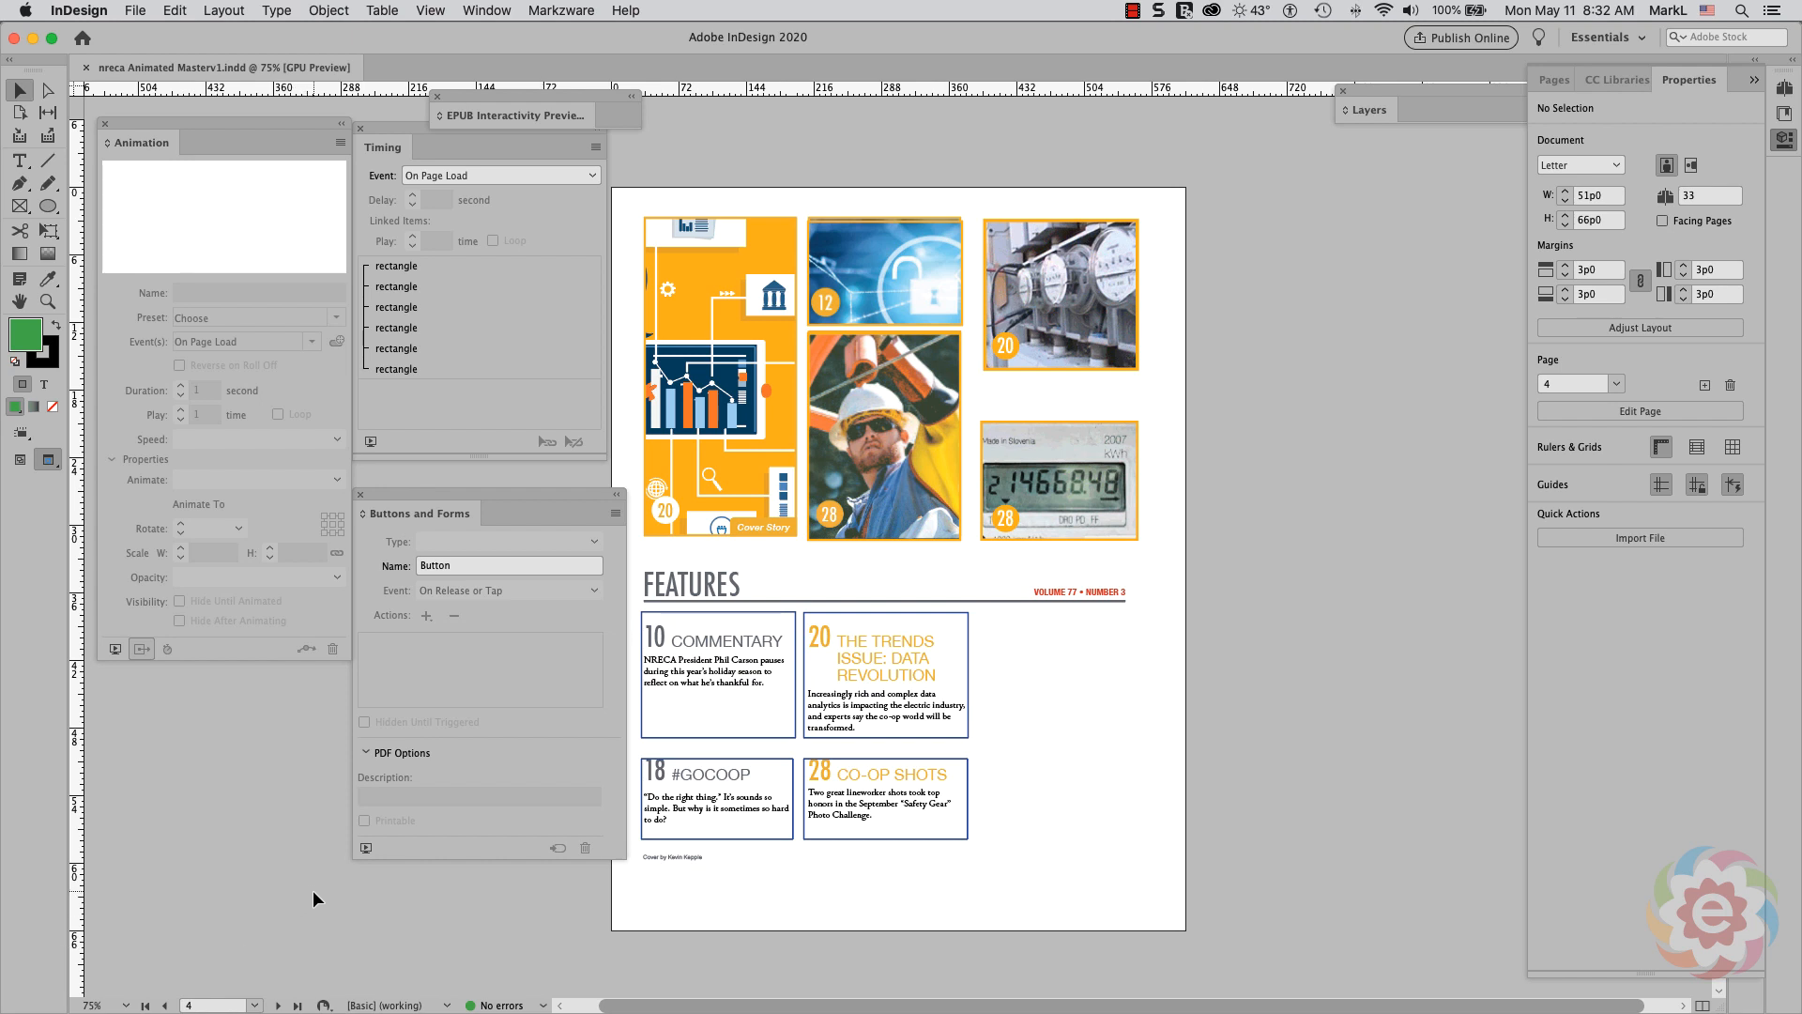
{"action": "left_click", "coordinate": [365, 848]}
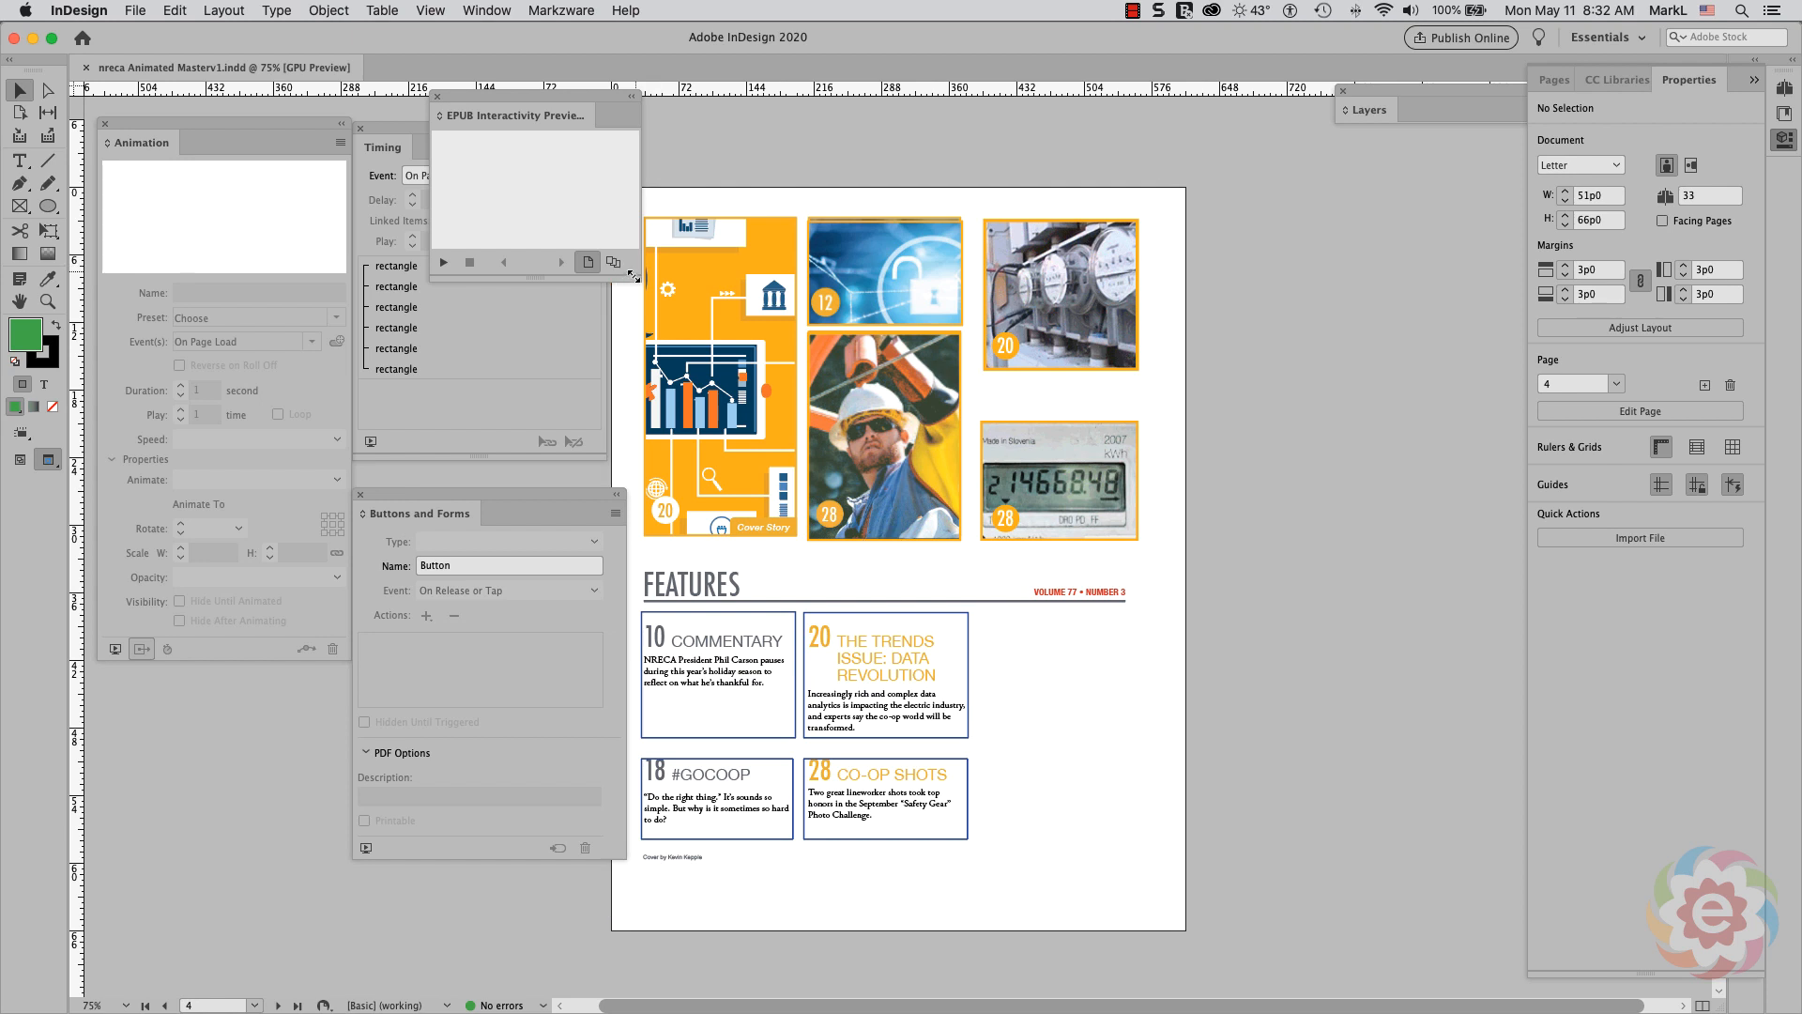
{"action": "left_click_drag", "start_coordinate": [634, 280], "coordinate": [1479, 887]}
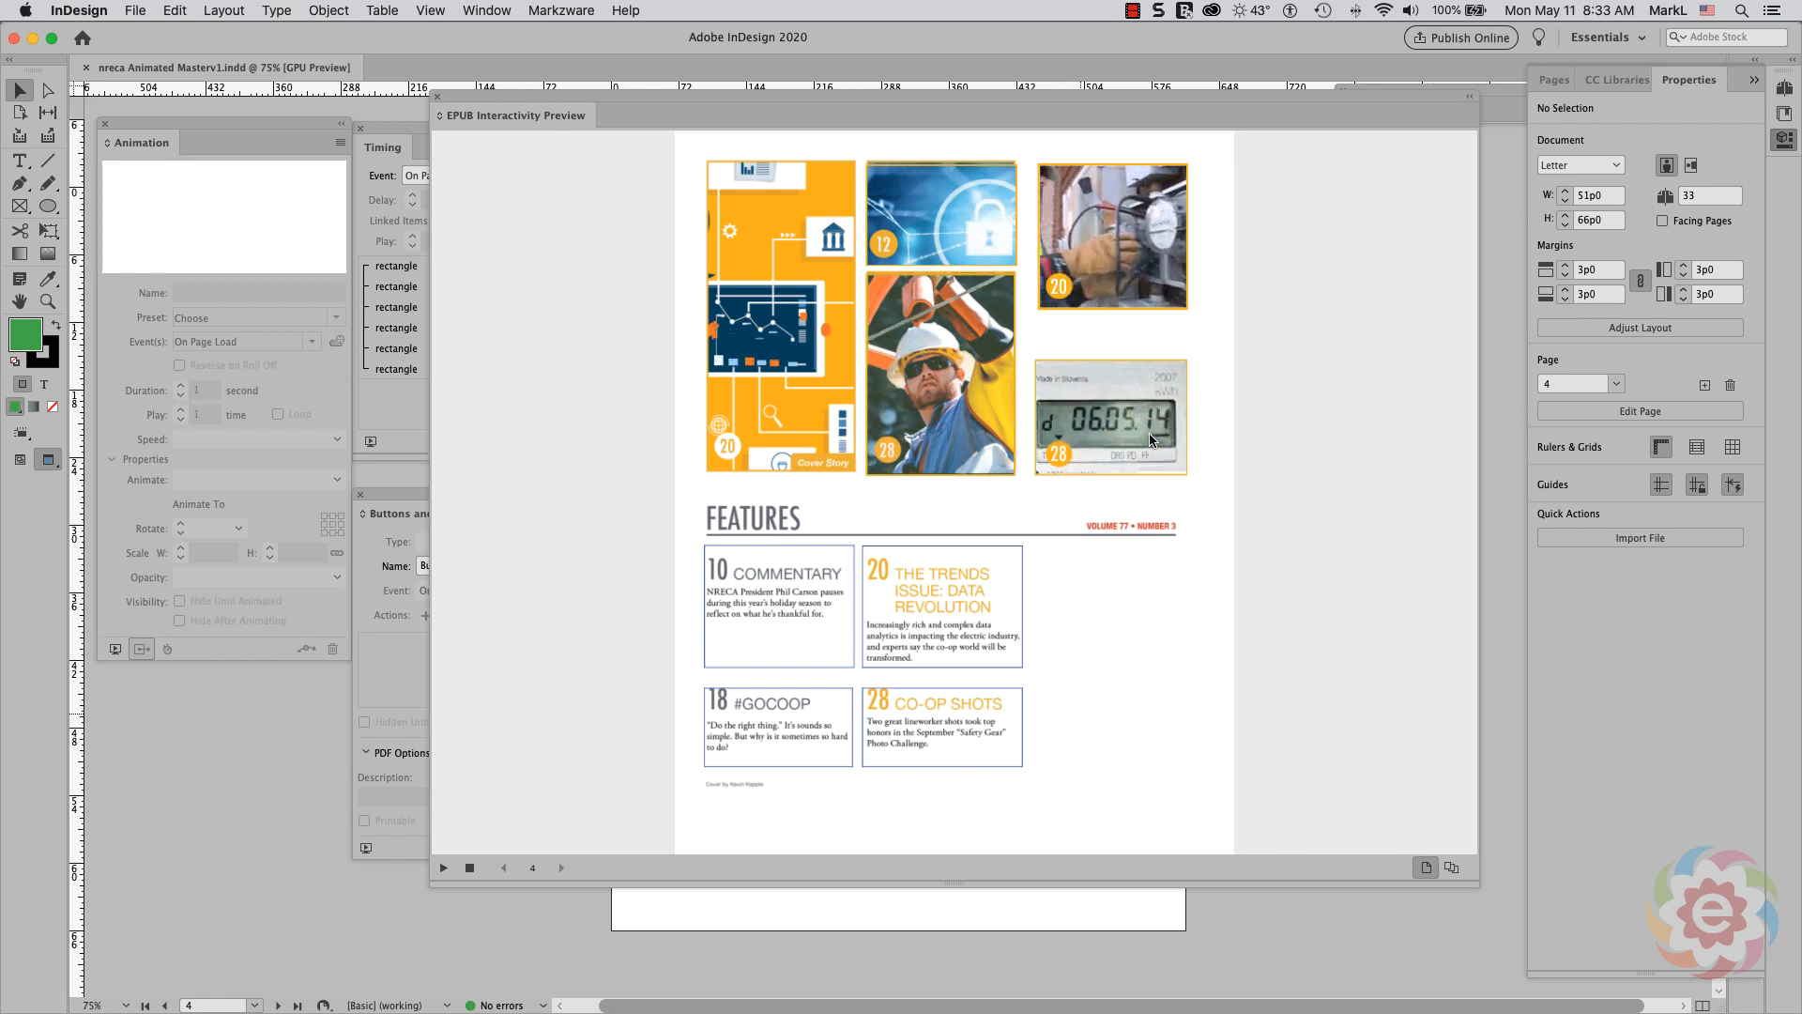
{"action": "key", "text": "super+equal"}
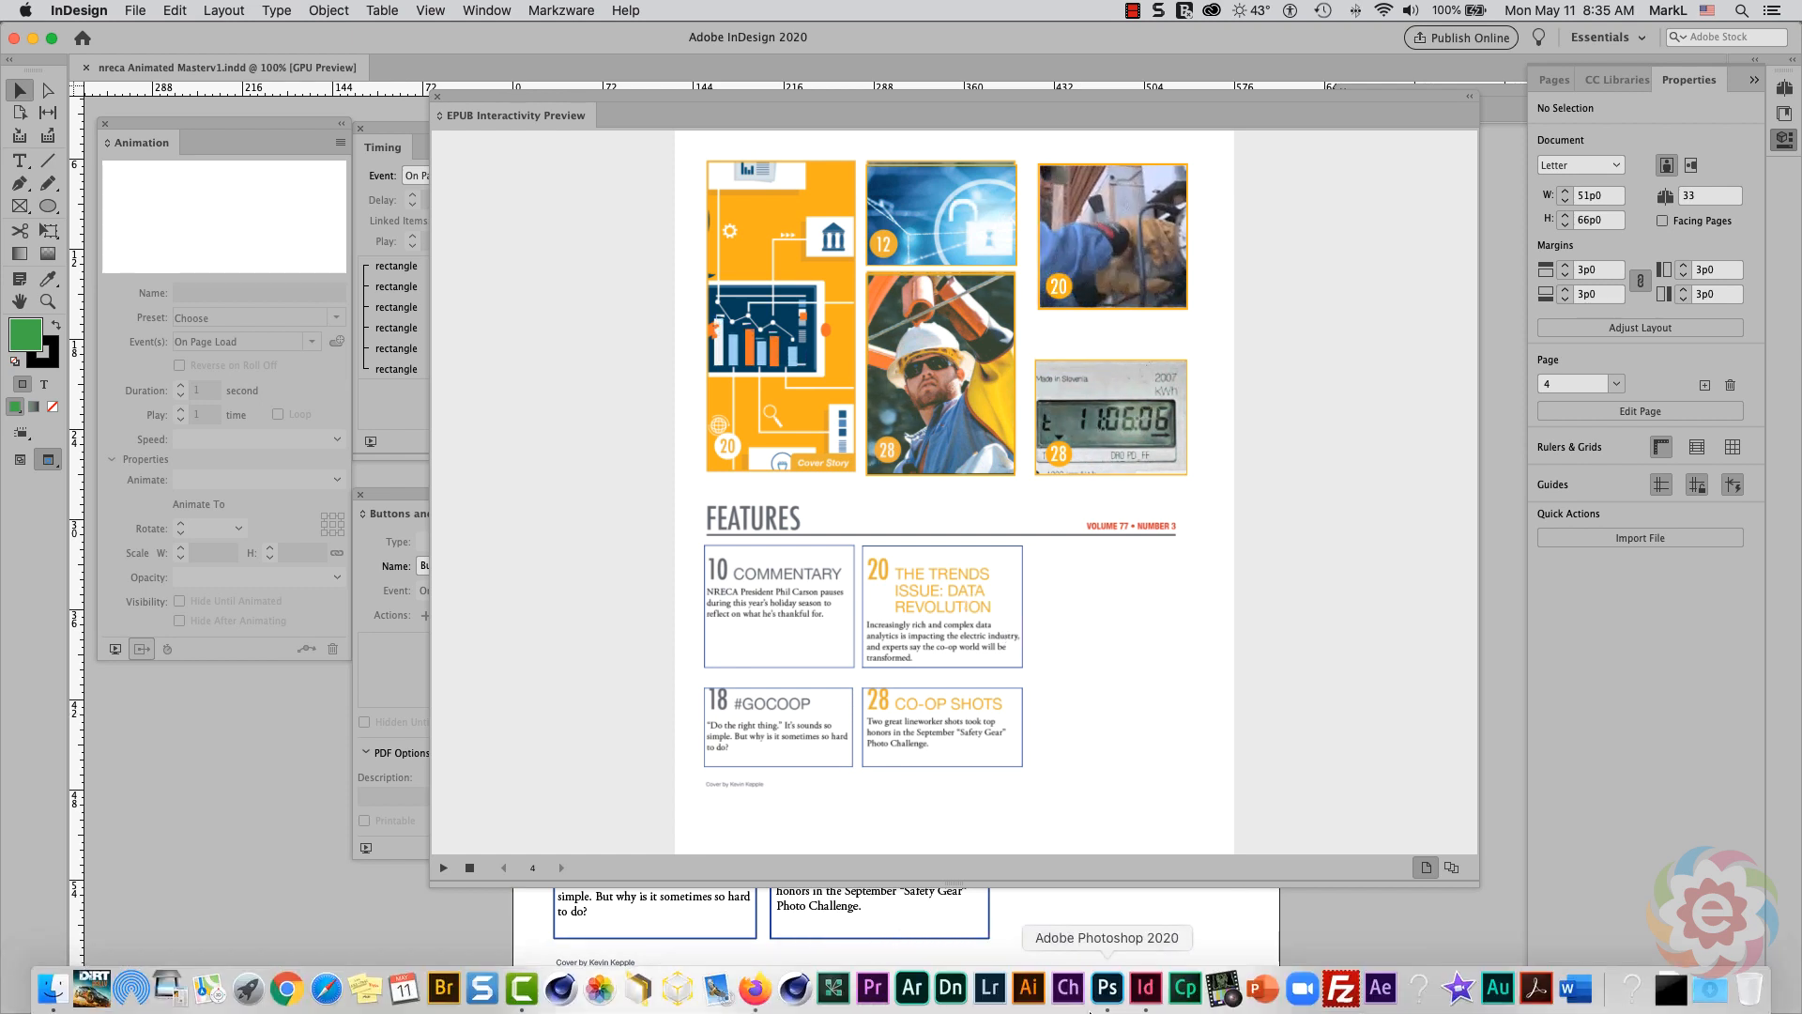
- Switch to Photoshop
{"action": "left_click", "coordinate": [1098, 997]}
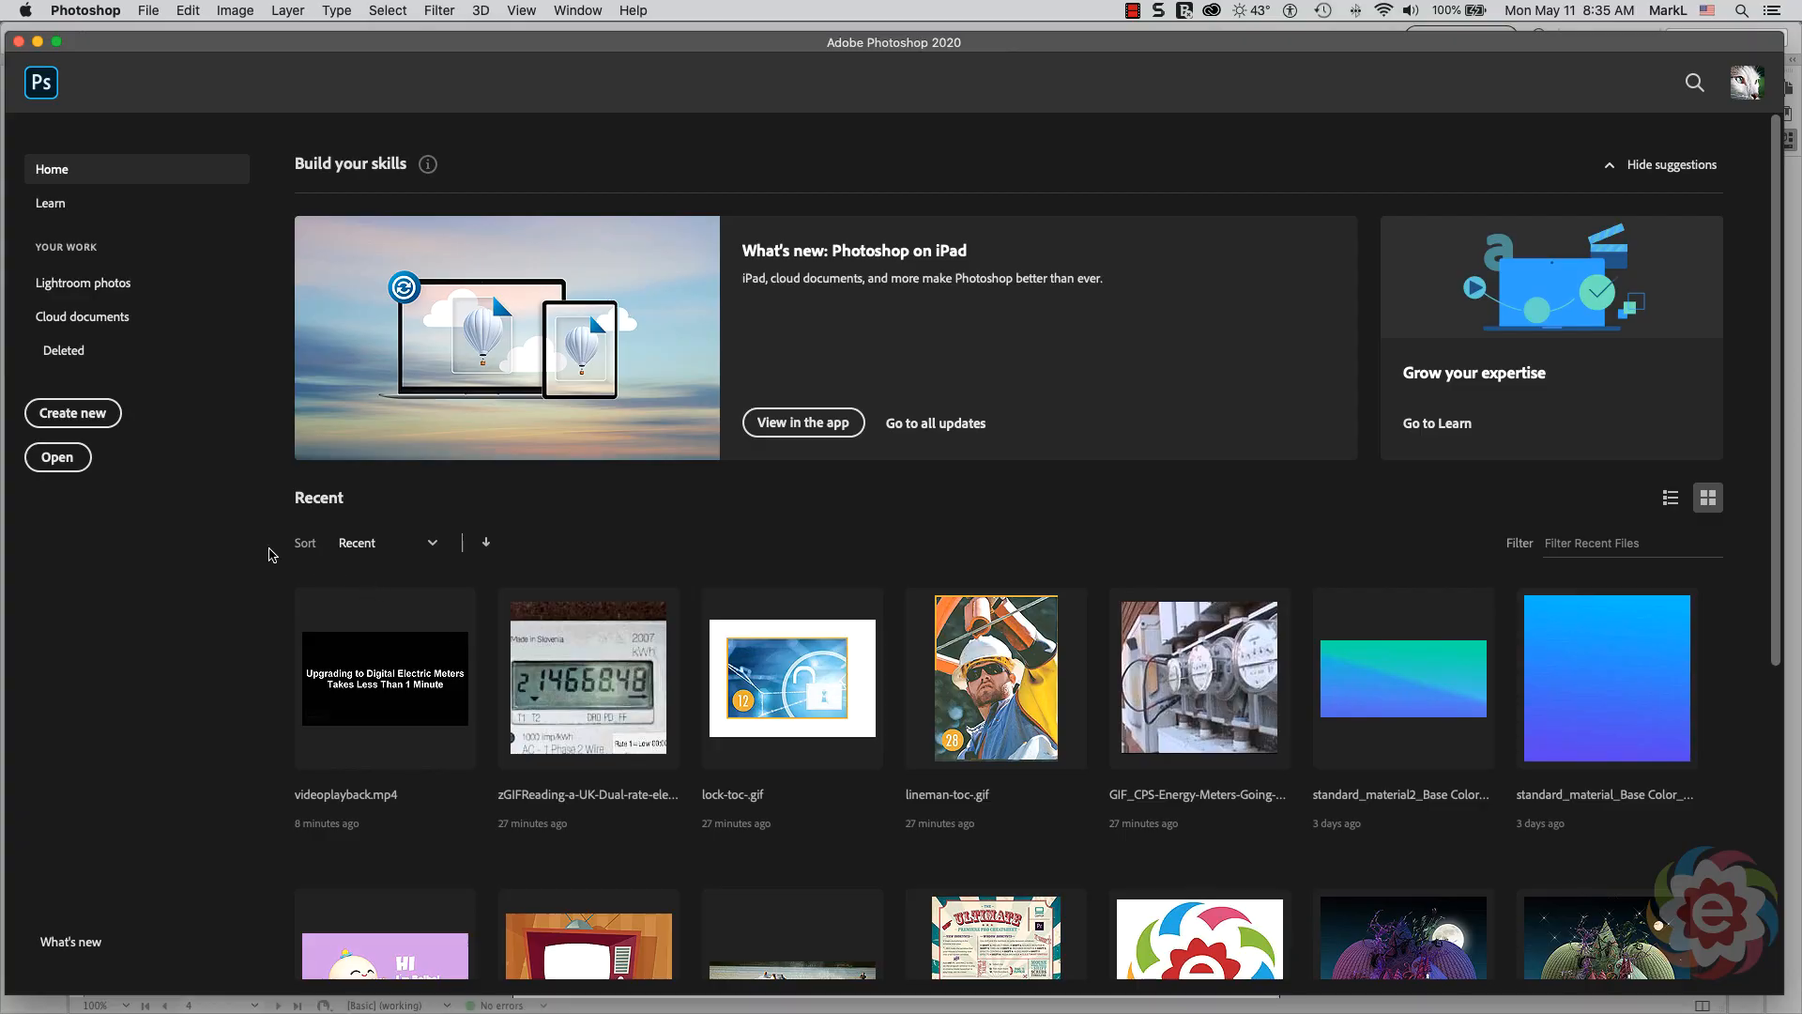
{"action": "left_click", "coordinate": [399, 680]}
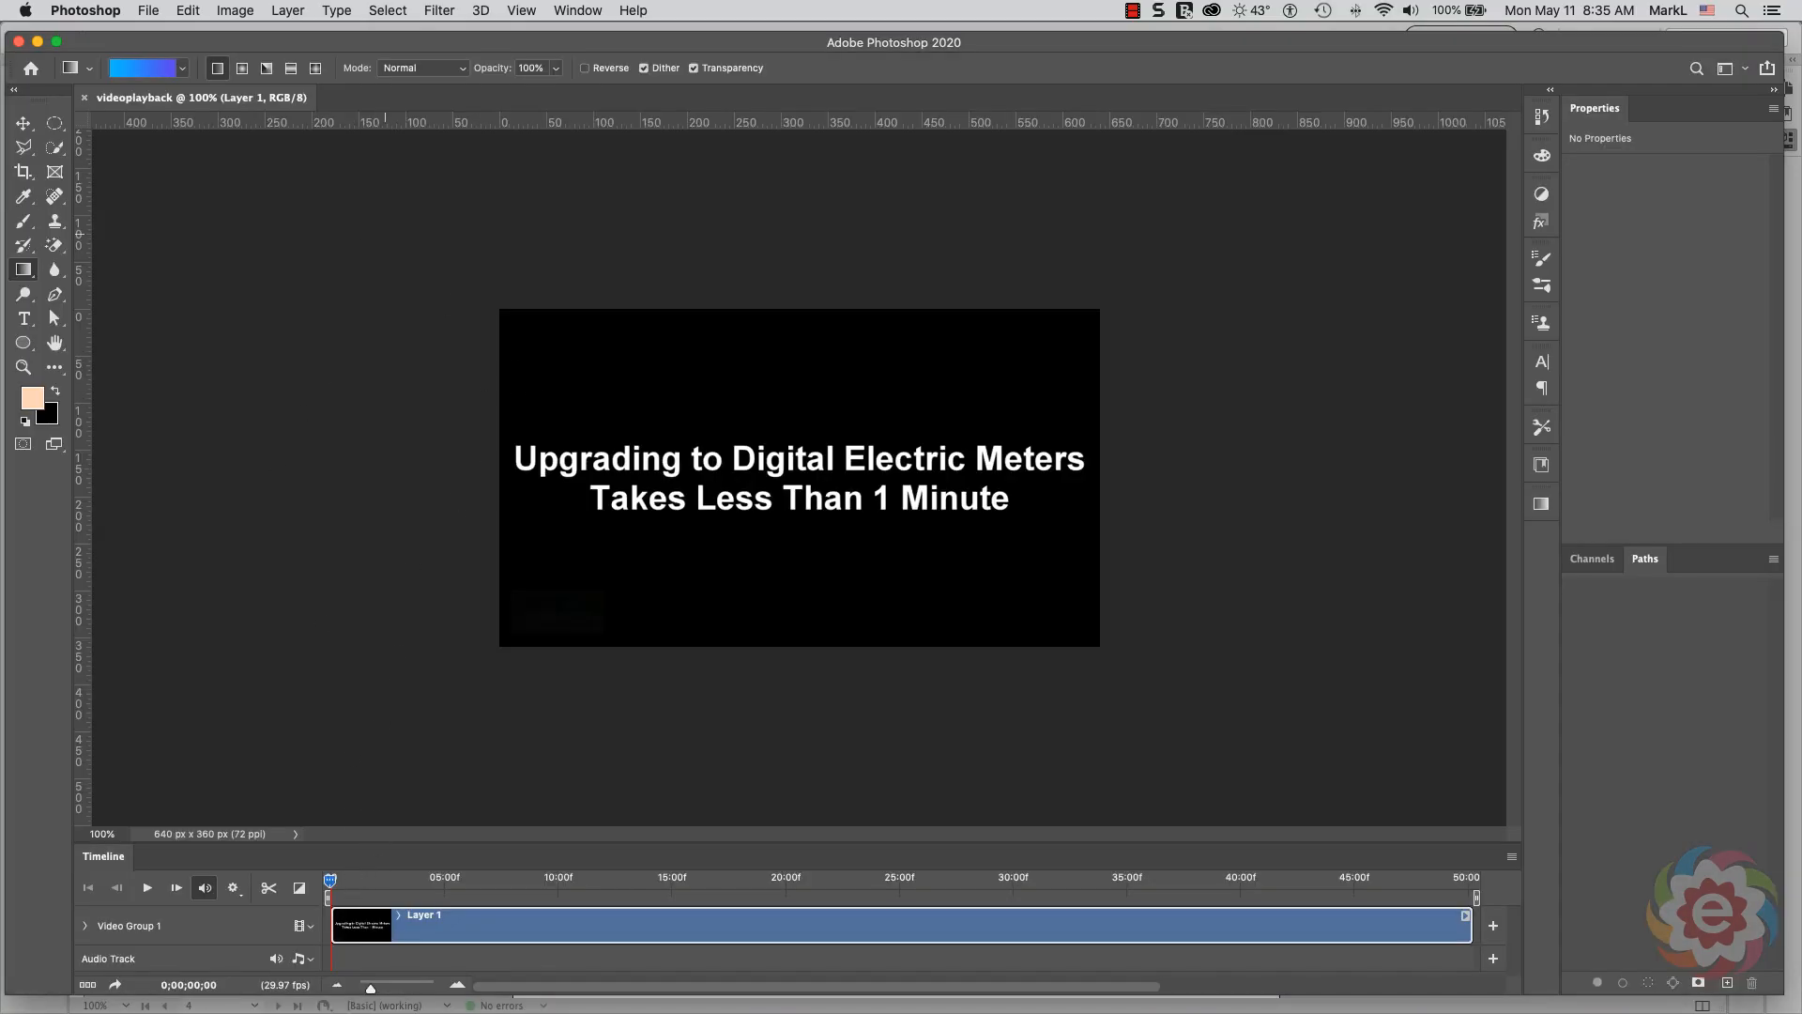
{"action": "left_click", "coordinate": [85, 99]}
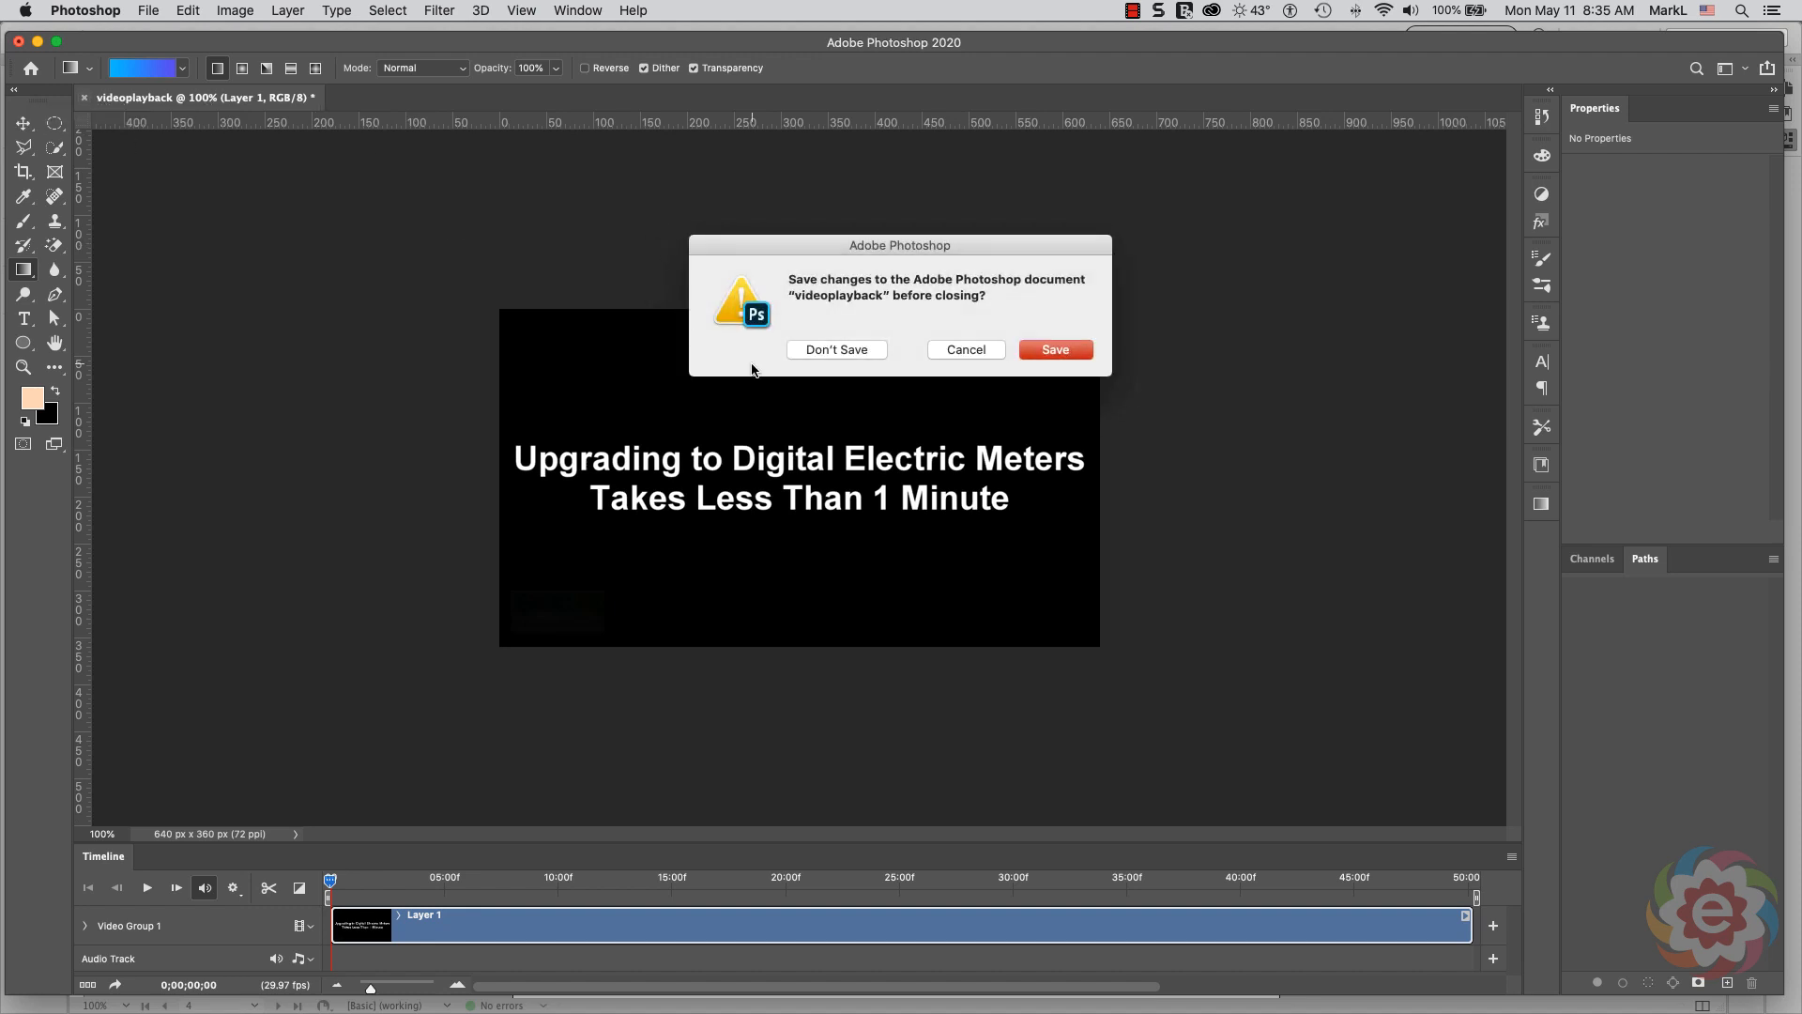
{"action": "left_click", "coordinate": [819, 351]}
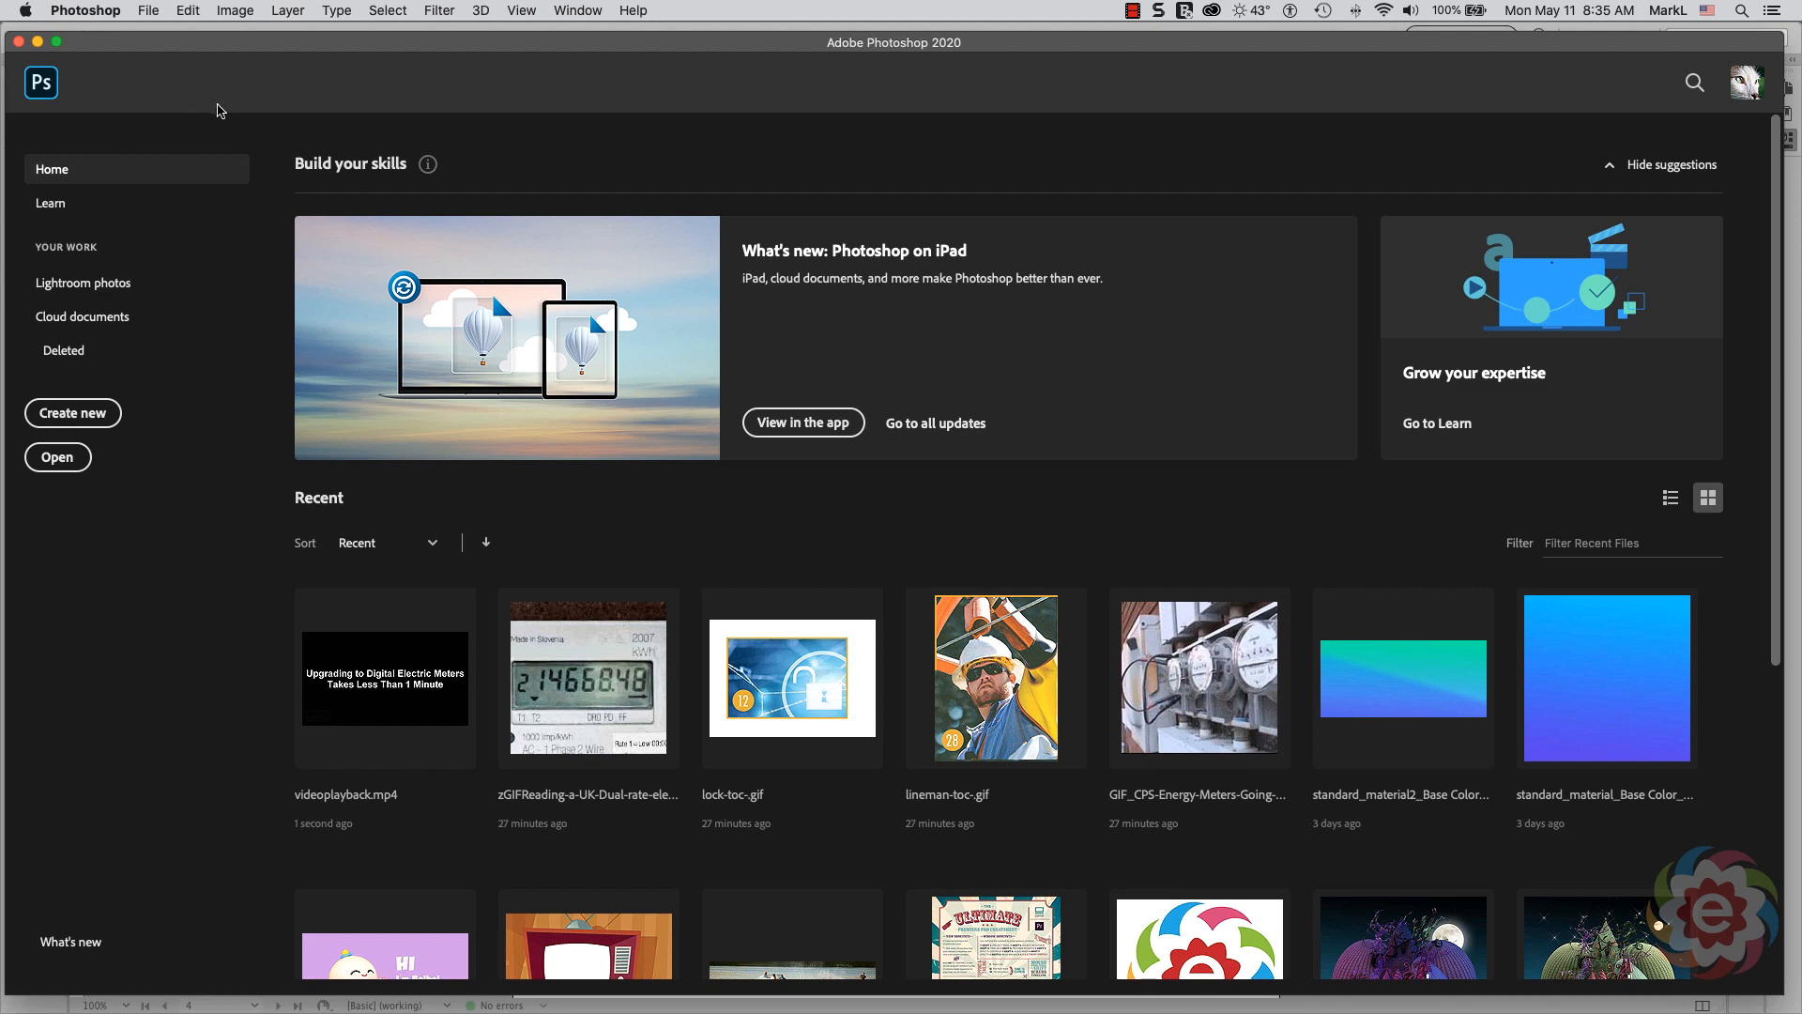
- Open the video file videoplayback.mp4 from the WIP LOCAL folder
{"action": "left_click", "coordinate": [145, 9]}
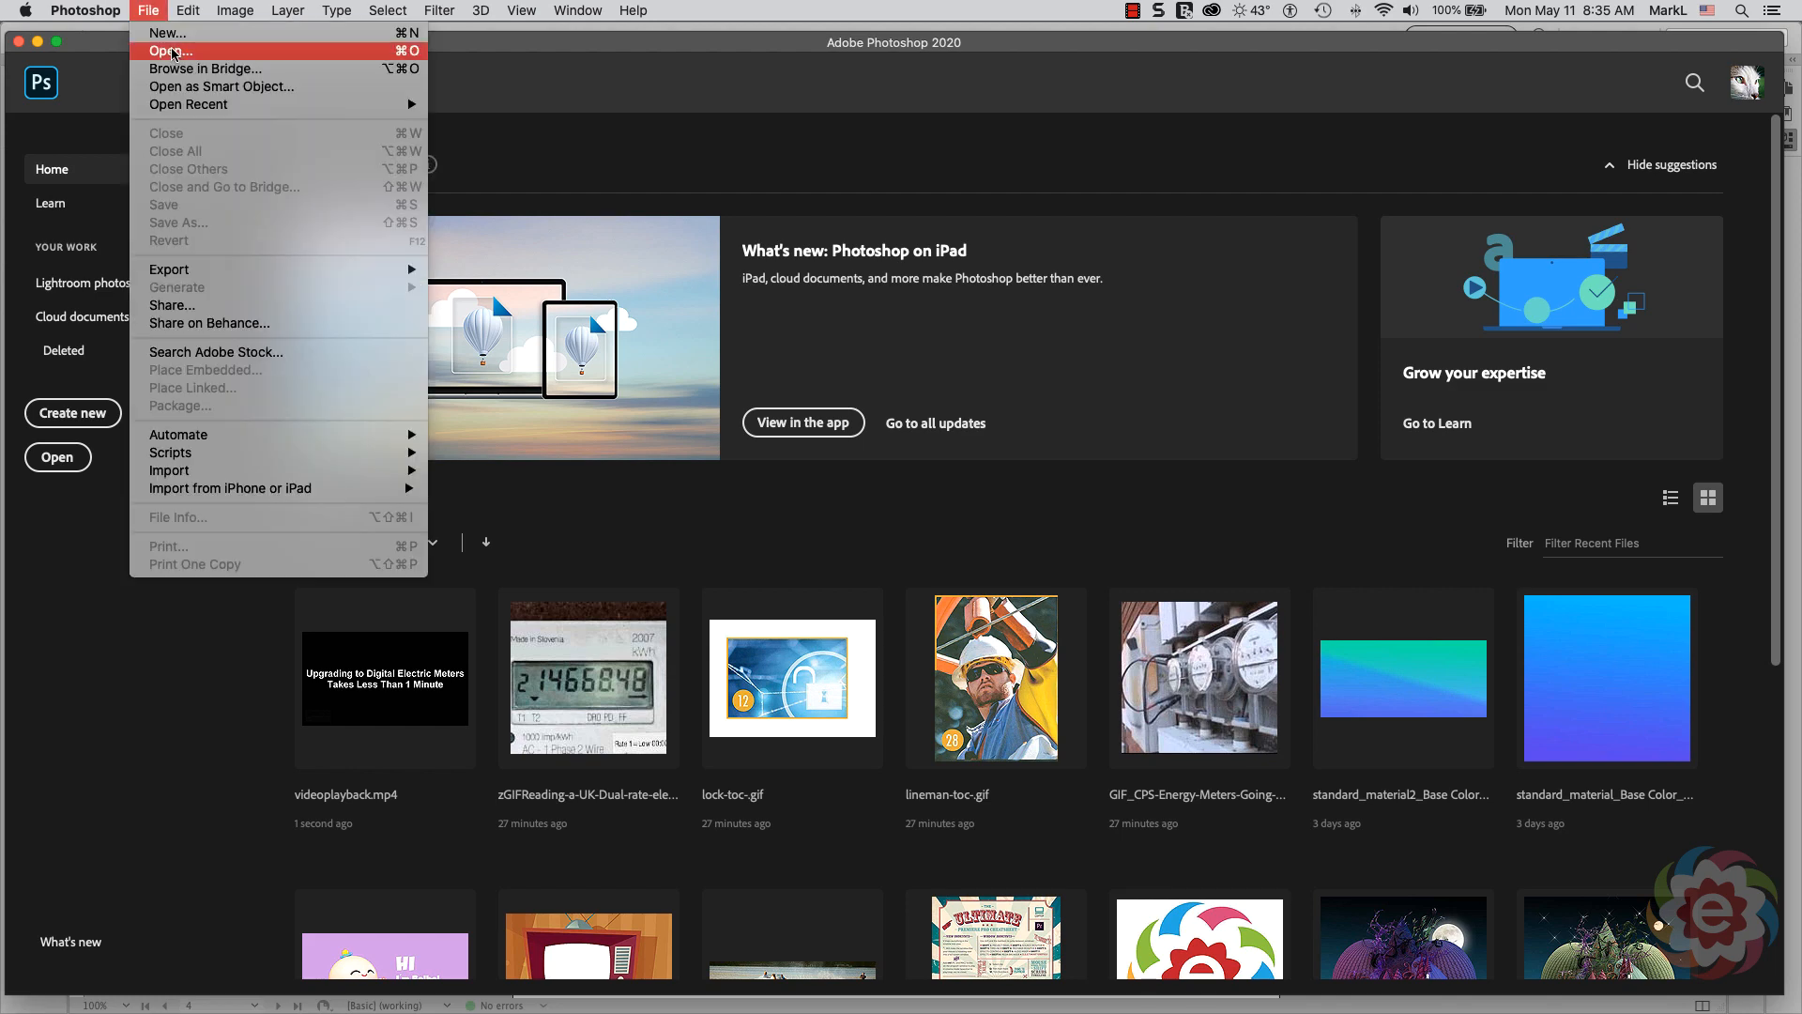
{"action": "left_click", "coordinate": [173, 51]}
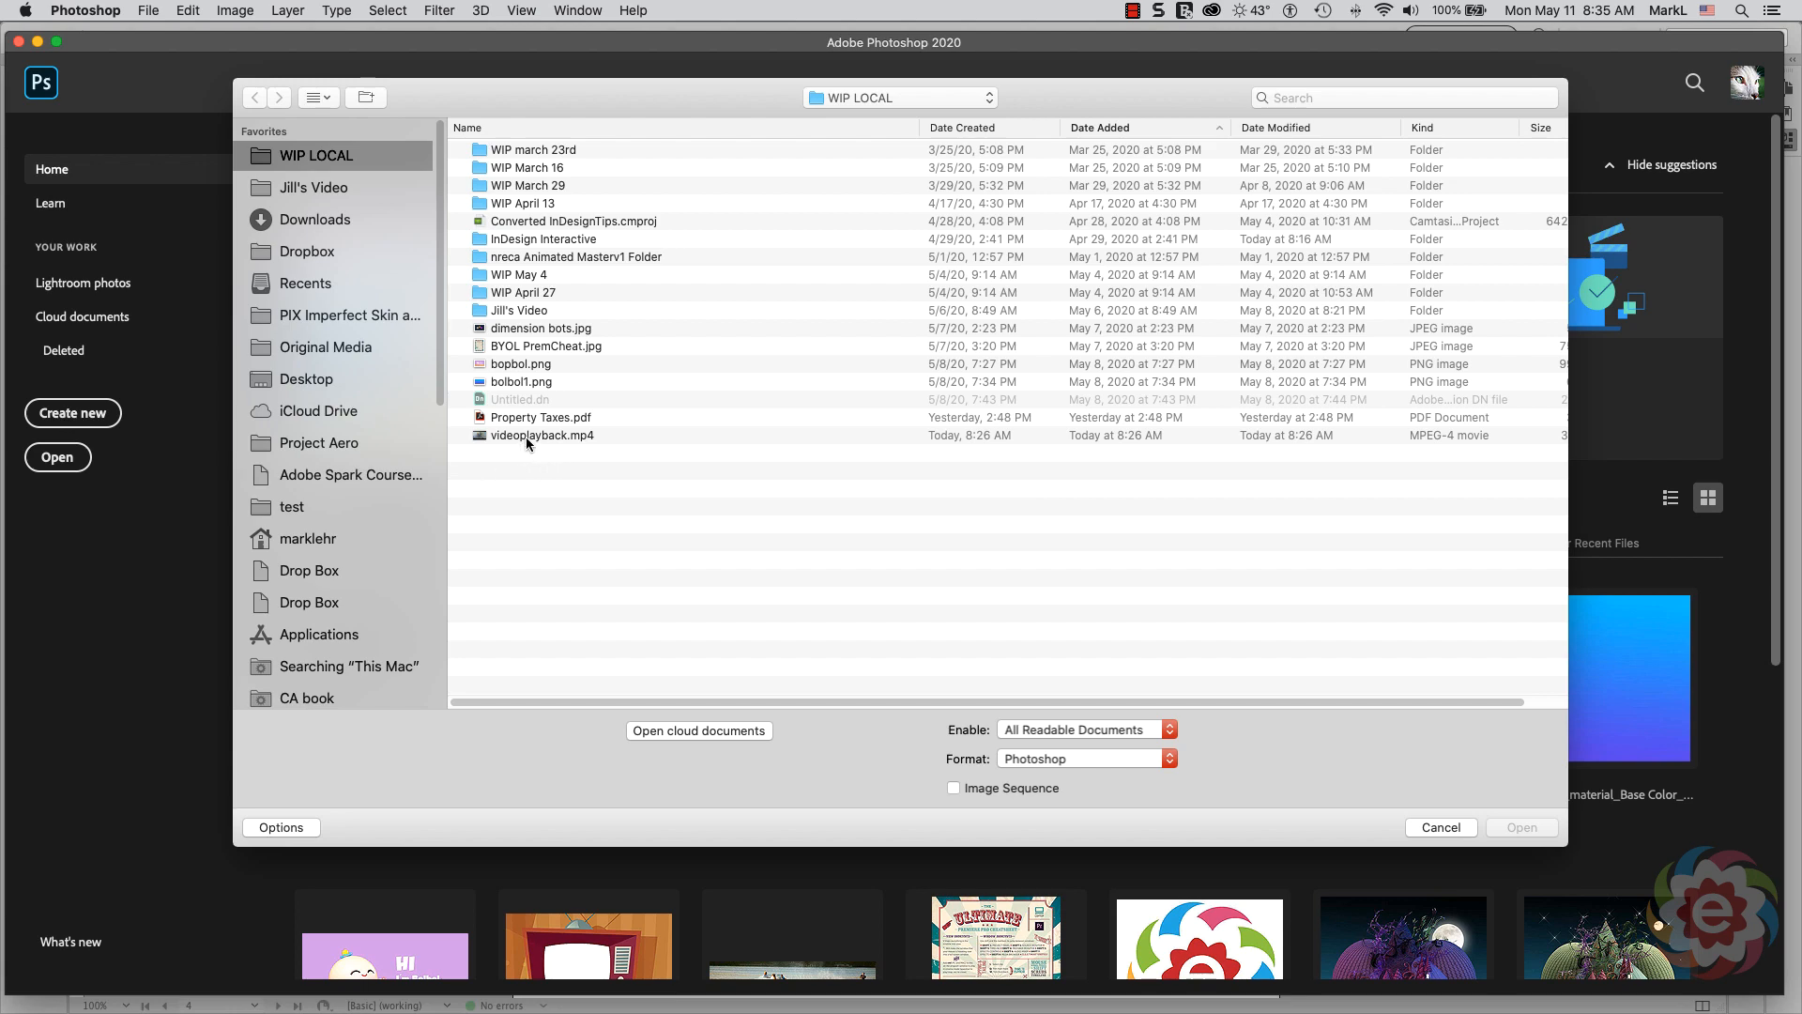
{"action": "double_click", "coordinate": [526, 435]}
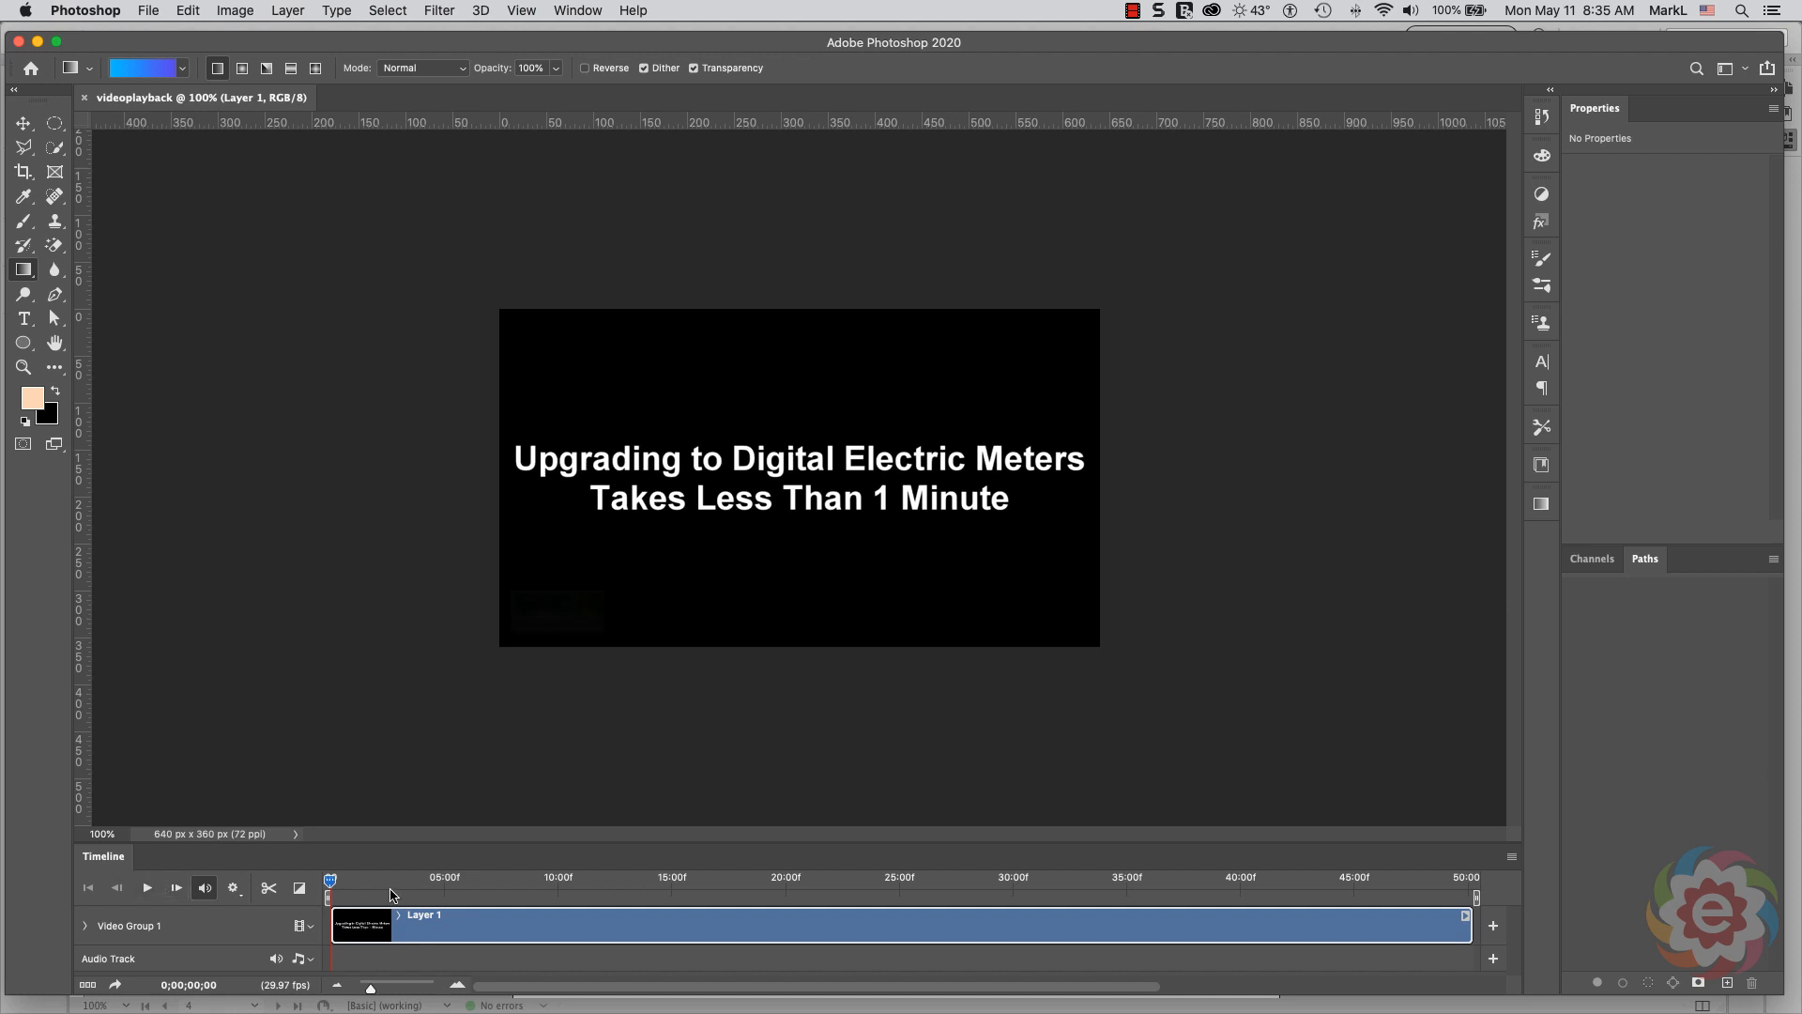
- Play part of the video, move the playhead to about 27 seconds and trim the clip's start to that point
{"action": "left_click", "coordinate": [147, 888]}
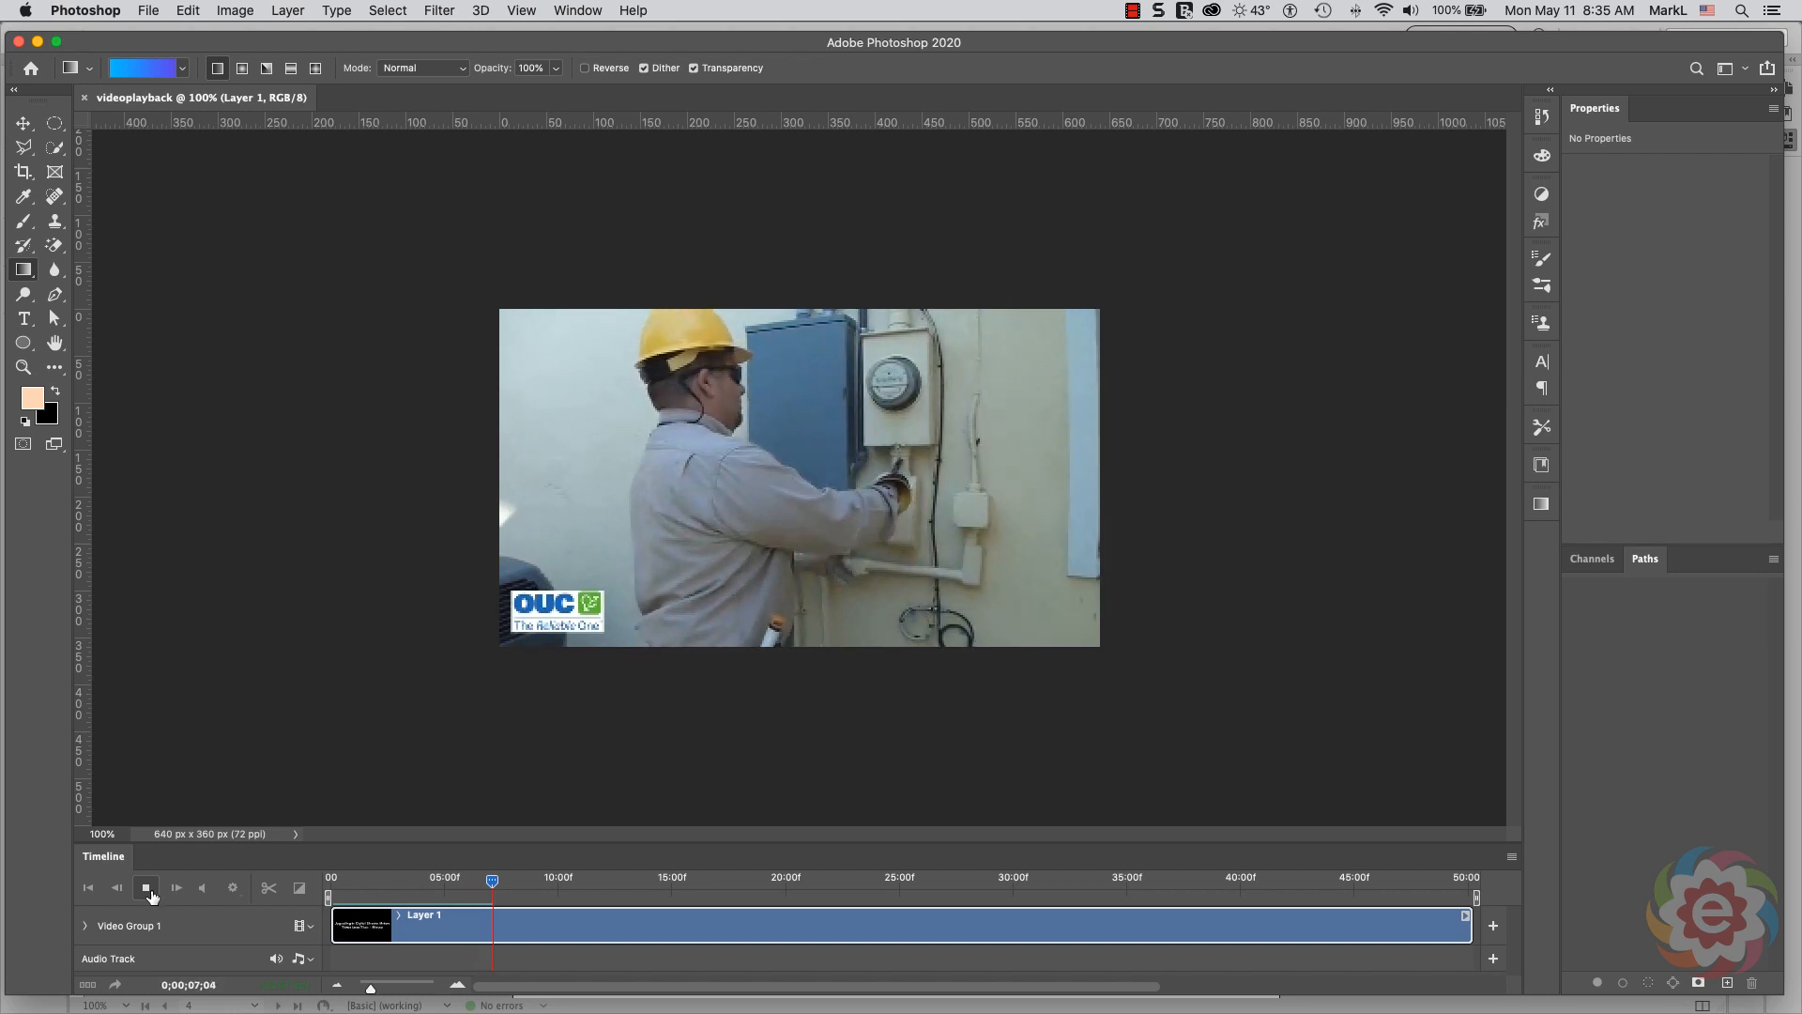
{"action": "left_click", "coordinate": [148, 889]}
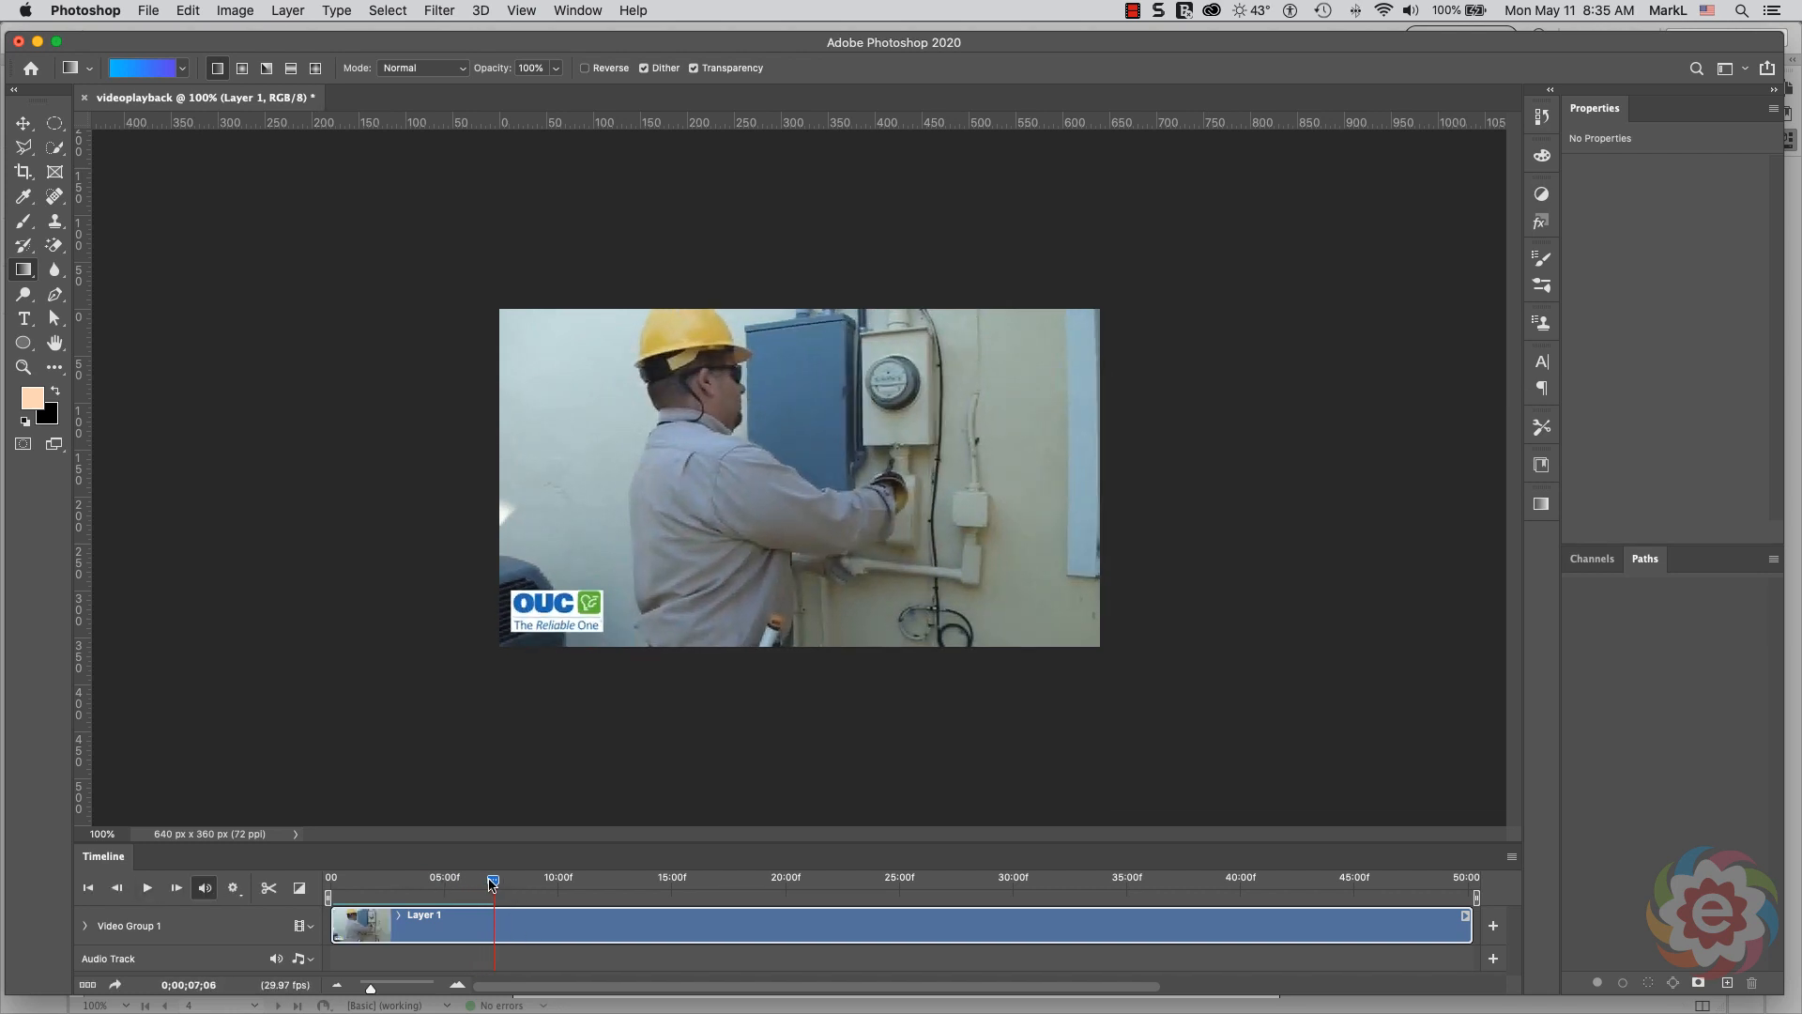
{"action": "left_click_drag", "start_coordinate": [493, 883], "coordinate": [946, 860]}
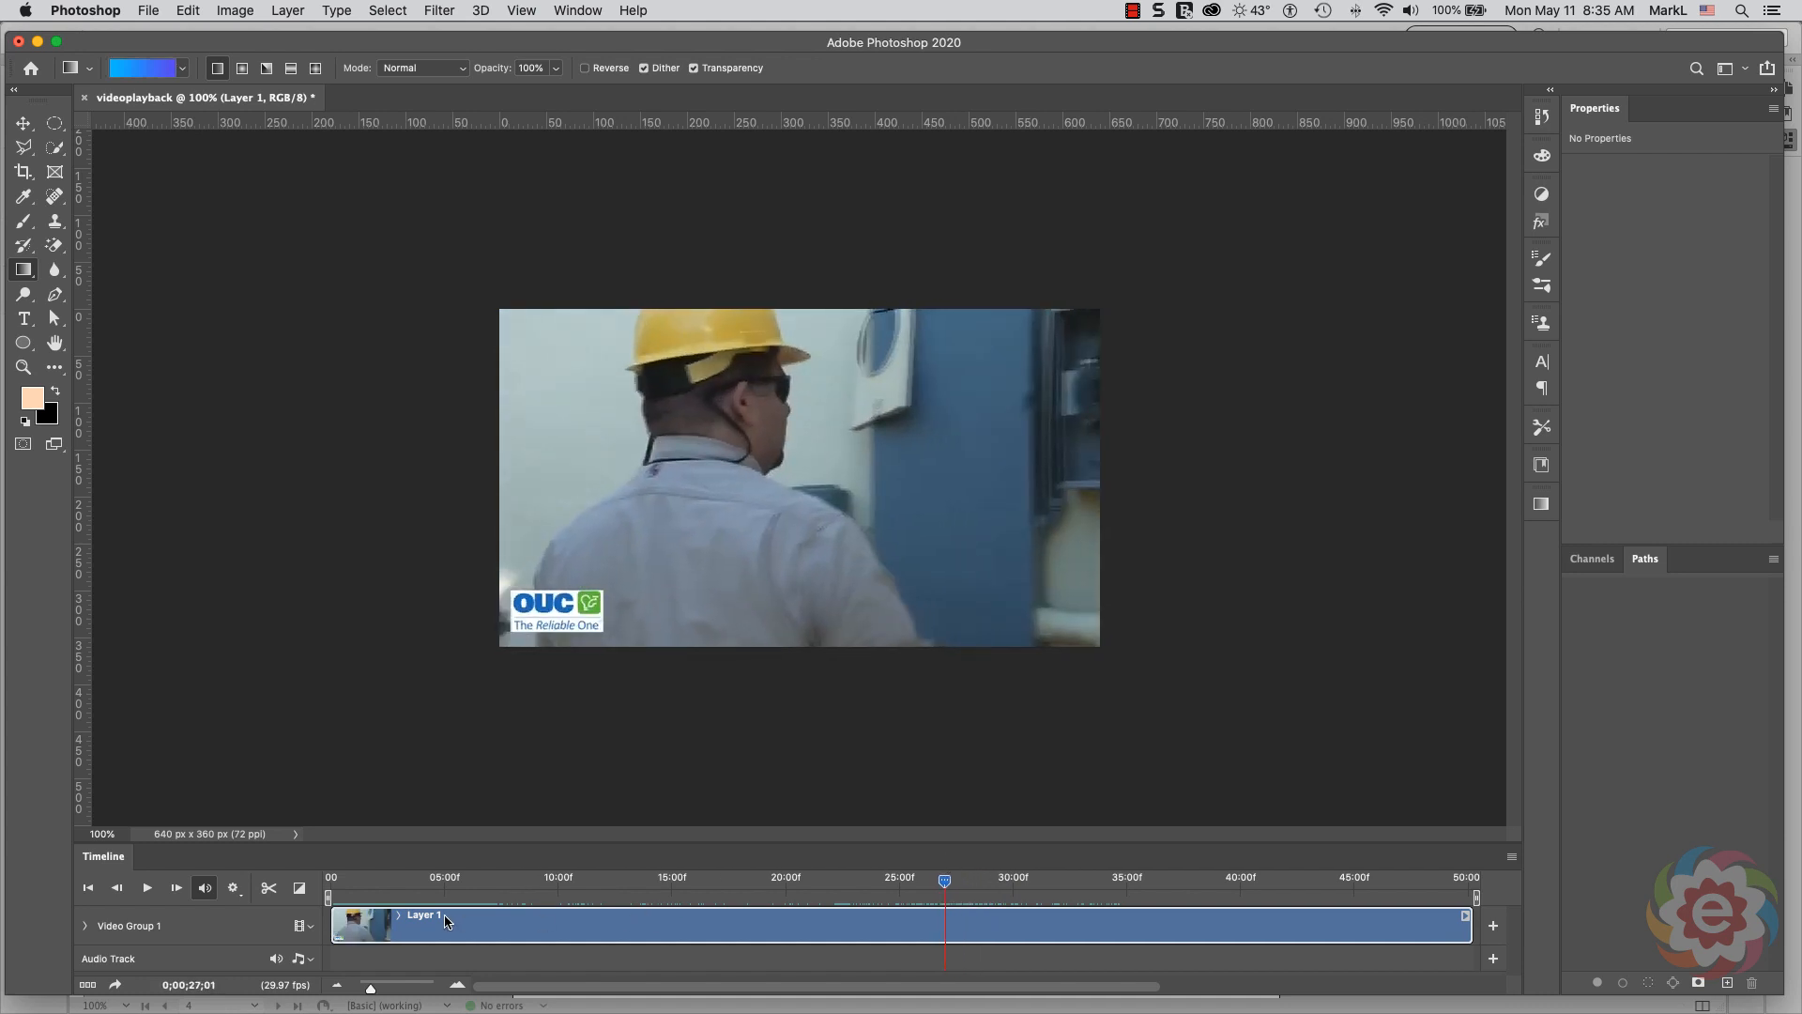
{"action": "left_click_drag", "start_coordinate": [333, 926], "coordinate": [940, 954]}
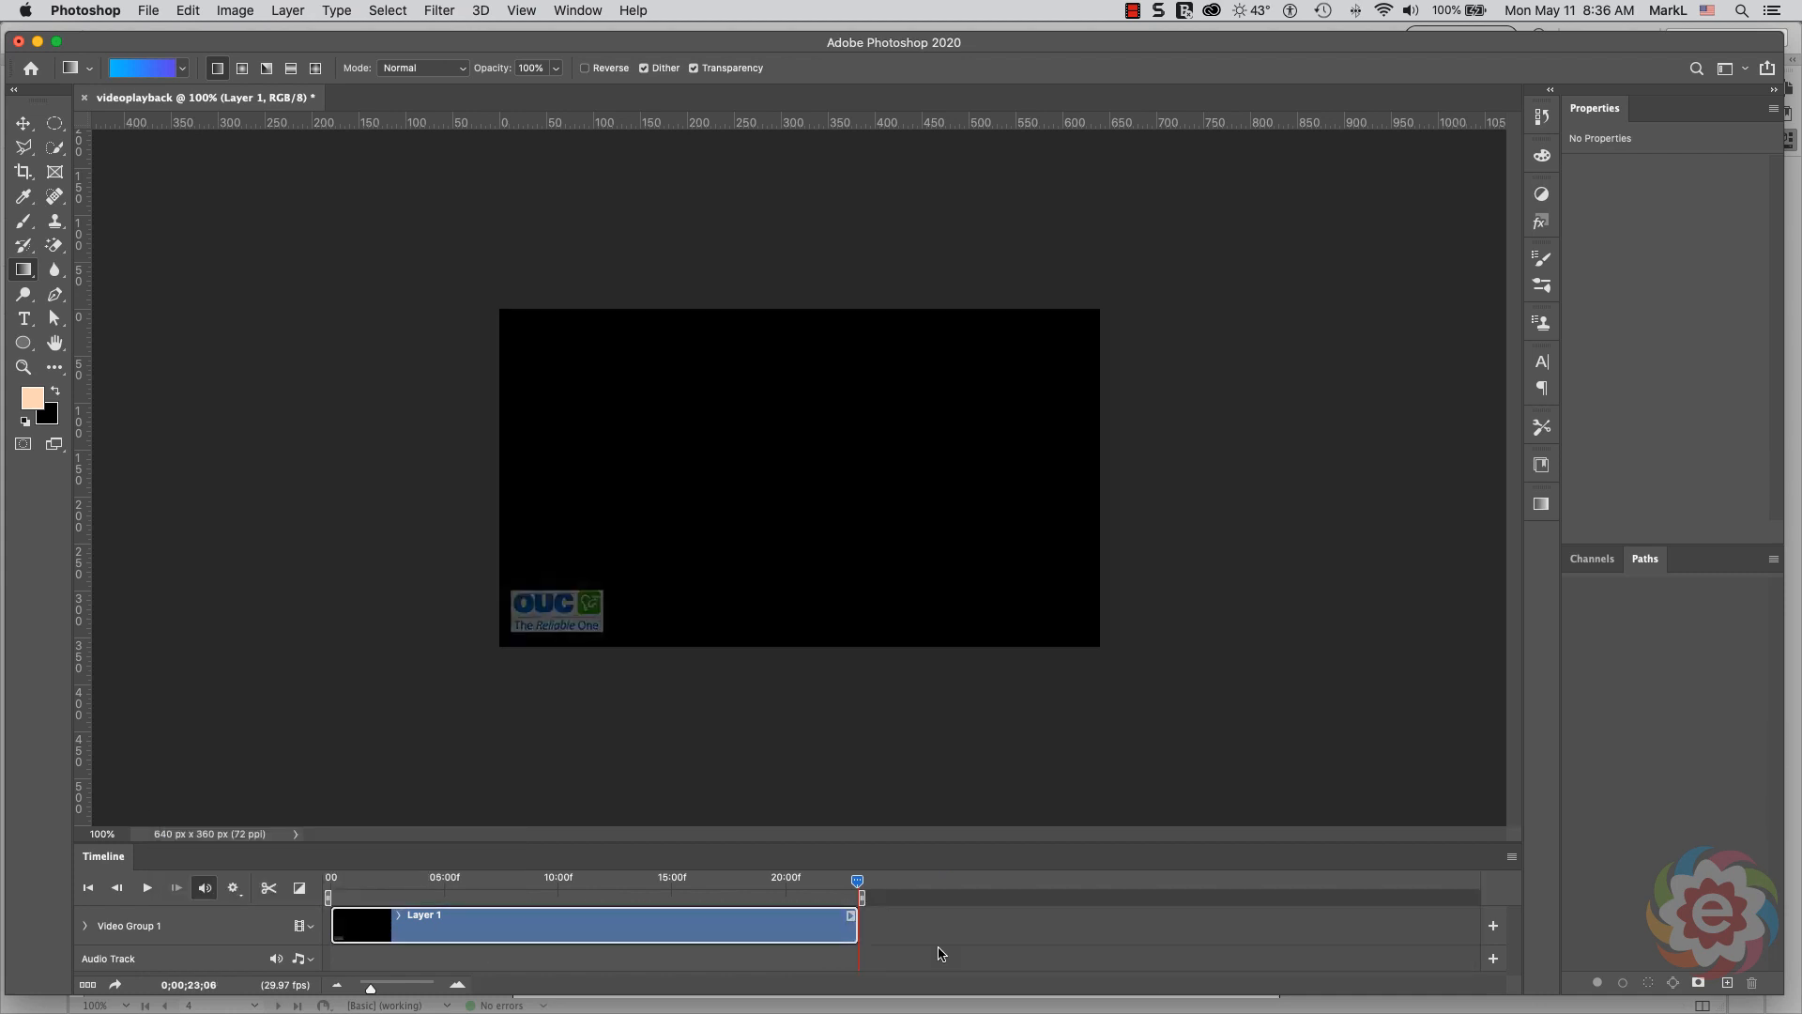
- Play the clip from its beginning to check it, and trim its end so it lasts about 9 seconds
{"action": "left_click_drag", "start_coordinate": [860, 887], "coordinate": [330, 808]}
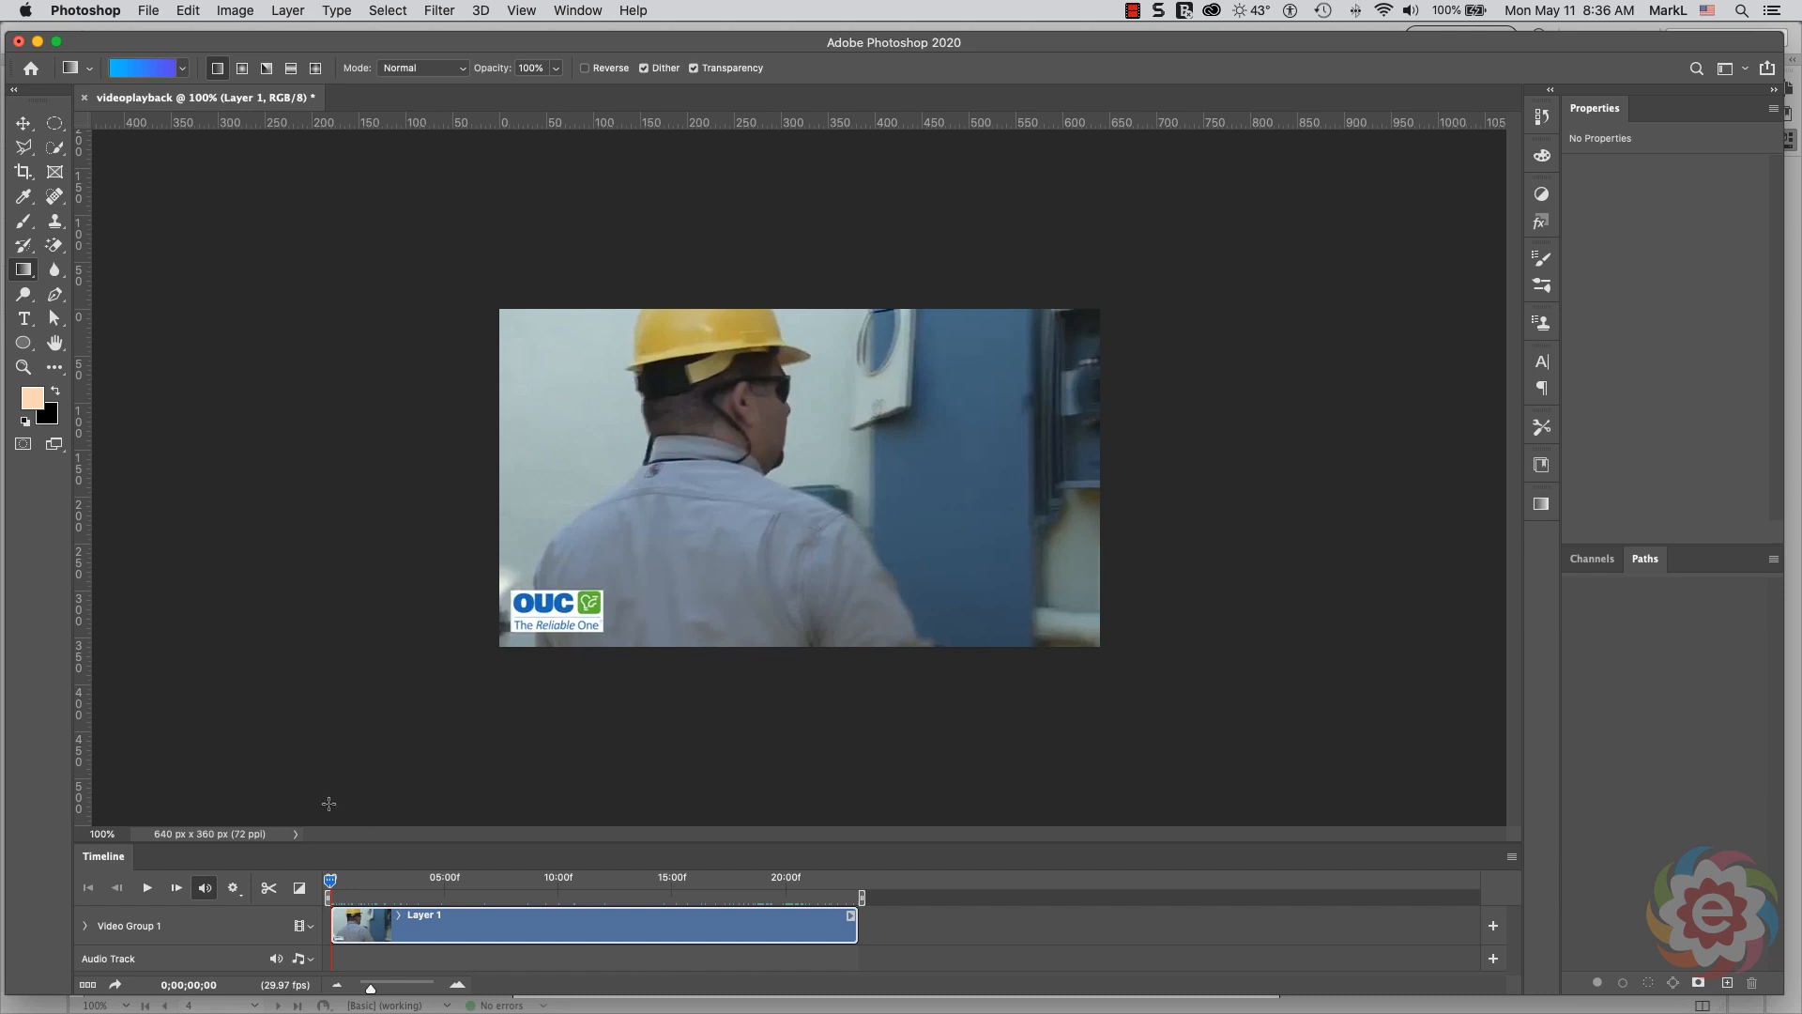
{"action": "key", "text": "space"}
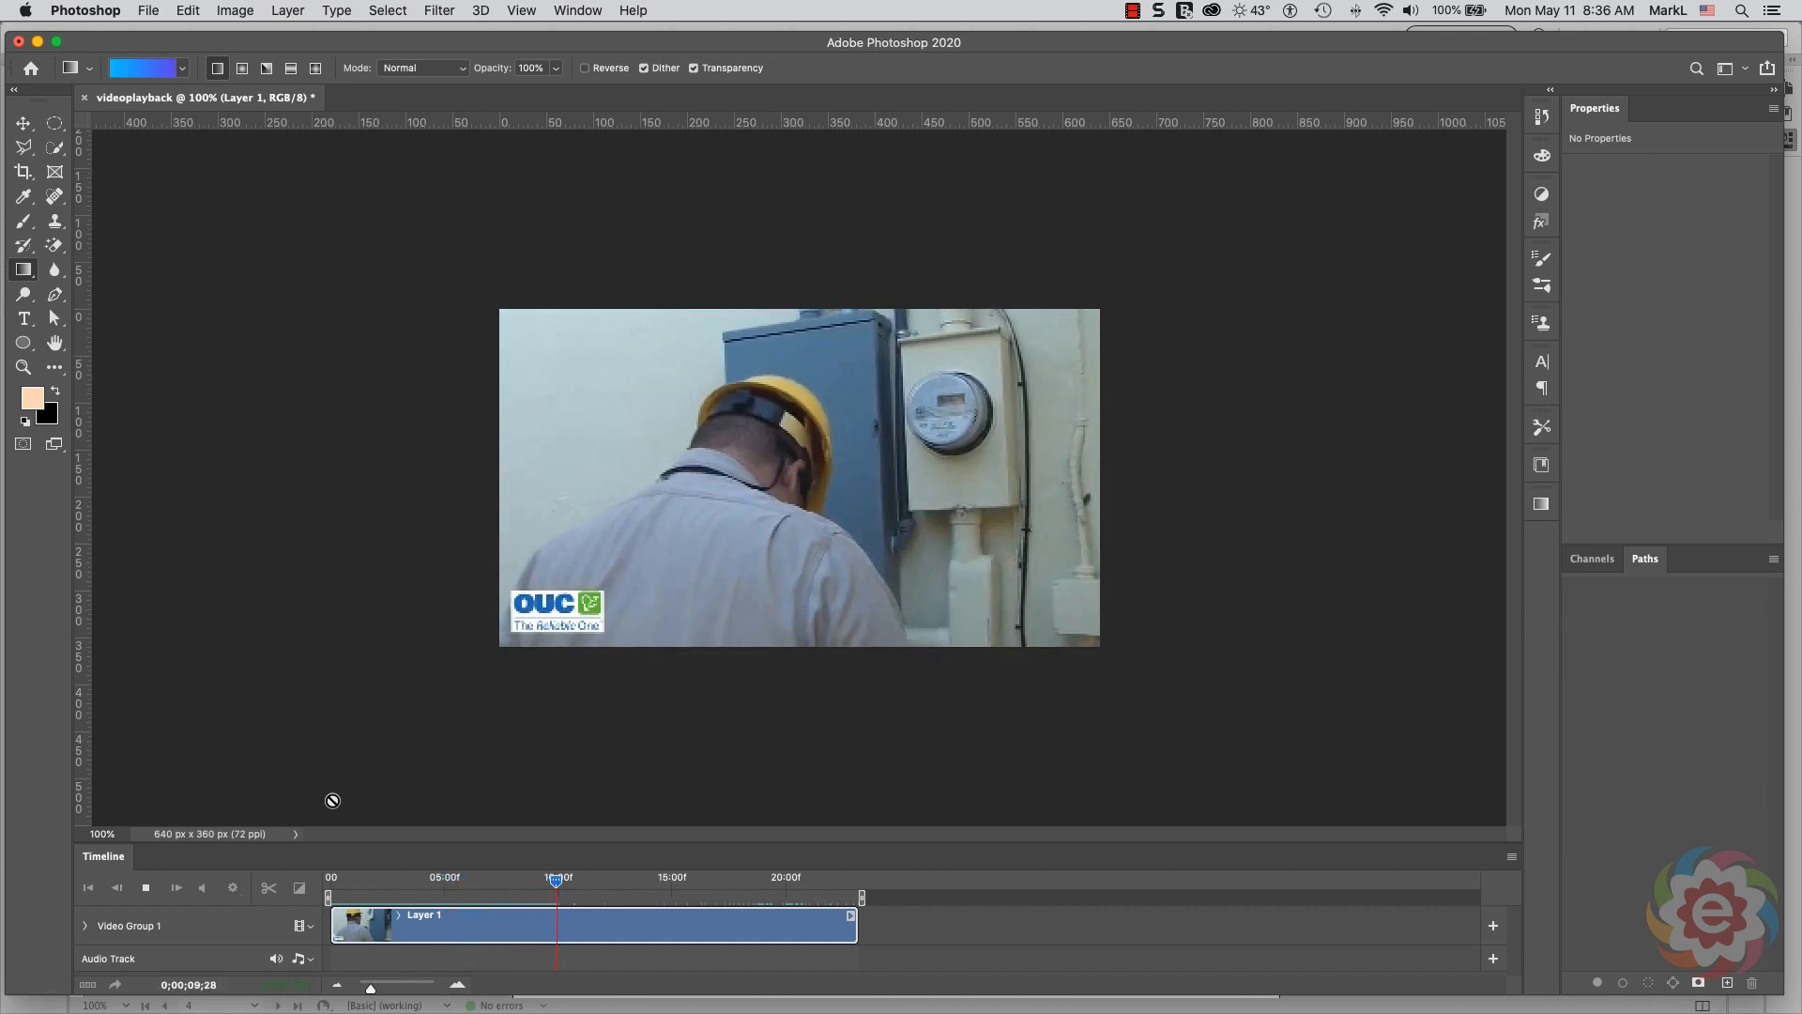
{"action": "key", "text": "space"}
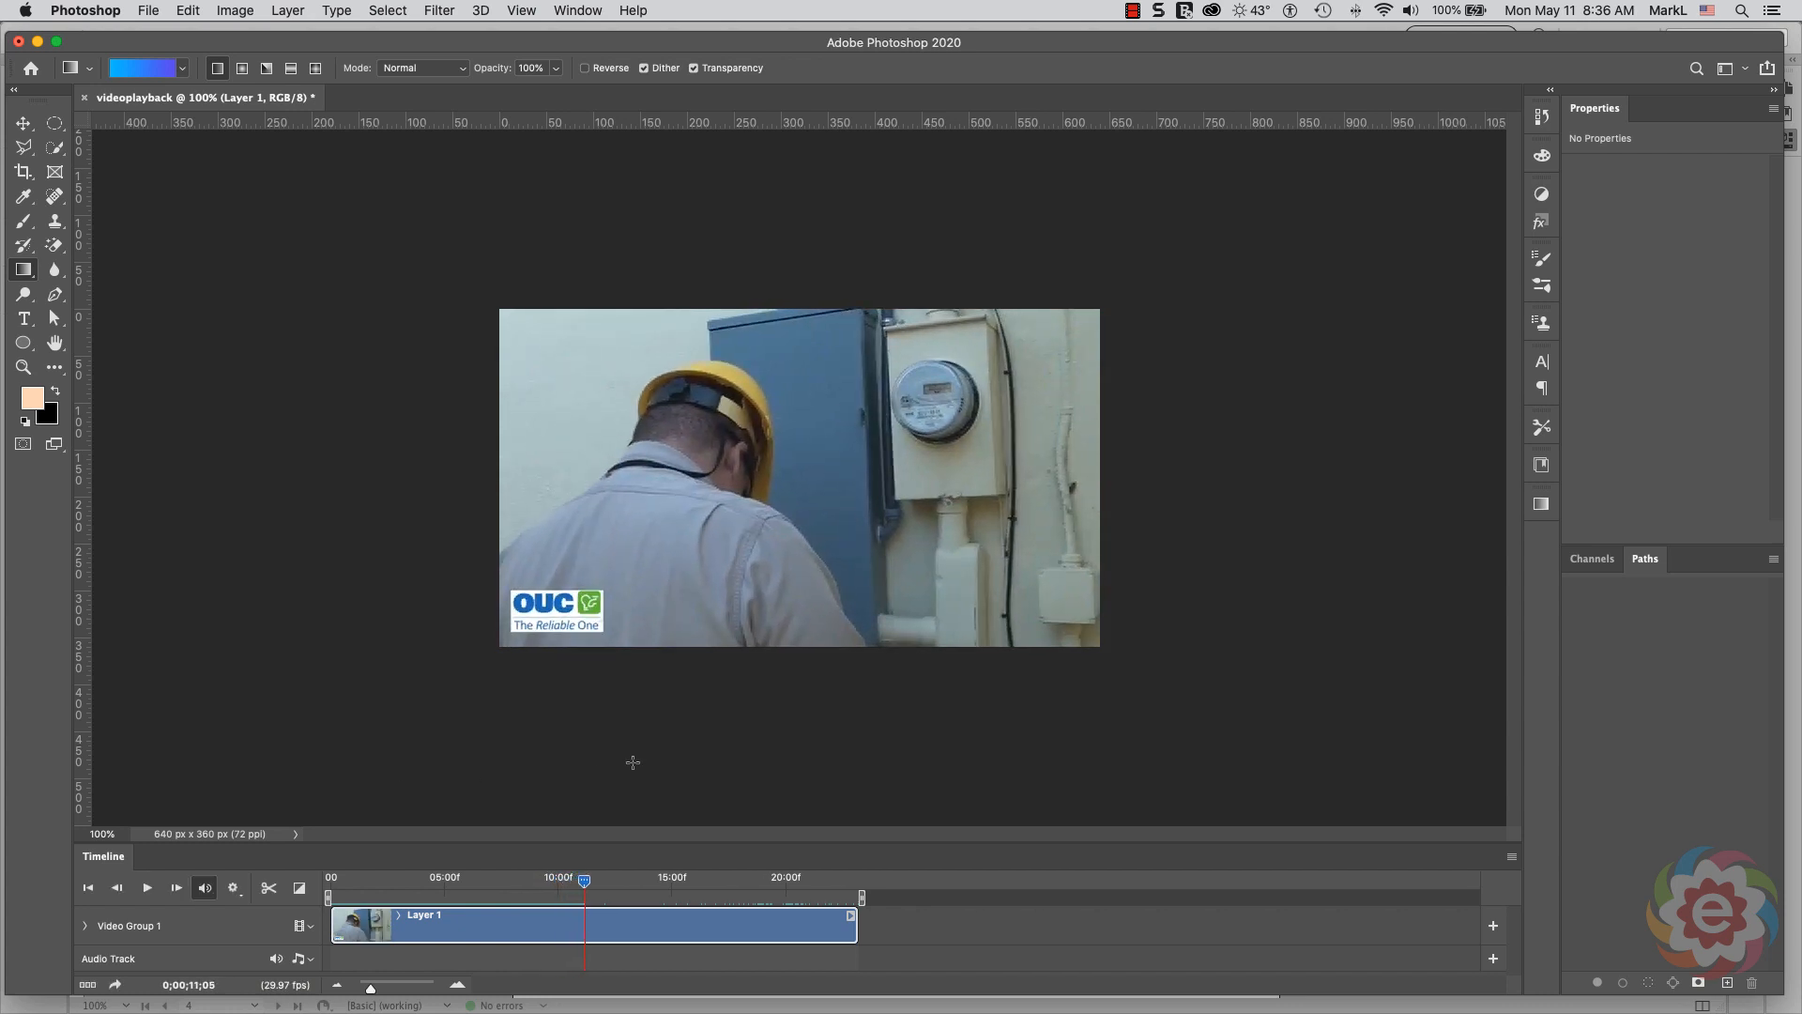
{"action": "left_click_drag", "start_coordinate": [854, 928], "coordinate": [538, 924]}
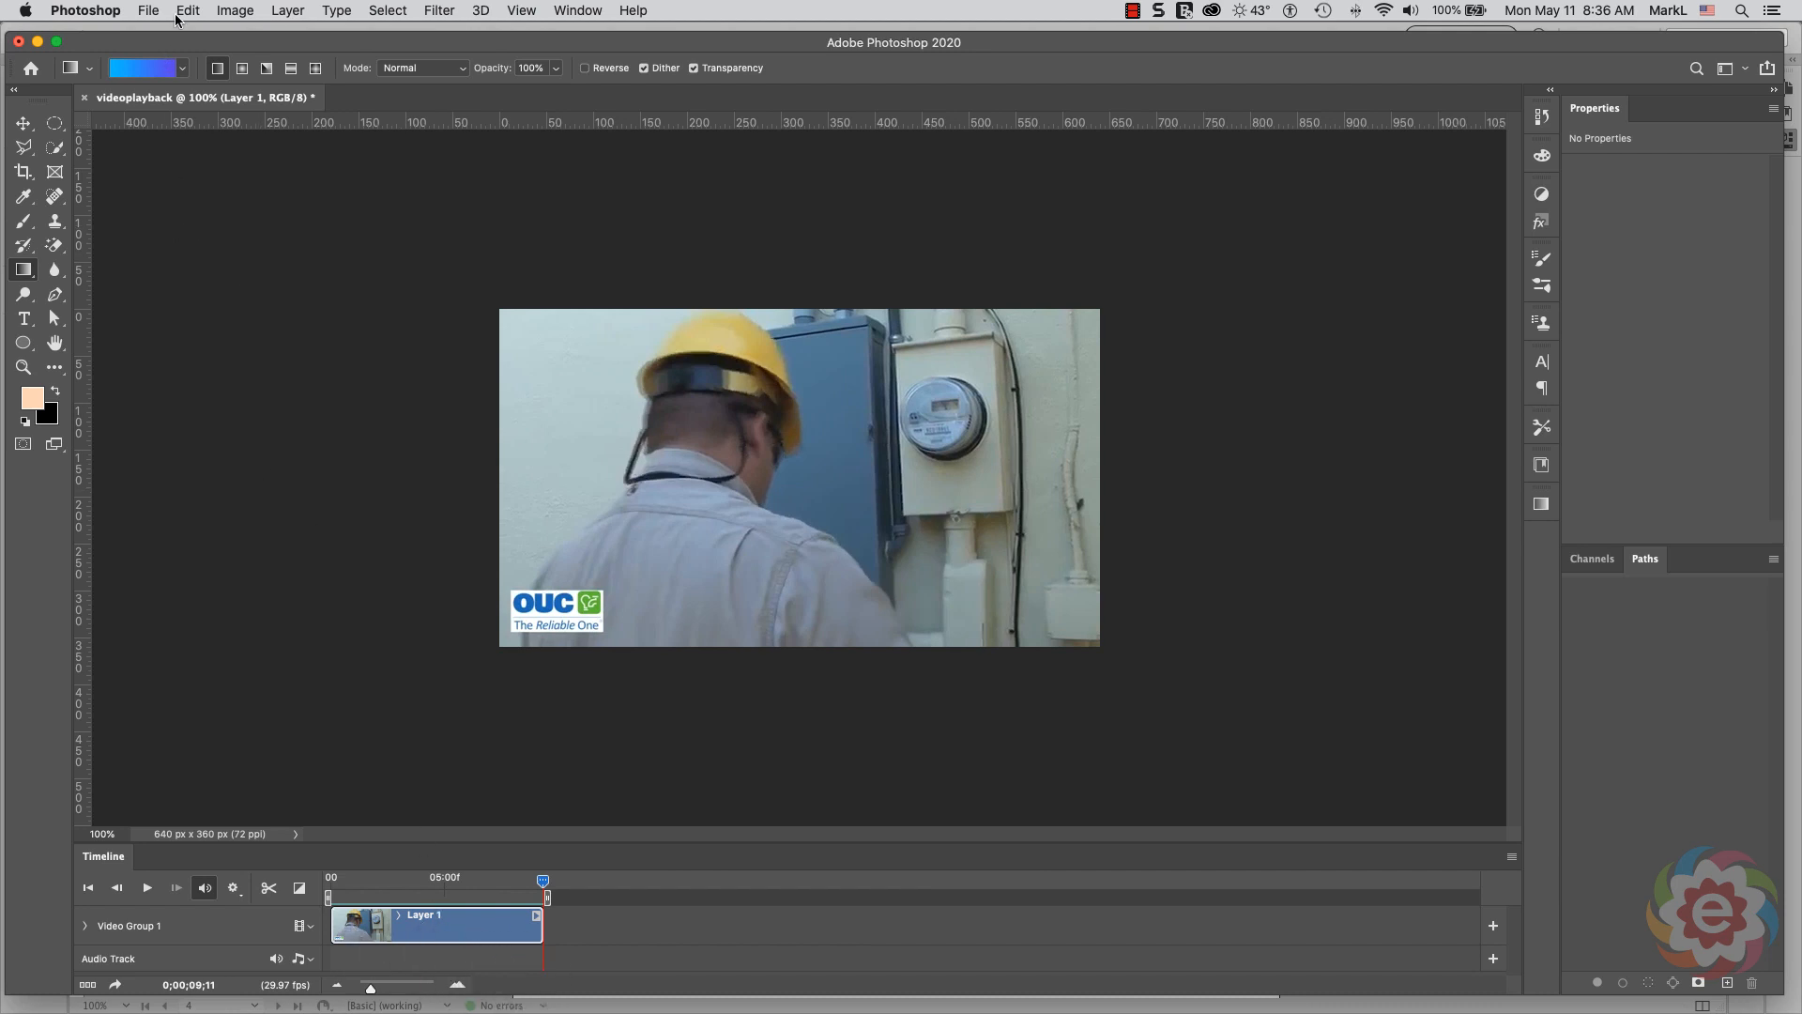
- Switch the Image Size width and height units to pixels and accept the dimensions
{"action": "left_click", "coordinate": [225, 11]}
{"action": "mouse_move", "coordinate": [250, 33]}
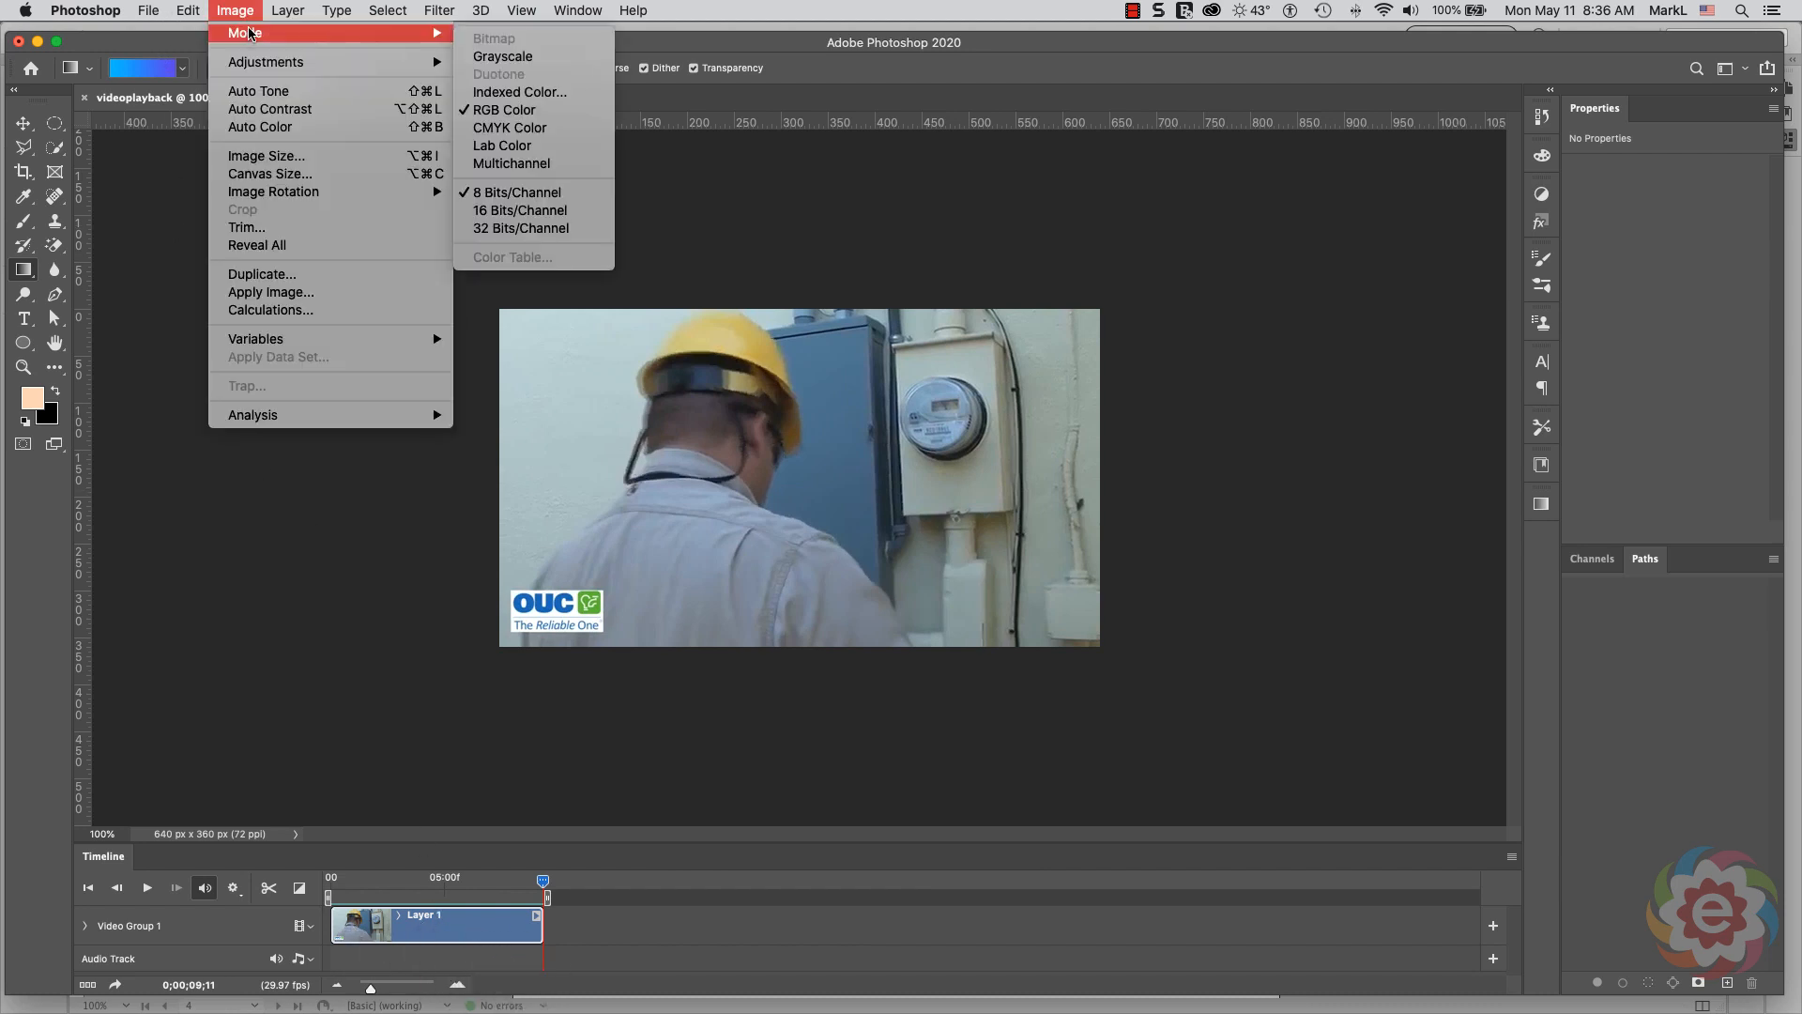
{"action": "left_click", "coordinate": [309, 158]}
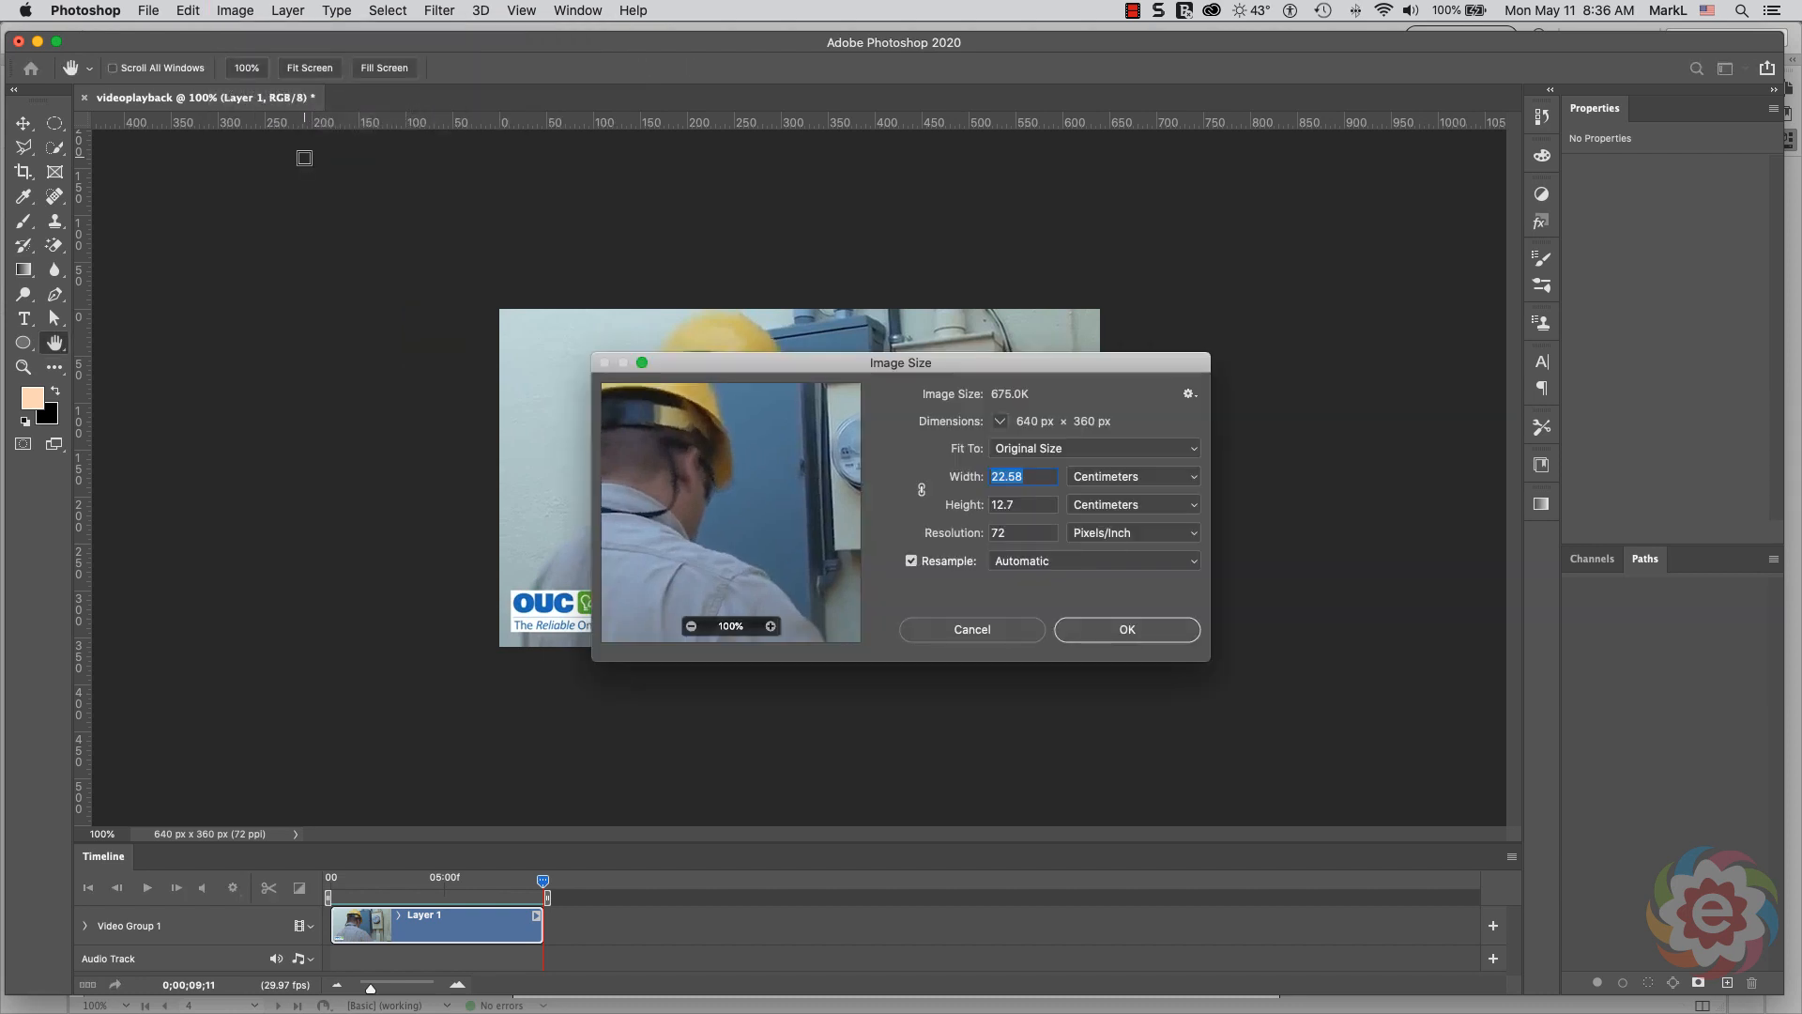
{"action": "left_click", "coordinate": [1116, 479]}
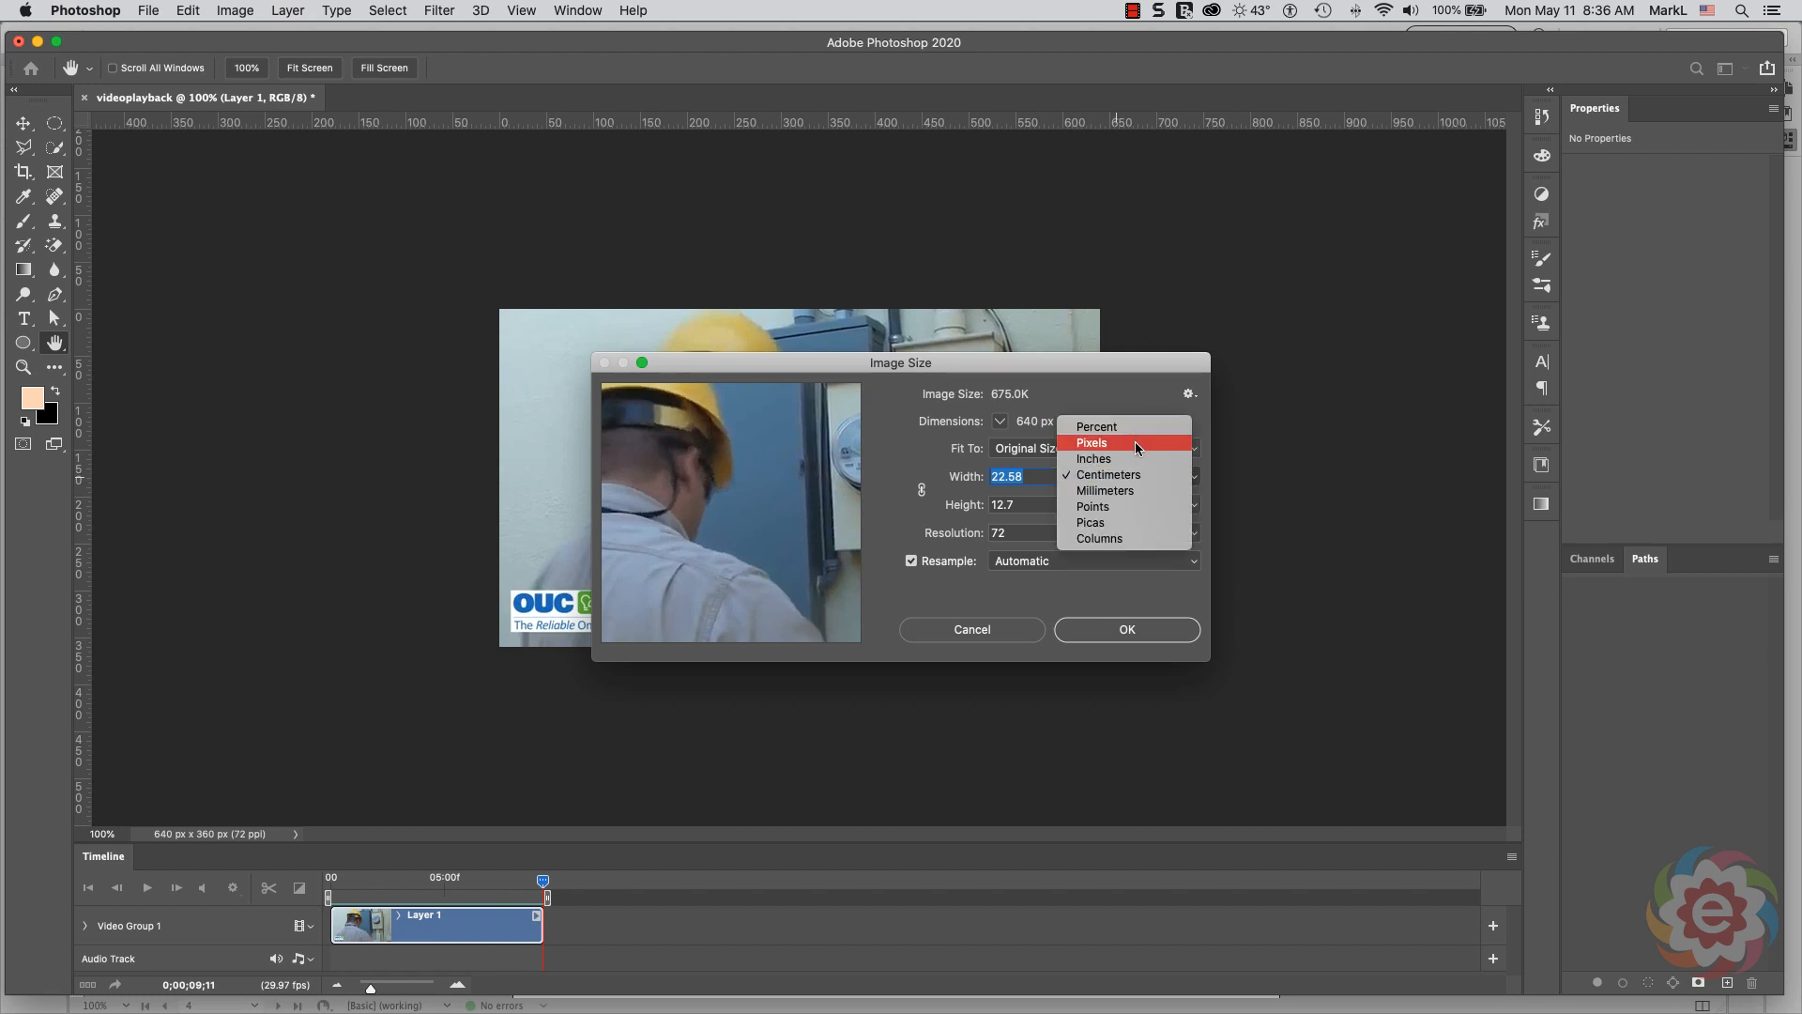
{"action": "left_click", "coordinate": [1135, 443]}
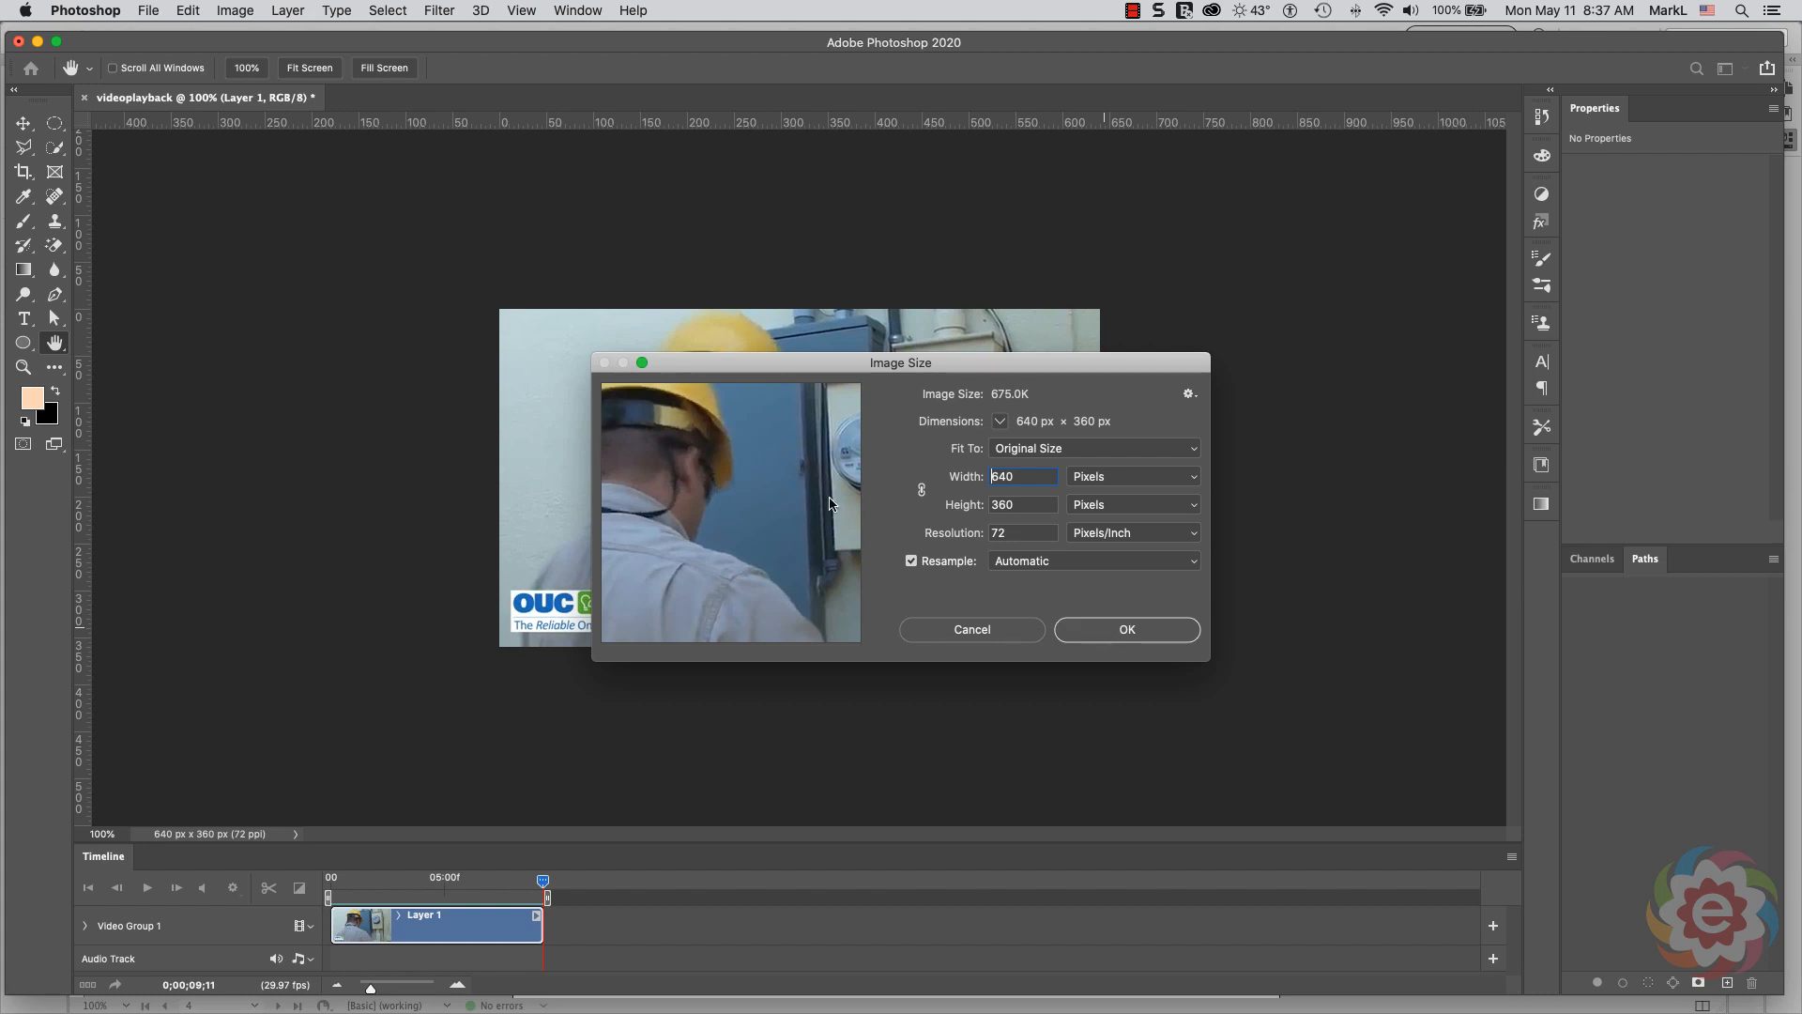
{"action": "left_click", "coordinate": [1127, 631]}
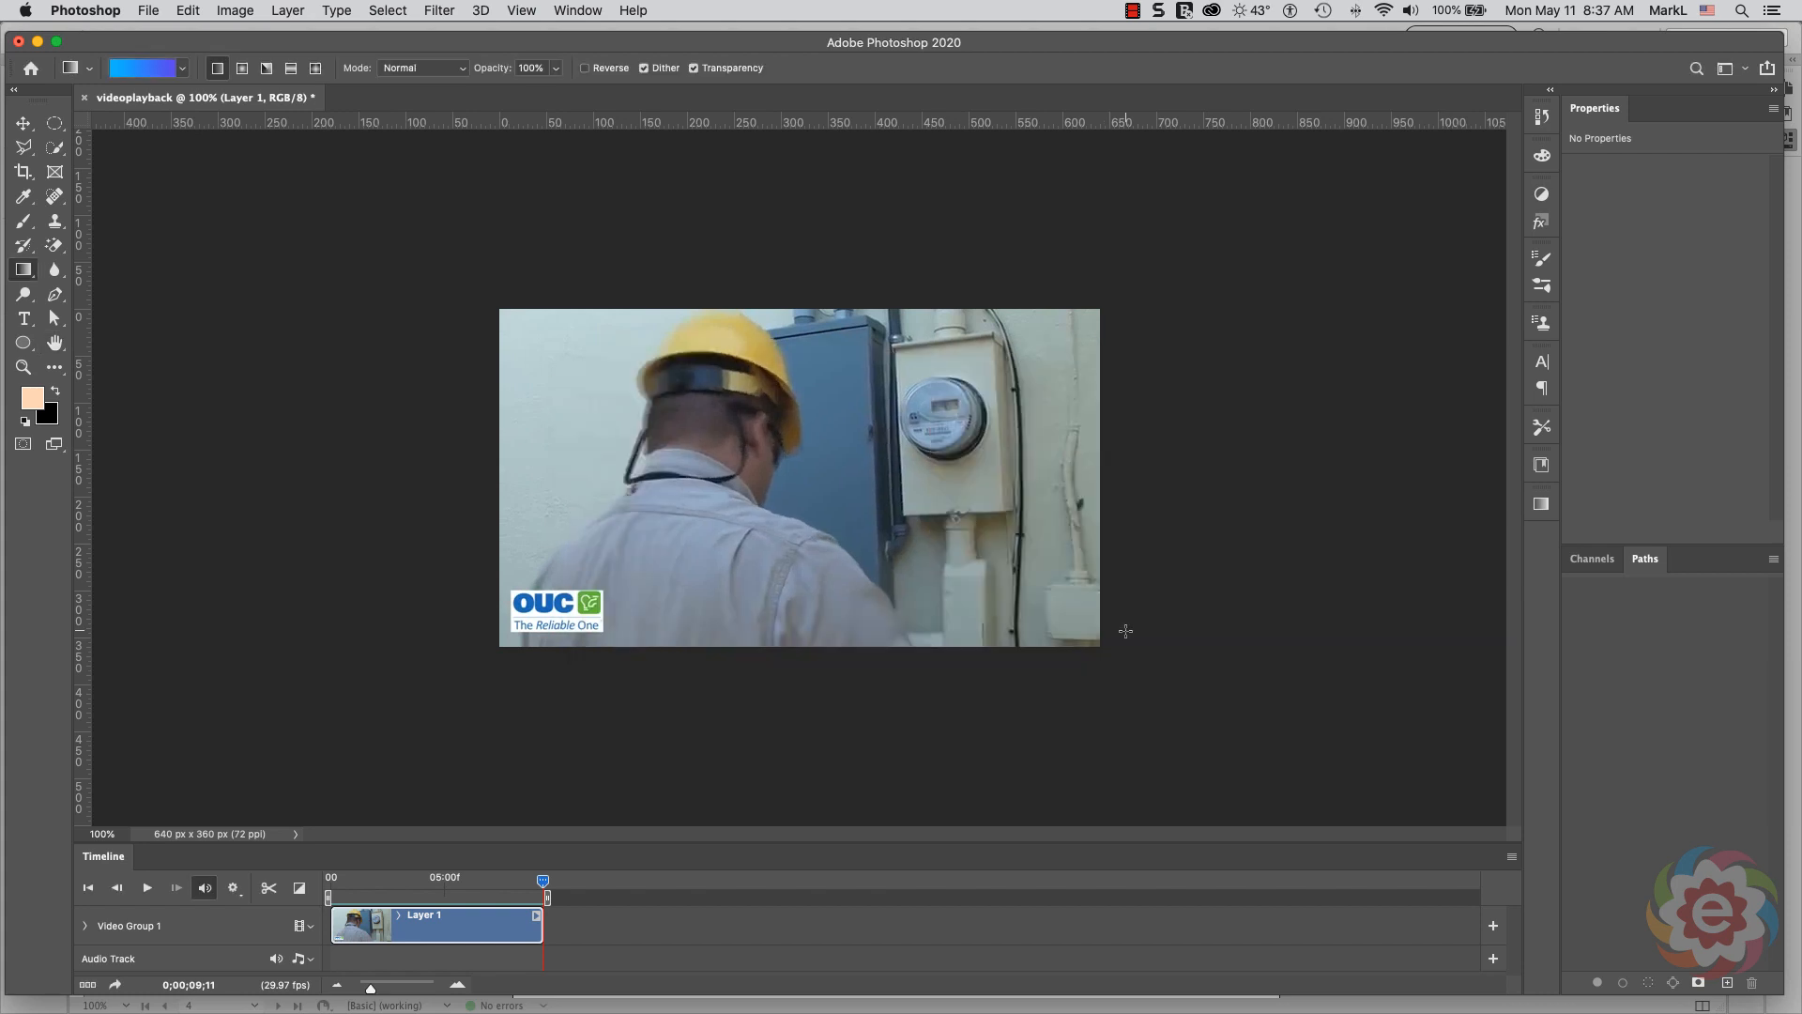
- Set up a Save for Web (Legacy) export as GIF with 256 colors and looping set to Forever
{"action": "left_click", "coordinate": [149, 10]}
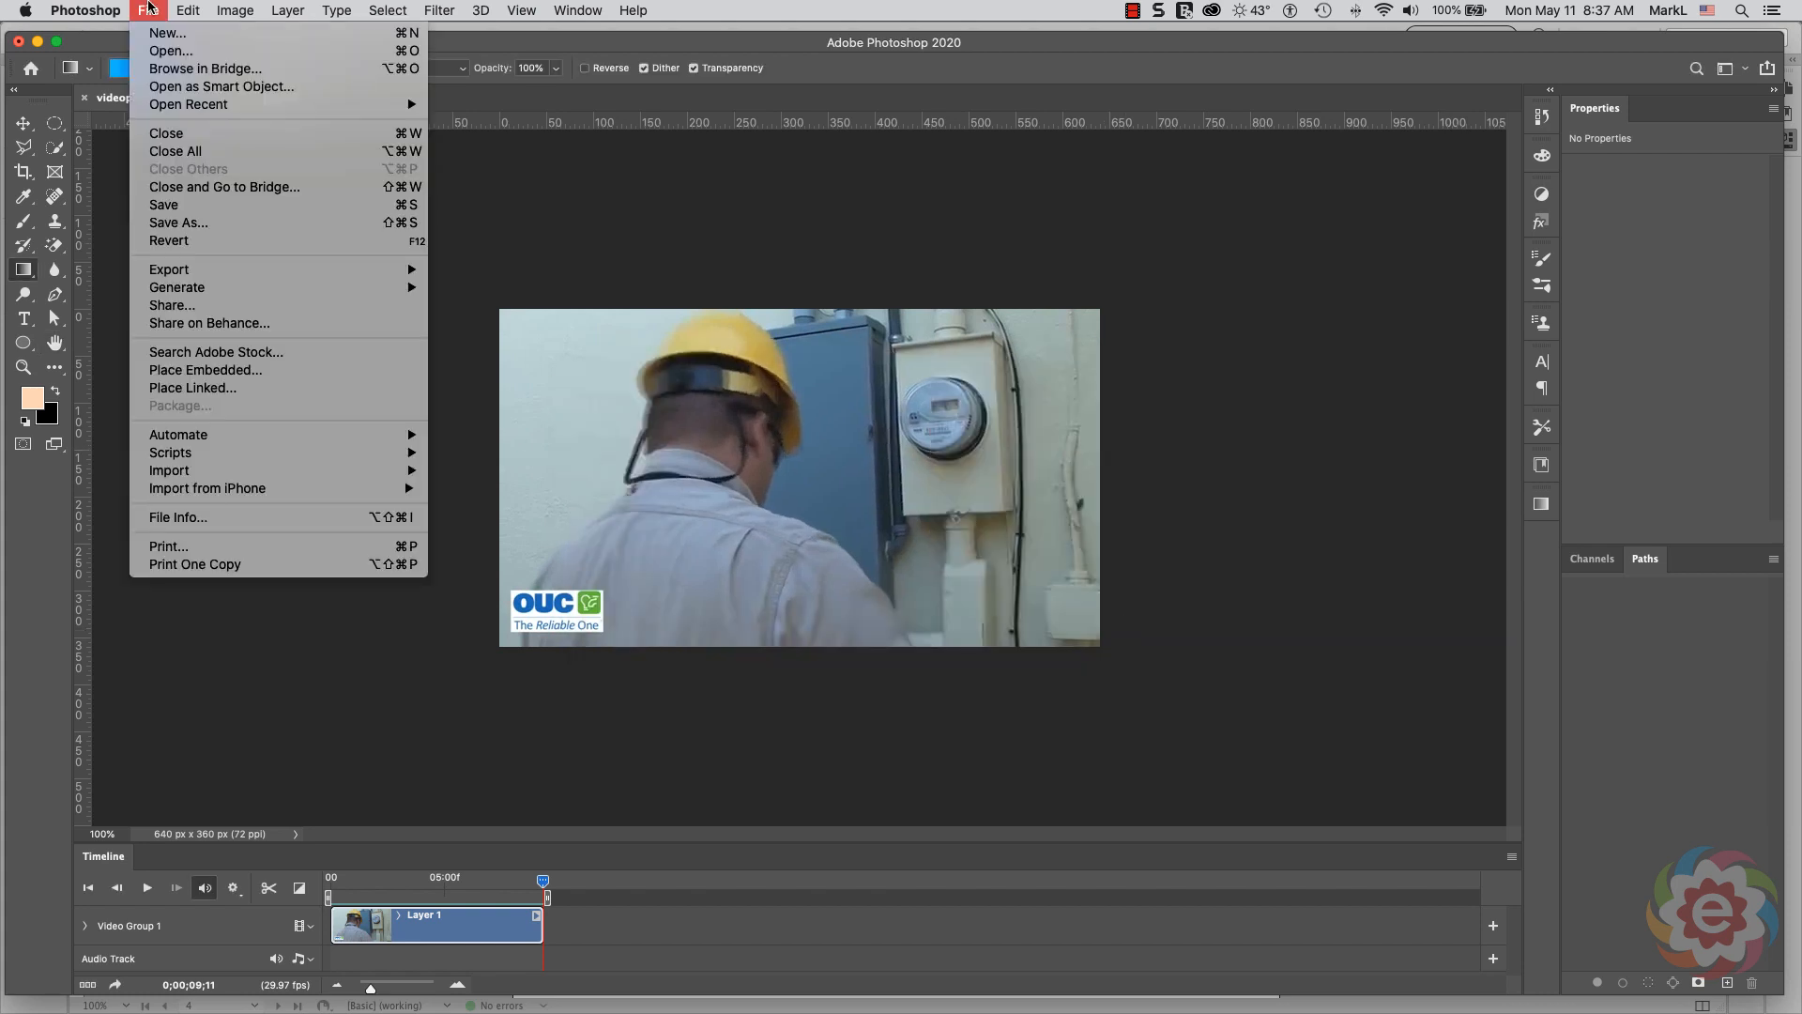
{"action": "mouse_move", "coordinate": [252, 274]}
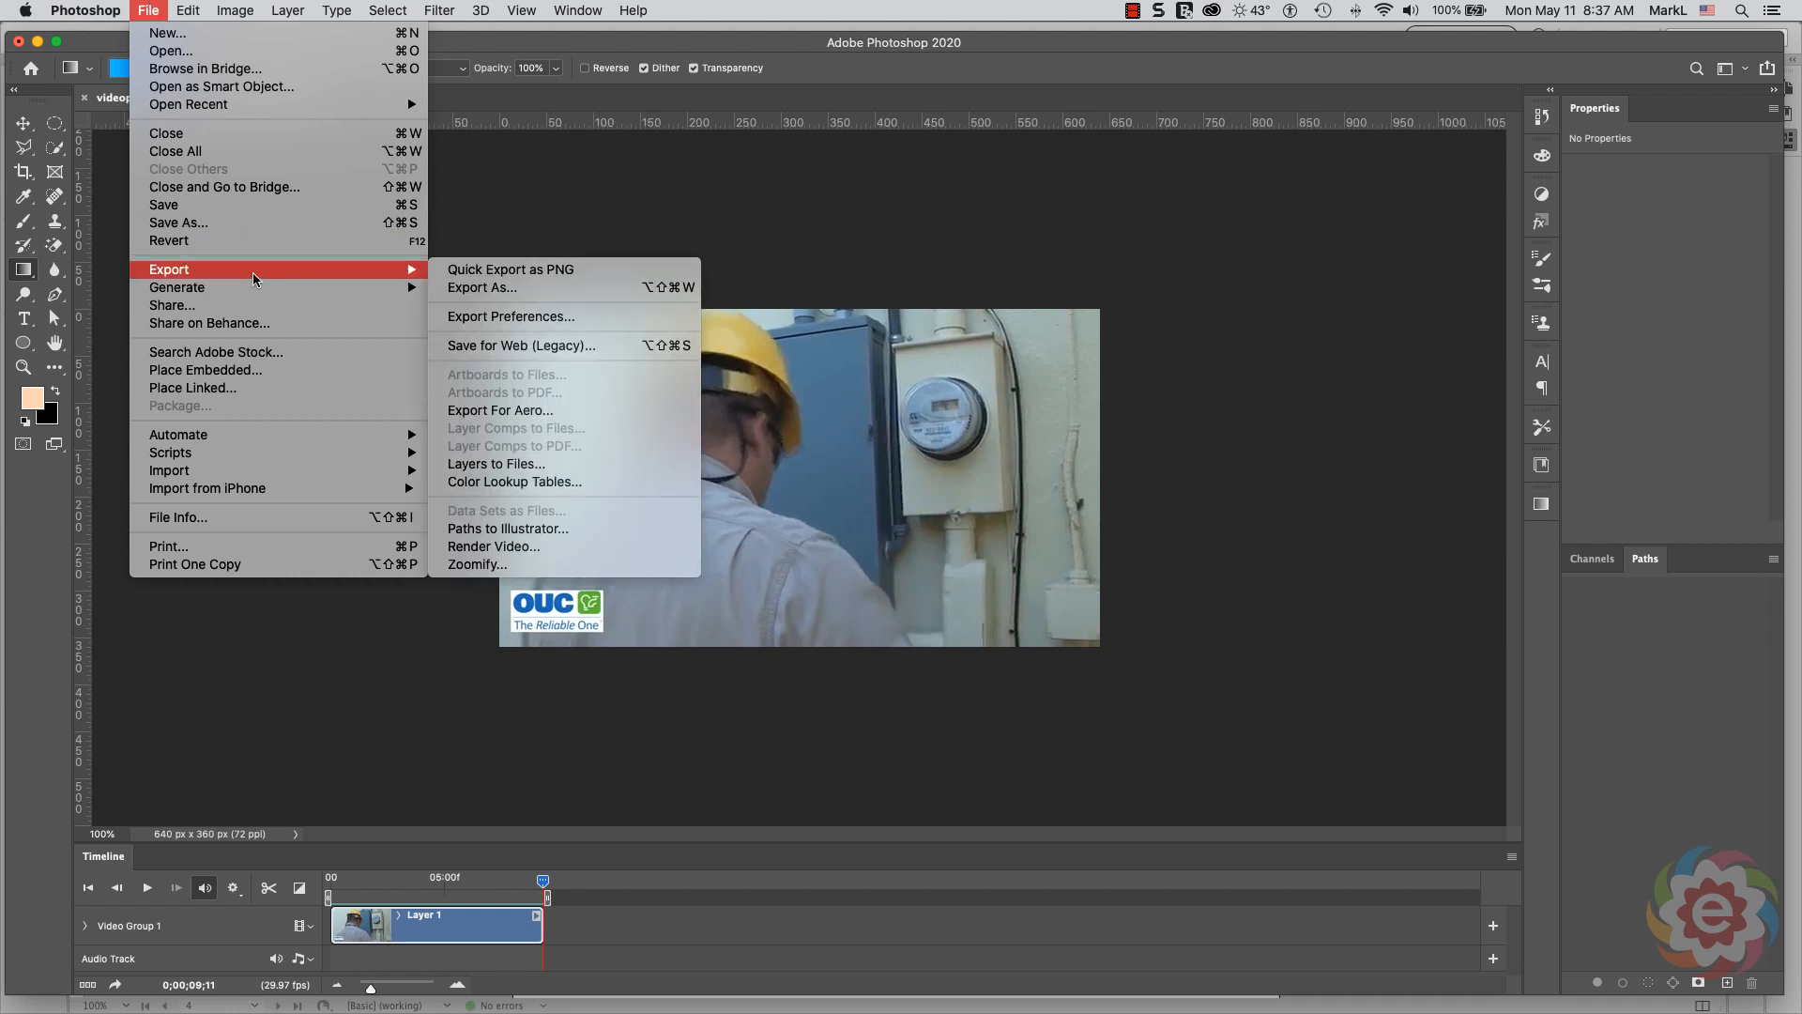
{"action": "left_click", "coordinate": [535, 347]}
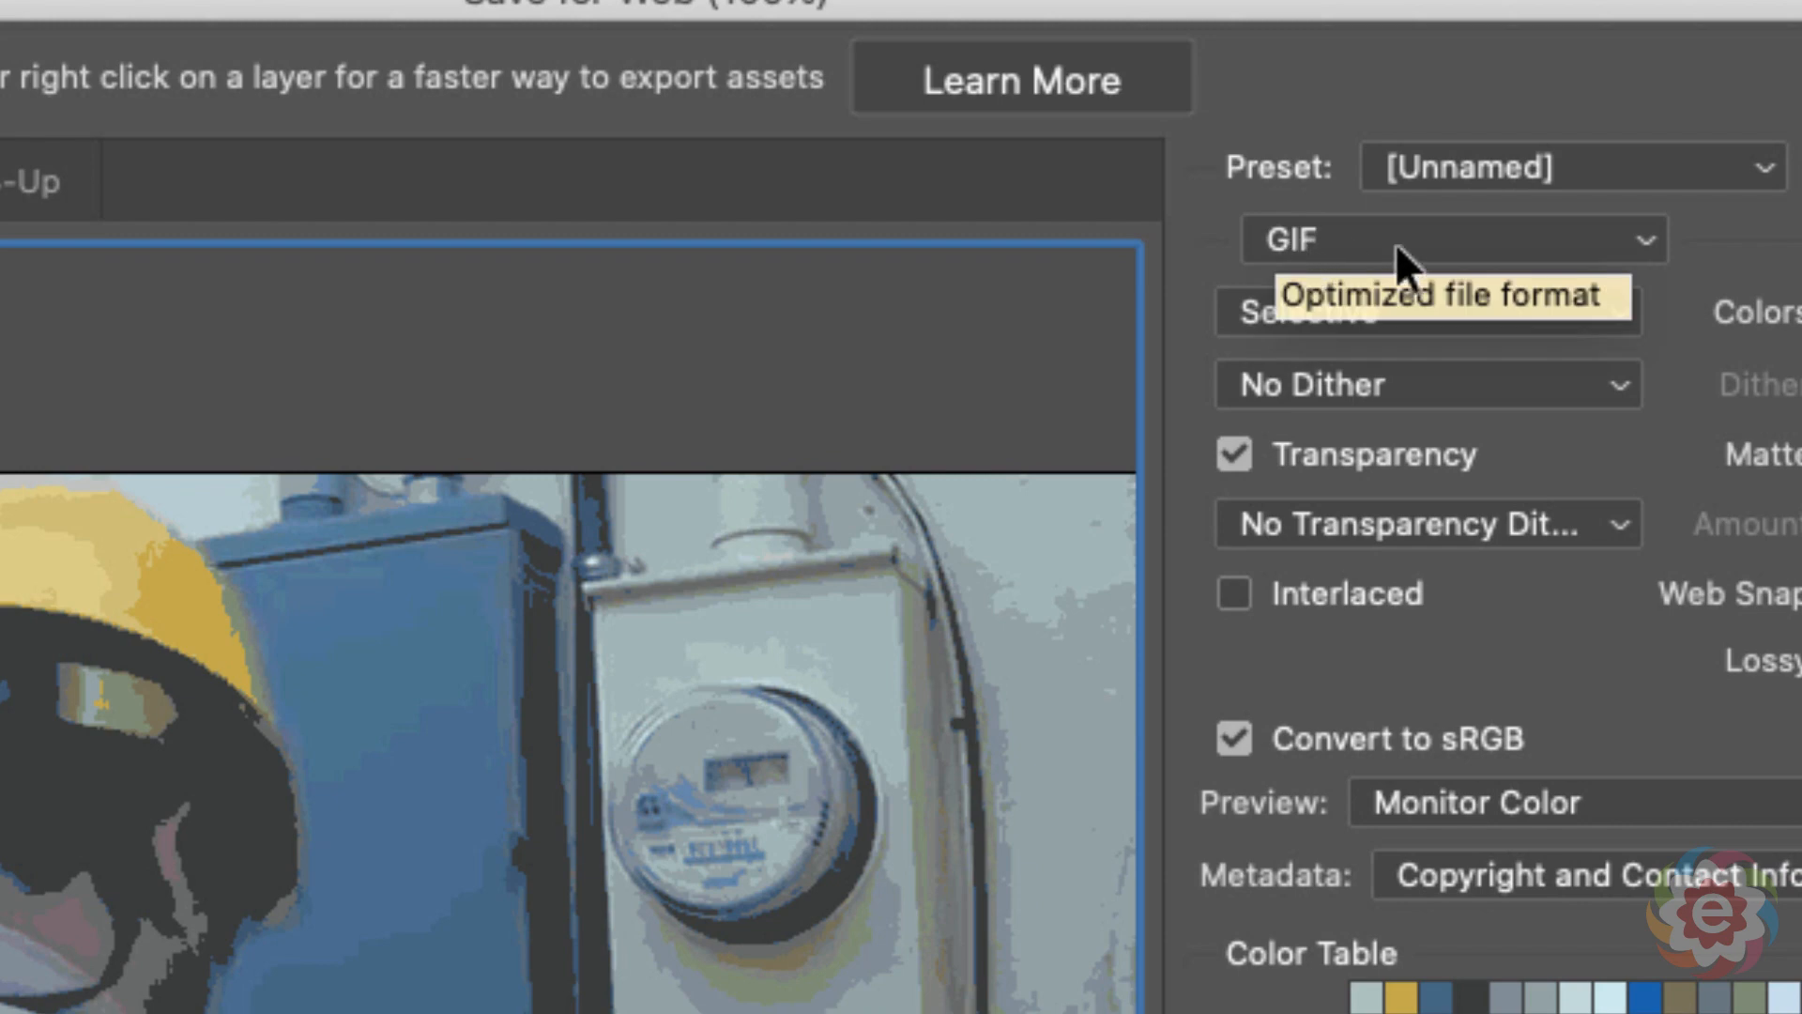
{"action": "left_click", "coordinate": [1357, 242]}
{"action": "left_click", "coordinate": [1357, 242]}
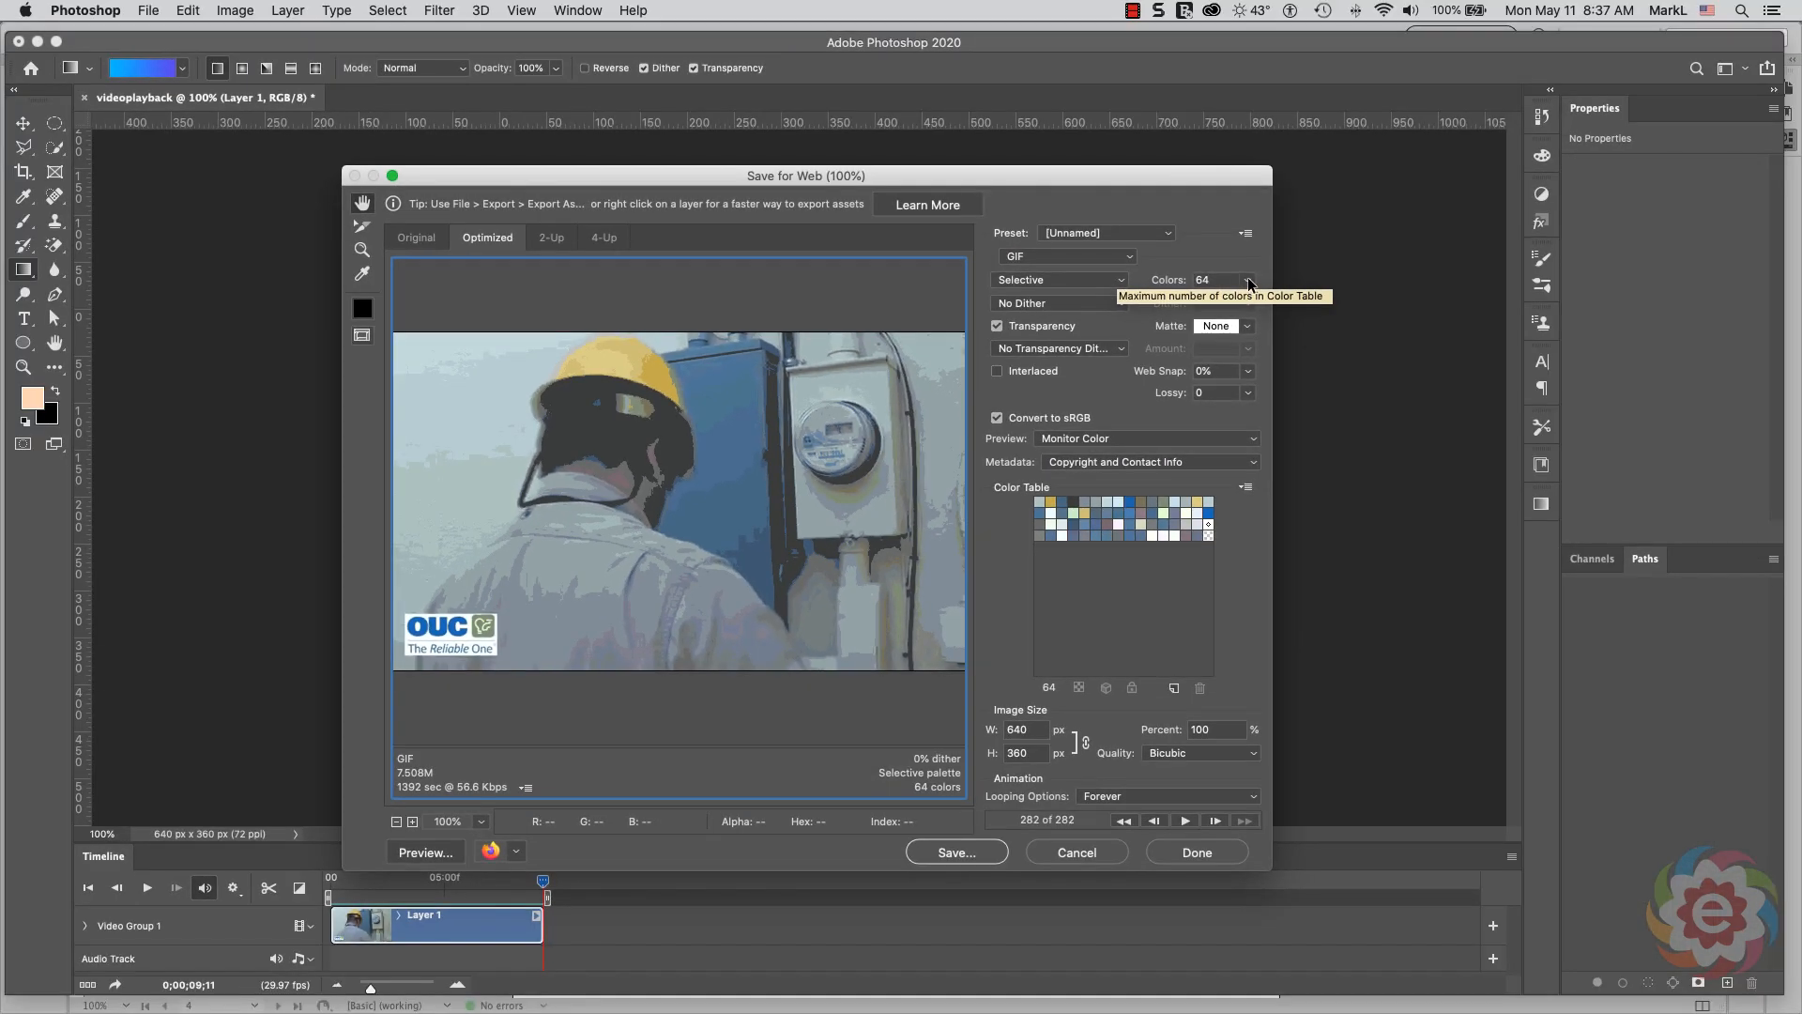
{"action": "left_click", "coordinate": [1248, 281]}
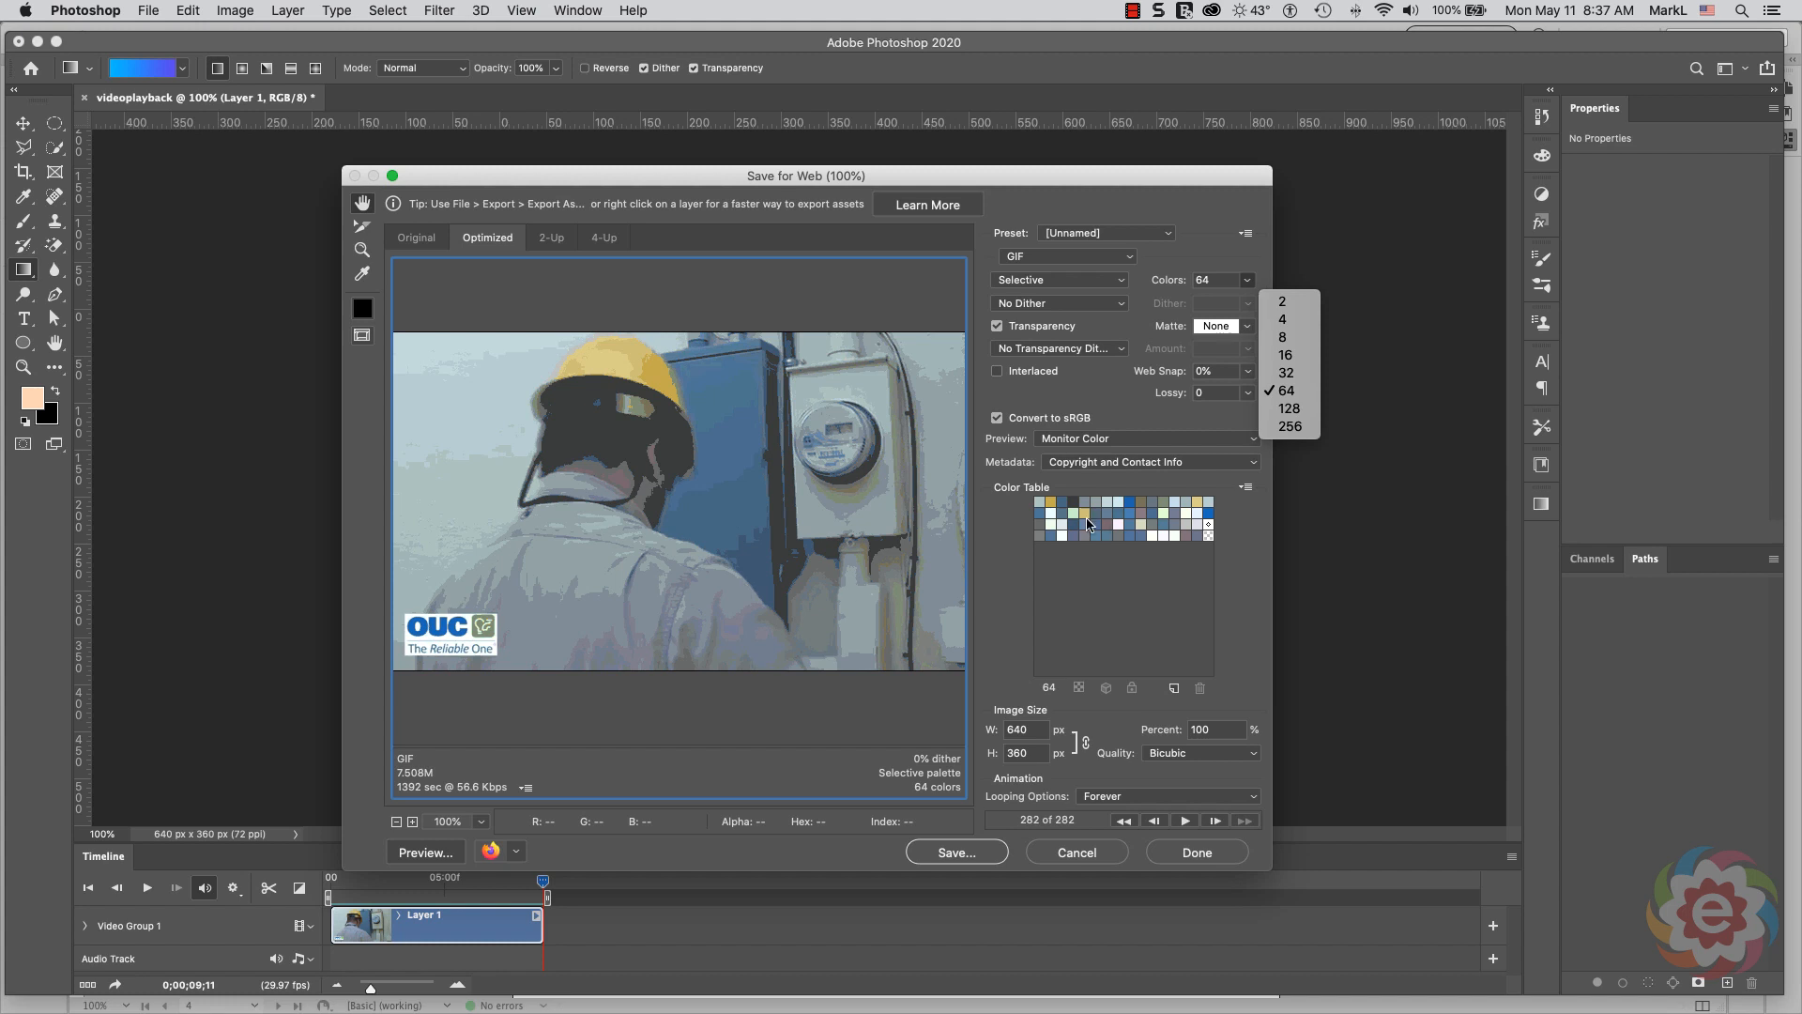
{"action": "left_click", "coordinate": [1290, 428]}
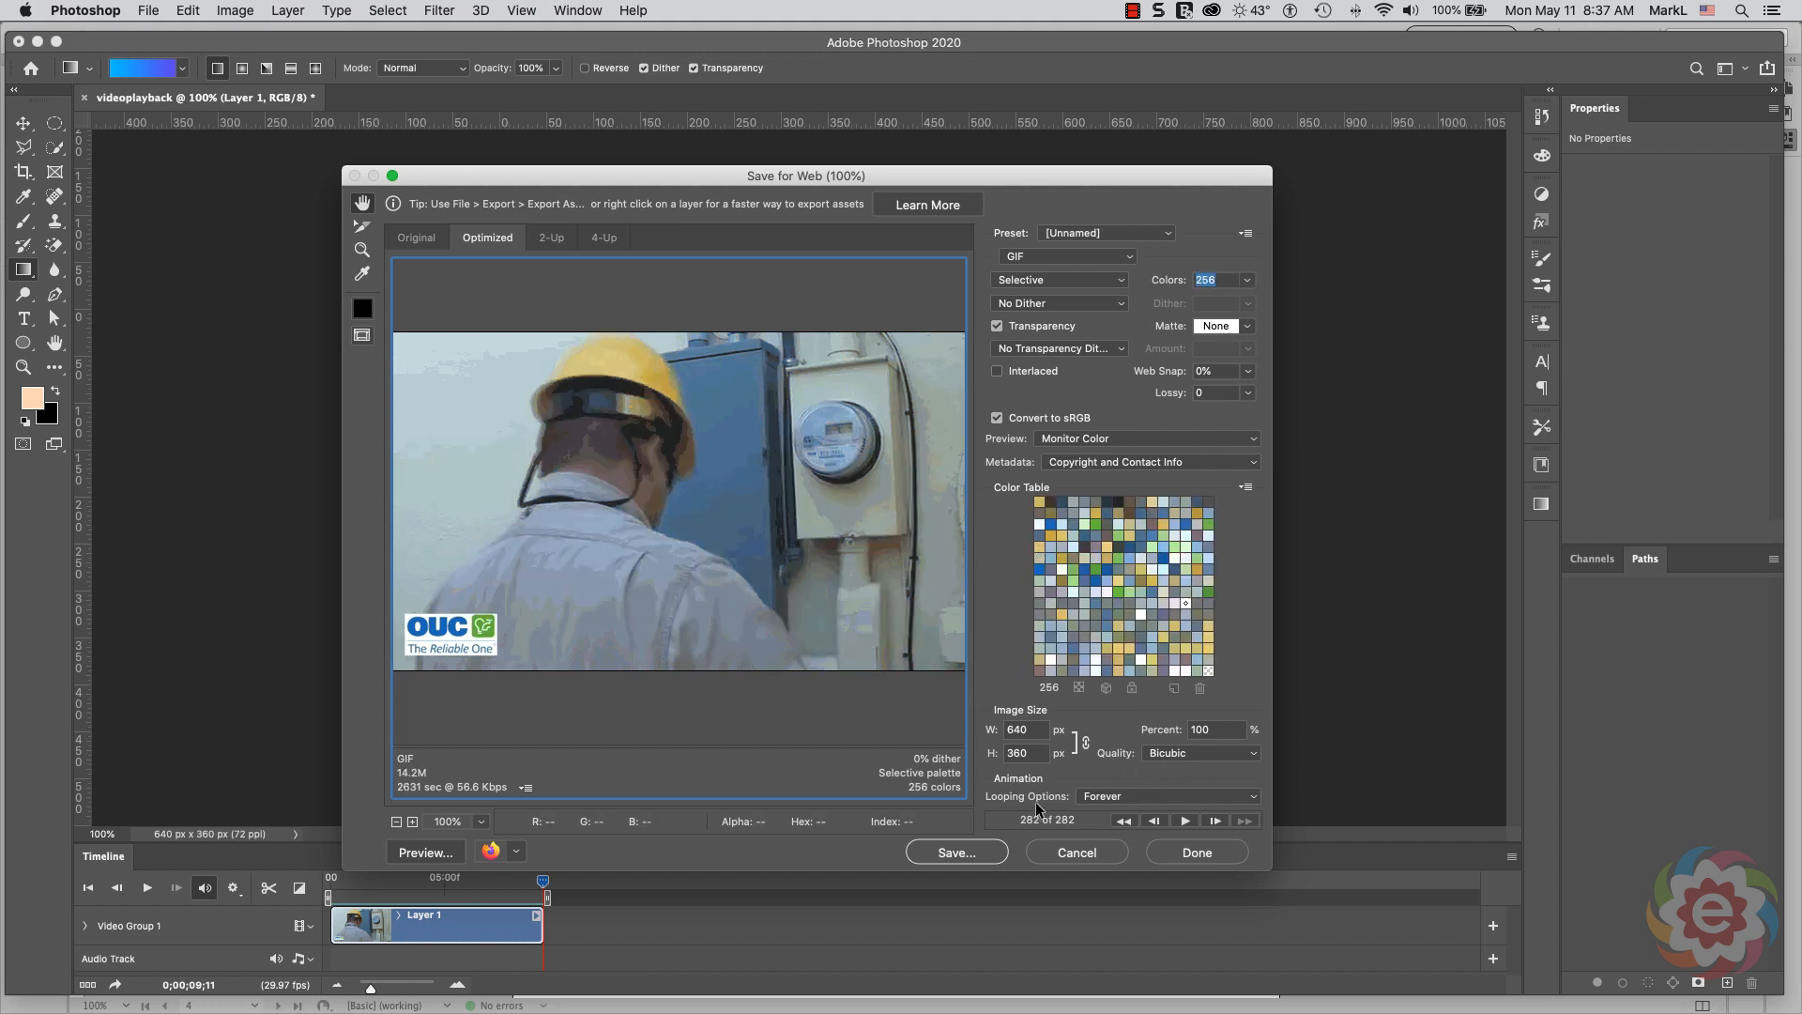
{"action": "left_click", "coordinate": [1252, 800]}
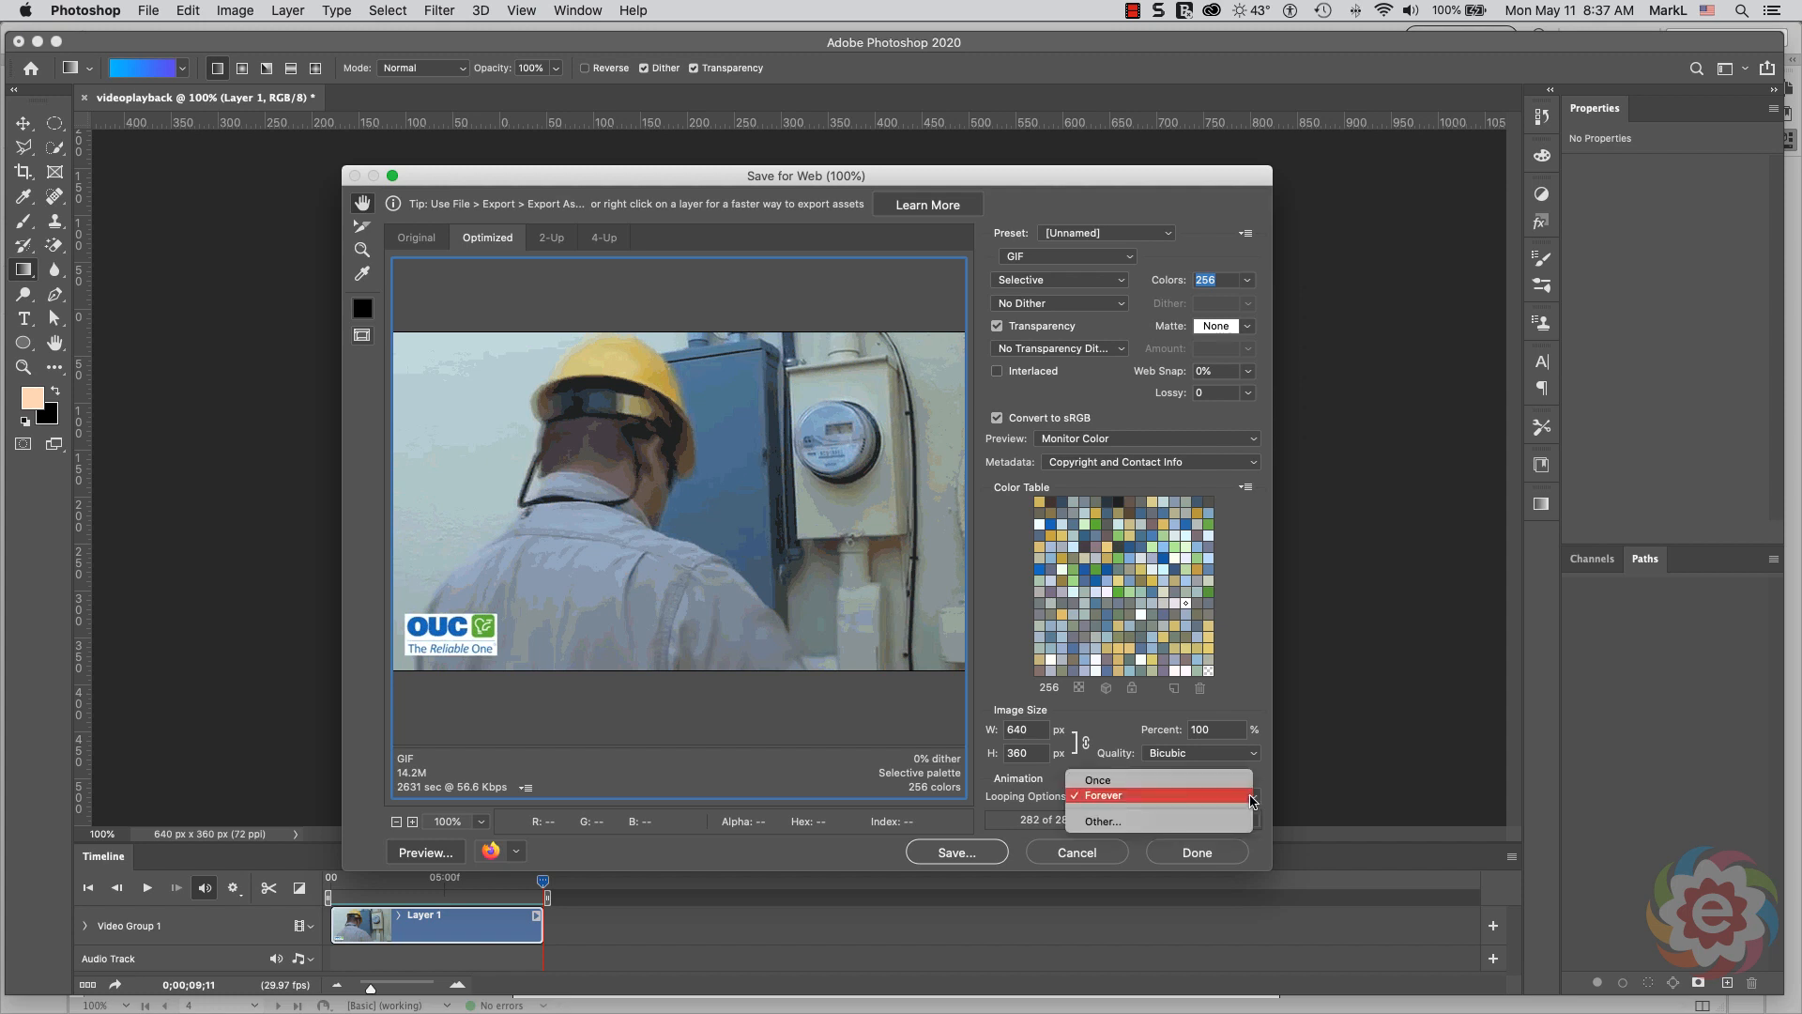
{"action": "left_click", "coordinate": [1252, 800]}
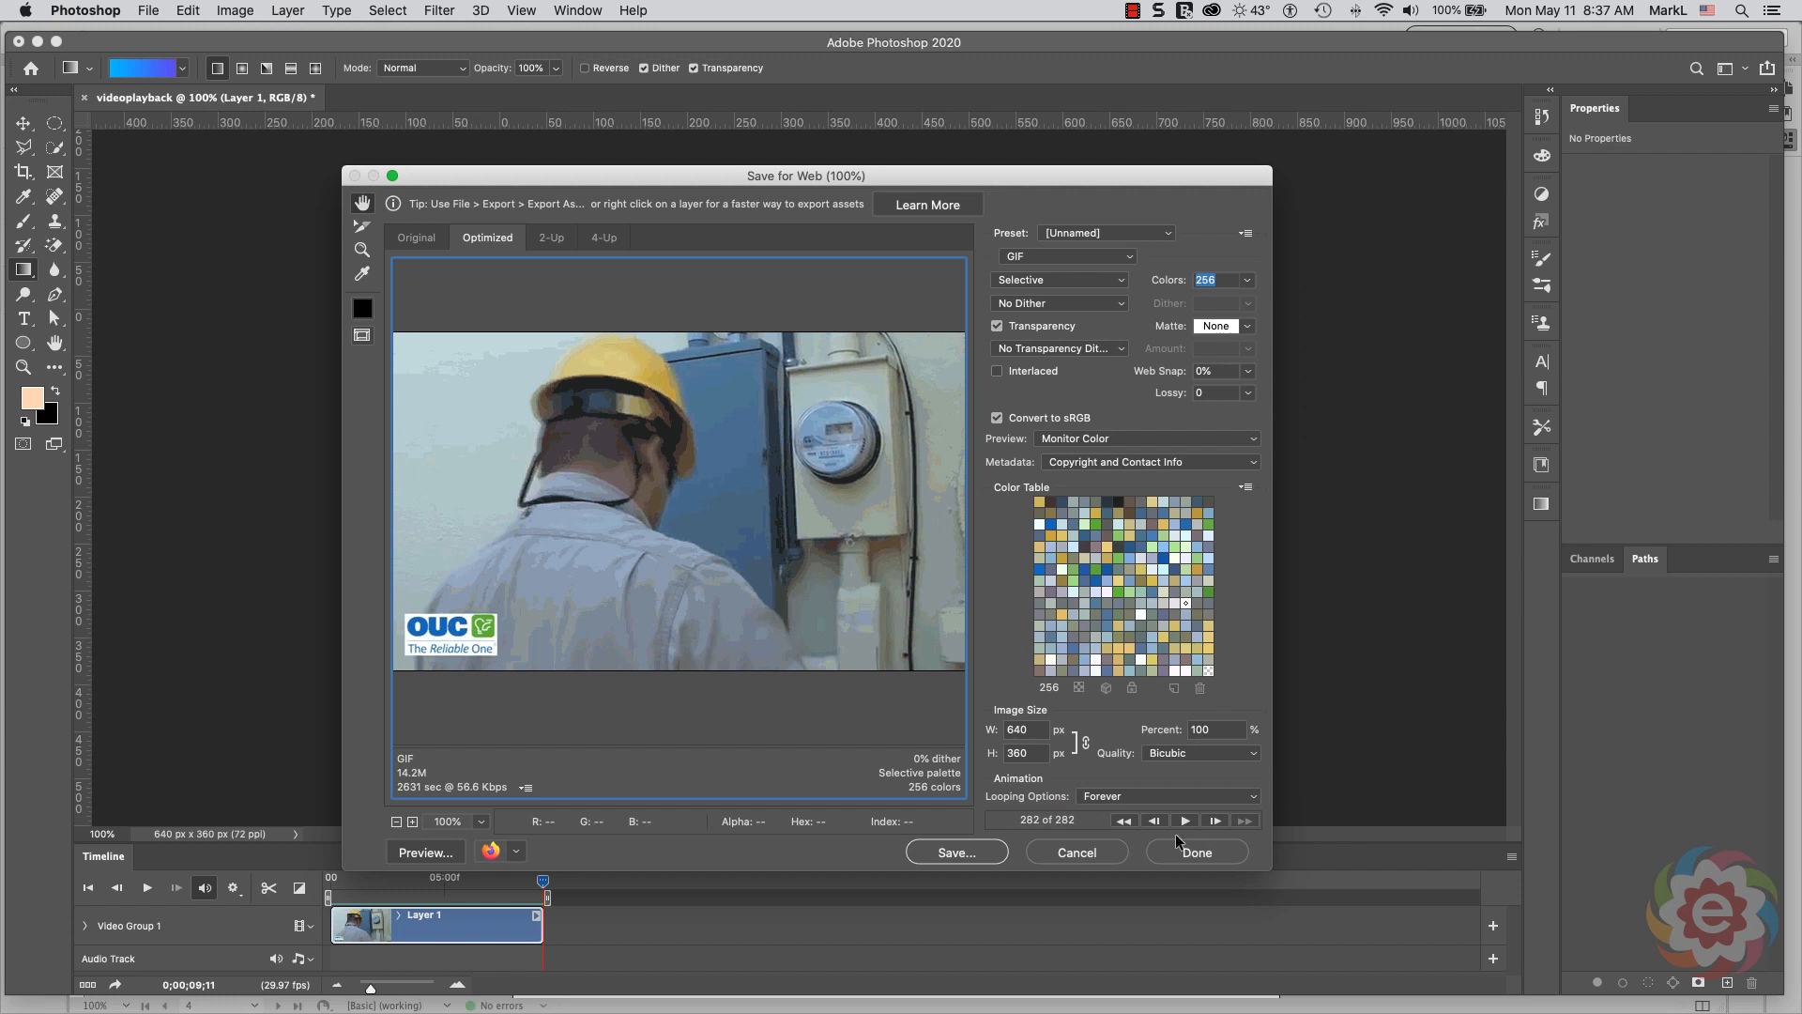
- Save the optimized GIF as "meter swap" in the InDesign Interactive folder
{"action": "left_click", "coordinate": [953, 851]}
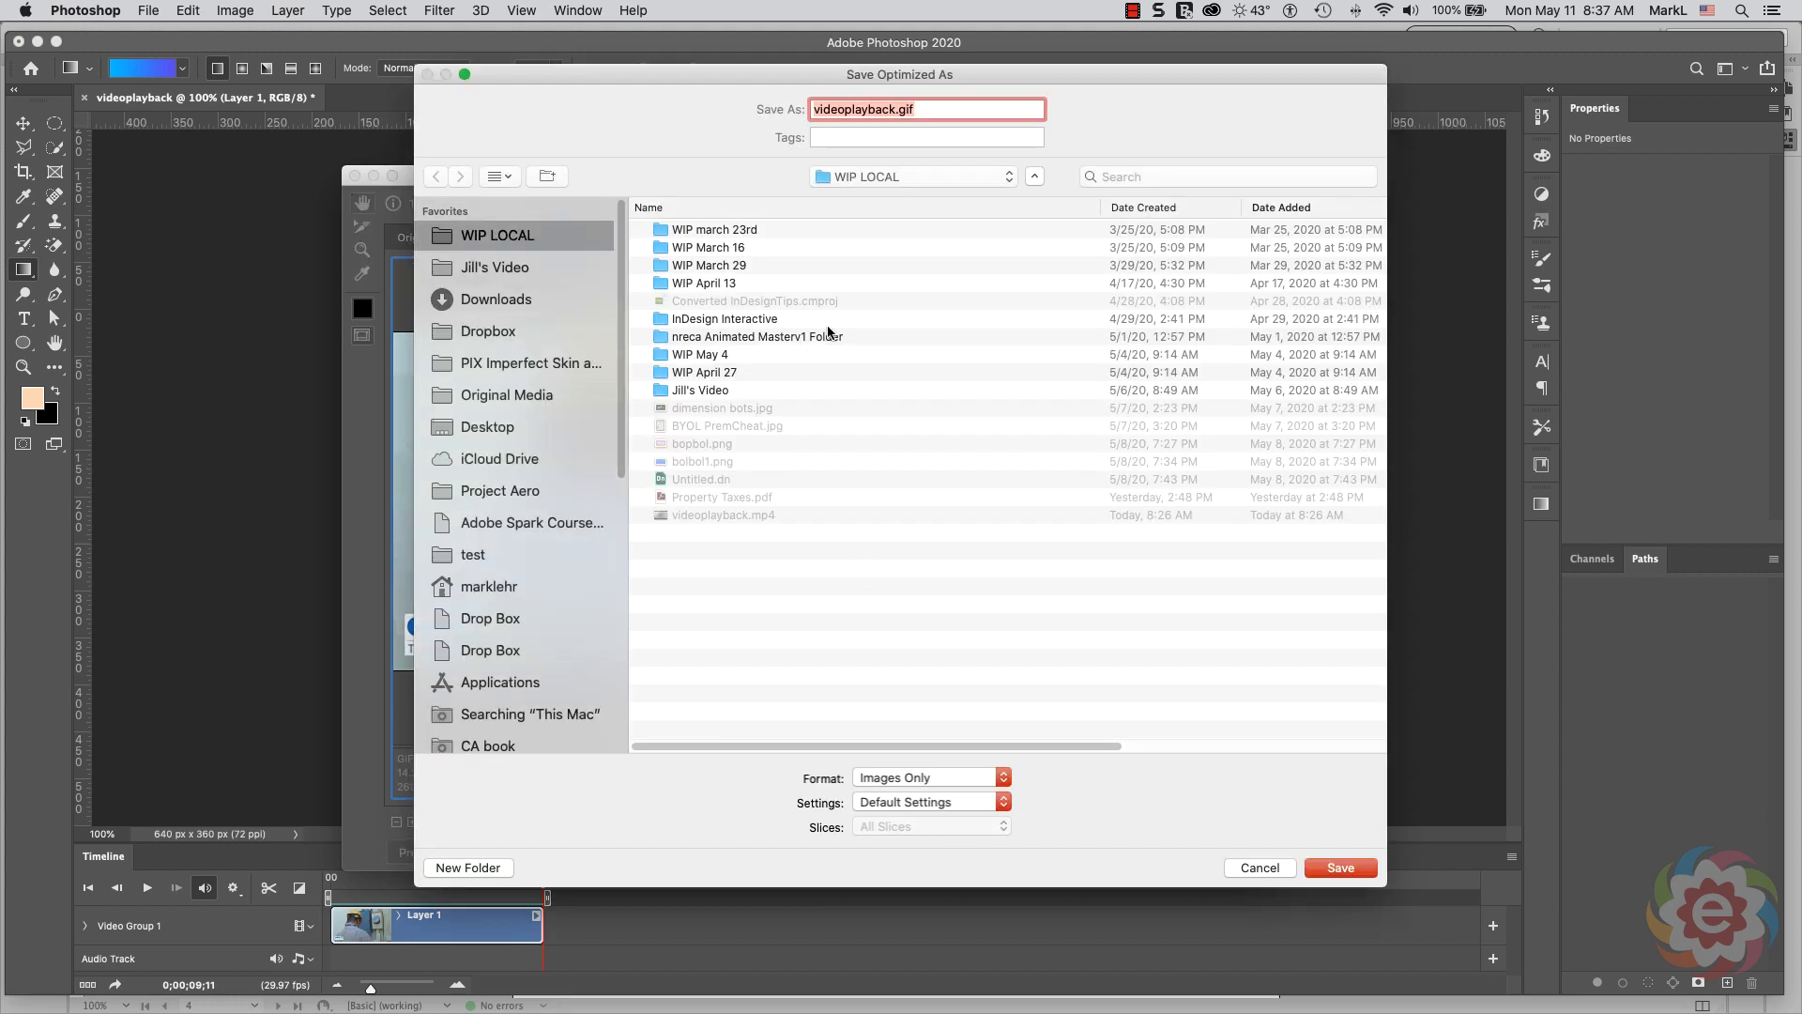
{"action": "left_click", "coordinate": [899, 109]}
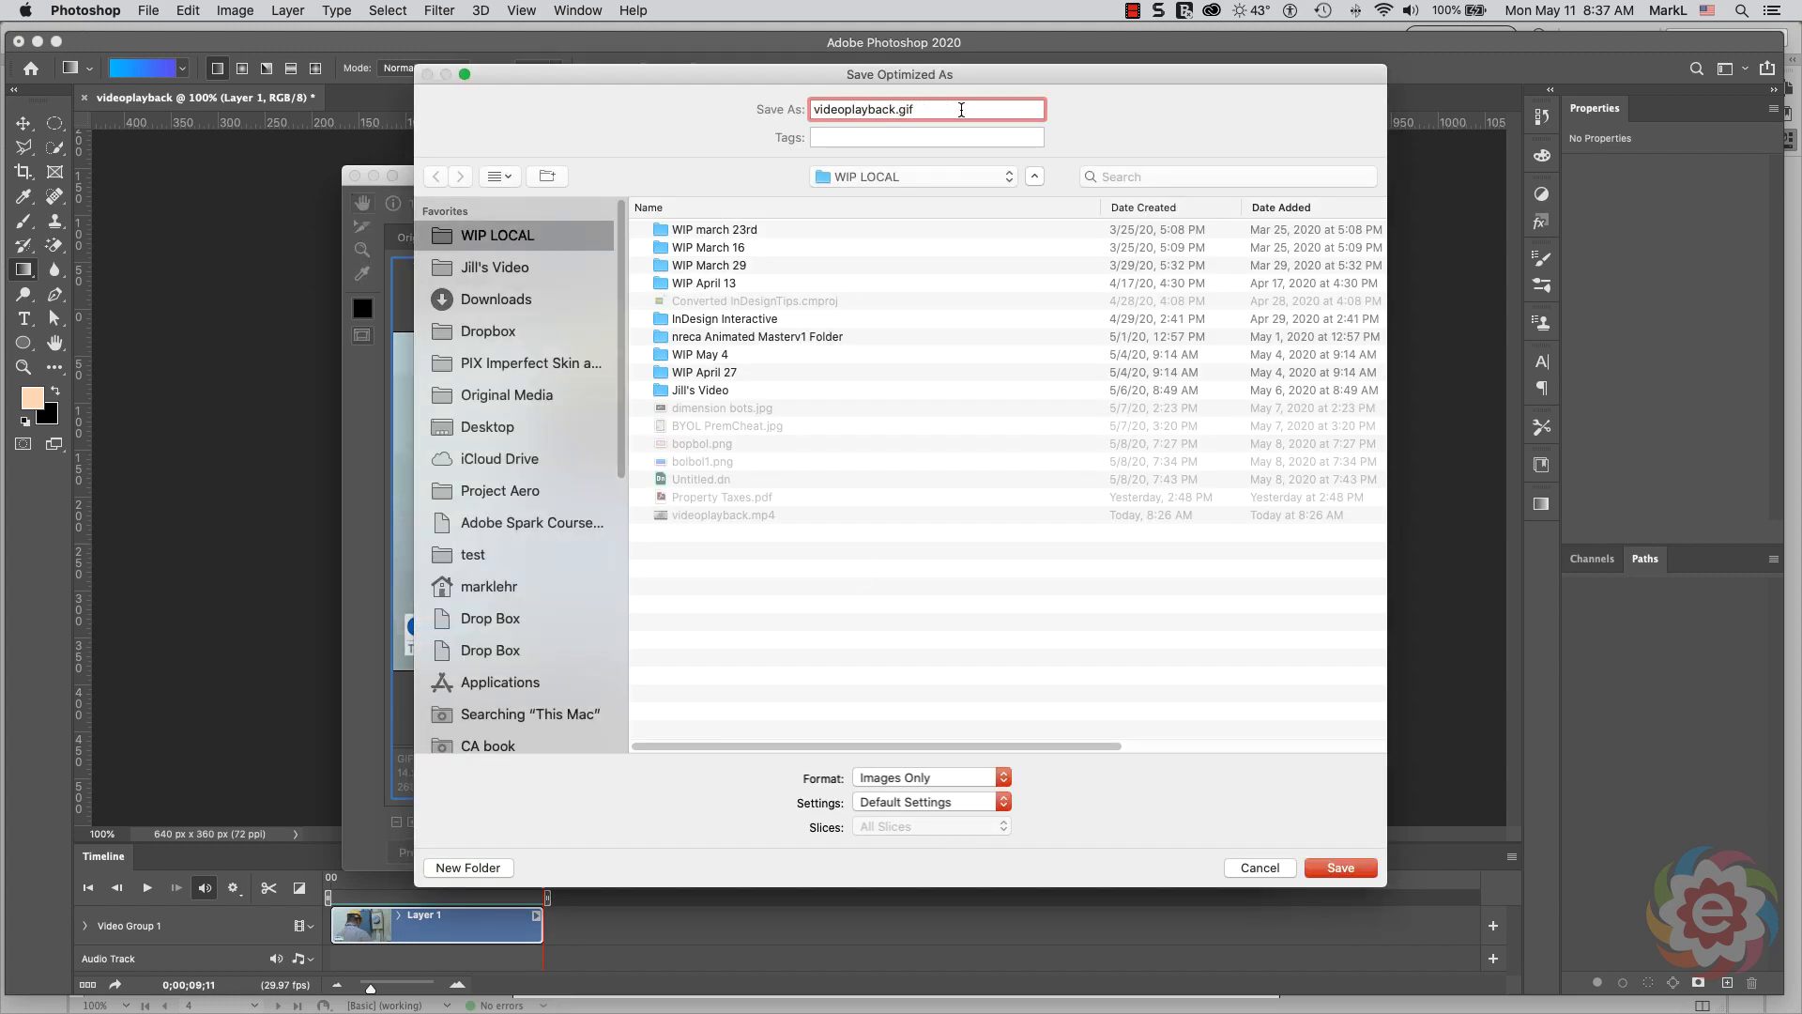
{"action": "left_click_drag", "start_coordinate": [896, 109], "coordinate": [802, 104]}
{"action": "type", "text": "meter swap"}
{"action": "double_click", "coordinate": [662, 320]}
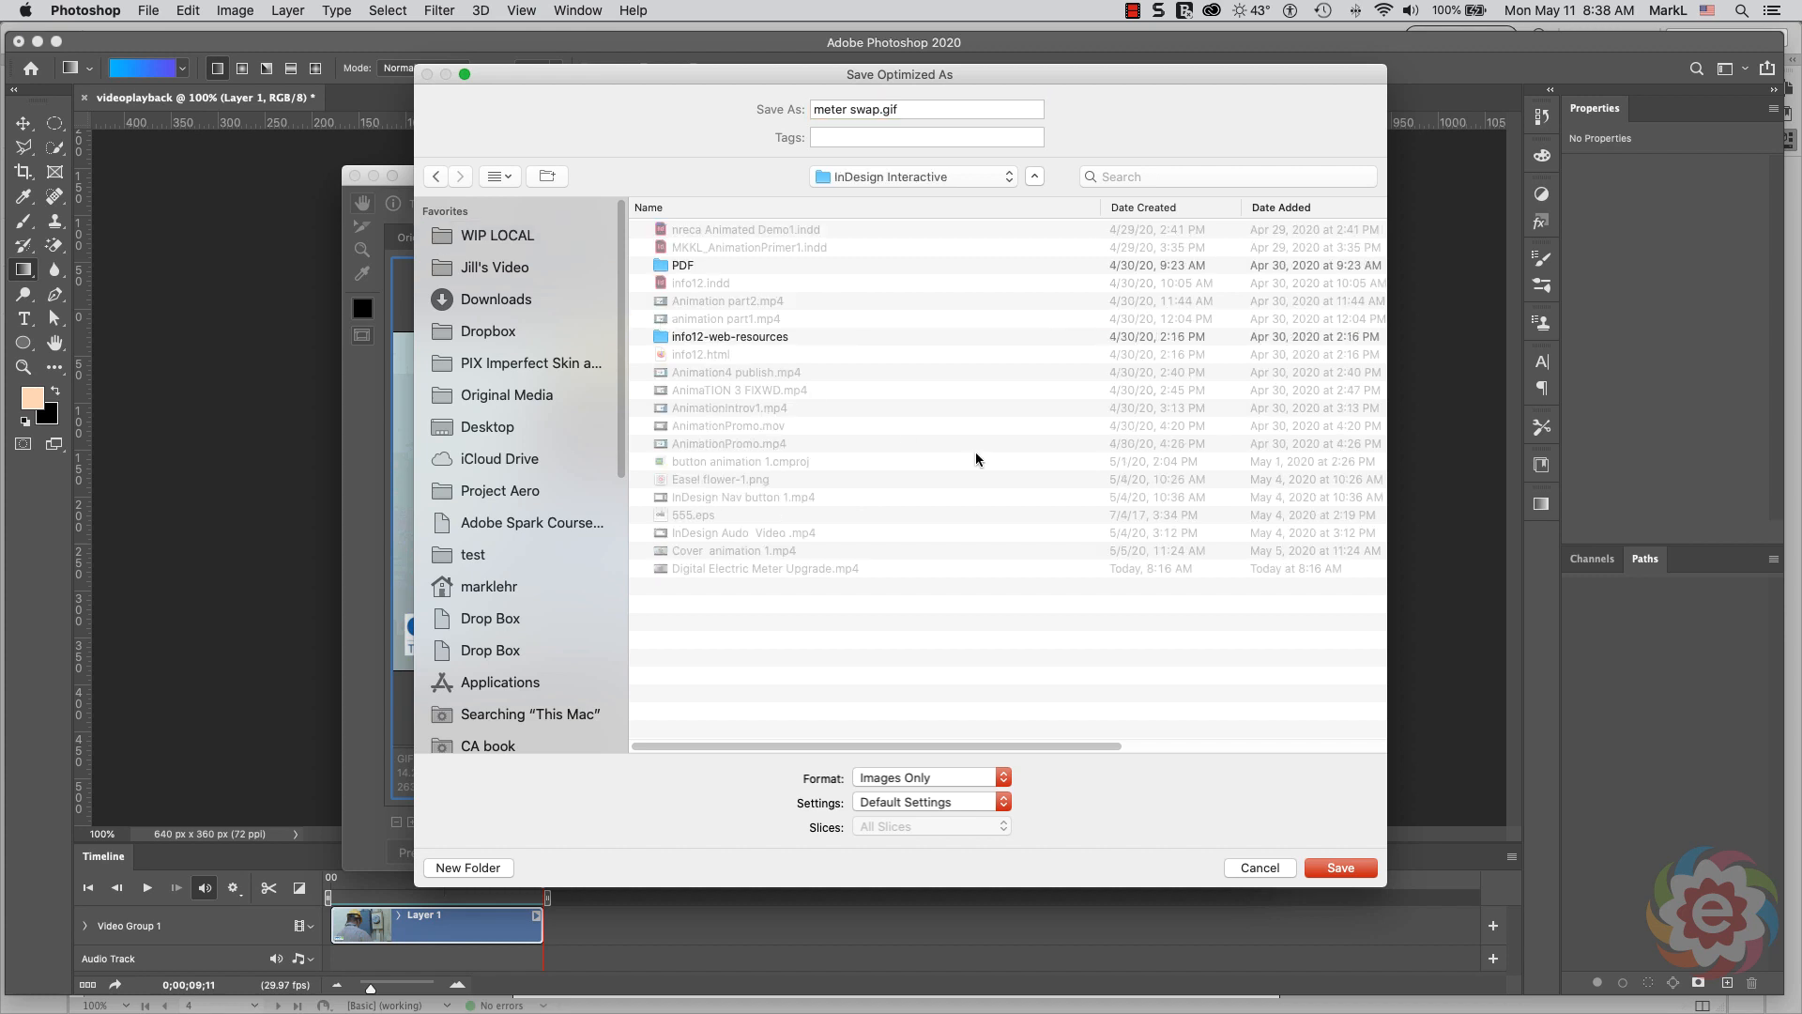
{"action": "left_click", "coordinate": [1352, 868]}
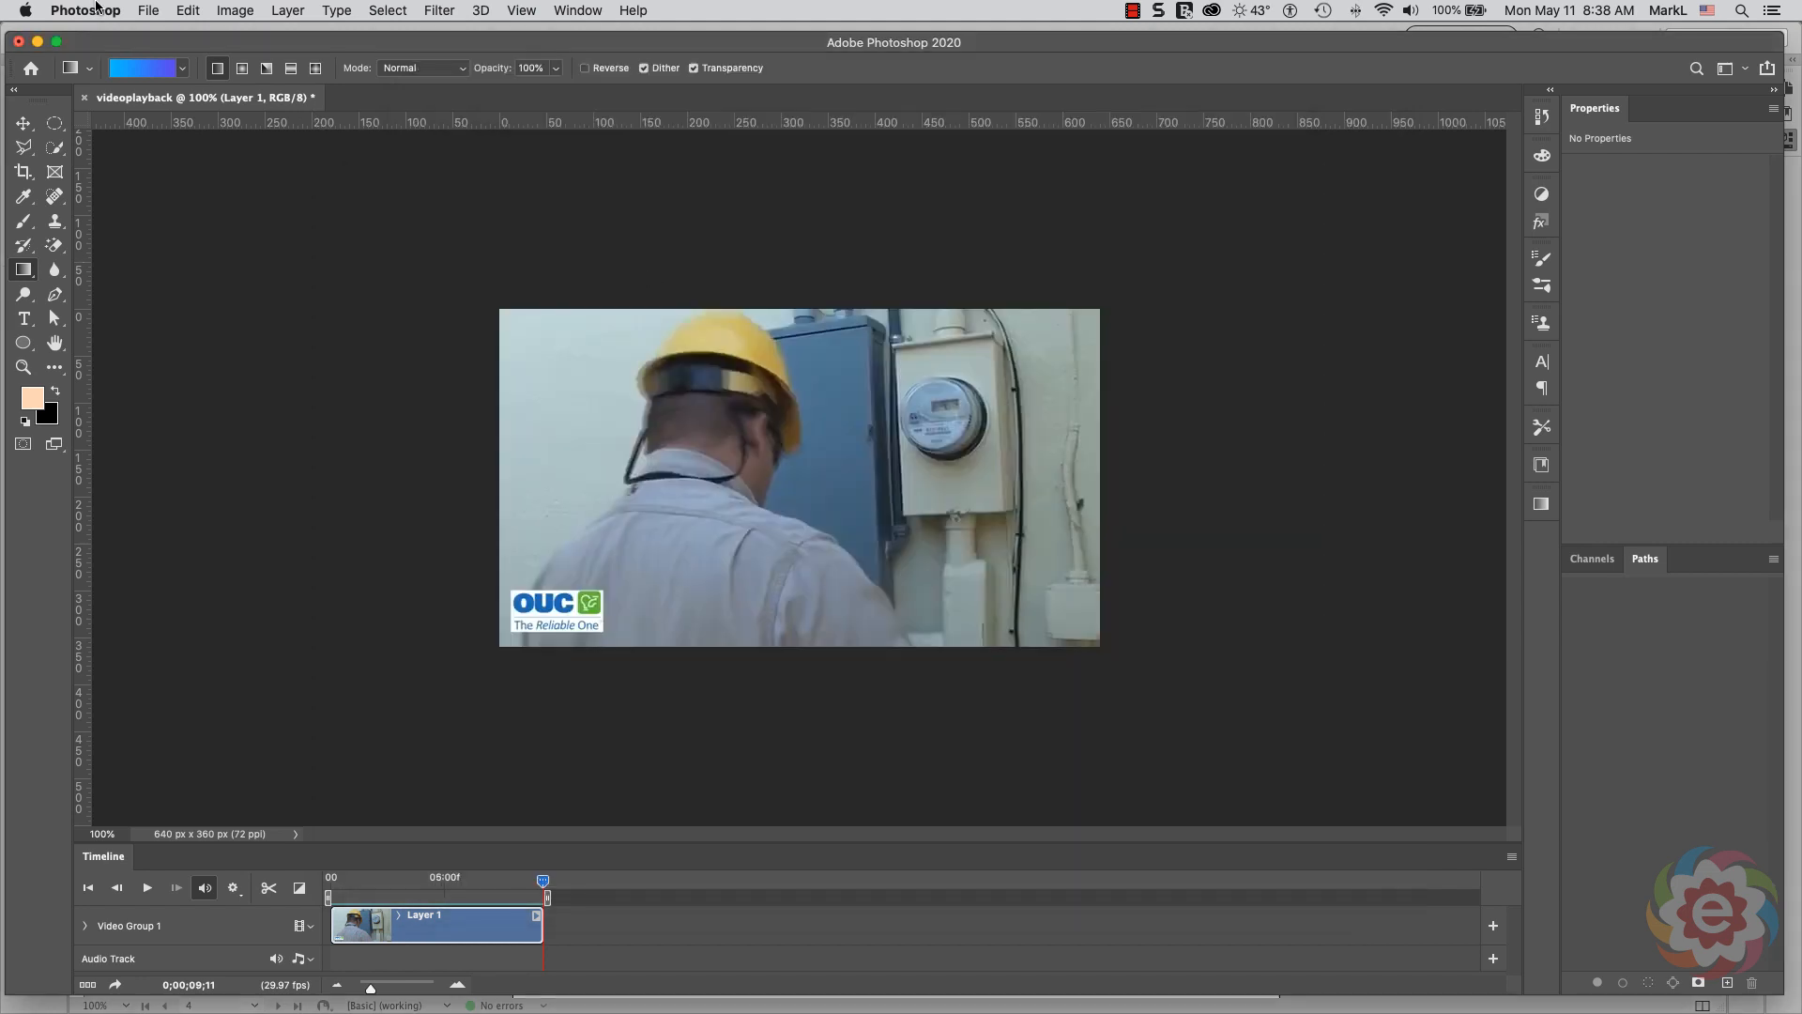
- Quit Photoshop without saving the video document, and collapse the EPUB Interactivity Preview panel in InDesign
{"action": "left_click", "coordinate": [89, 9]}
{"action": "left_click", "coordinate": [135, 194]}
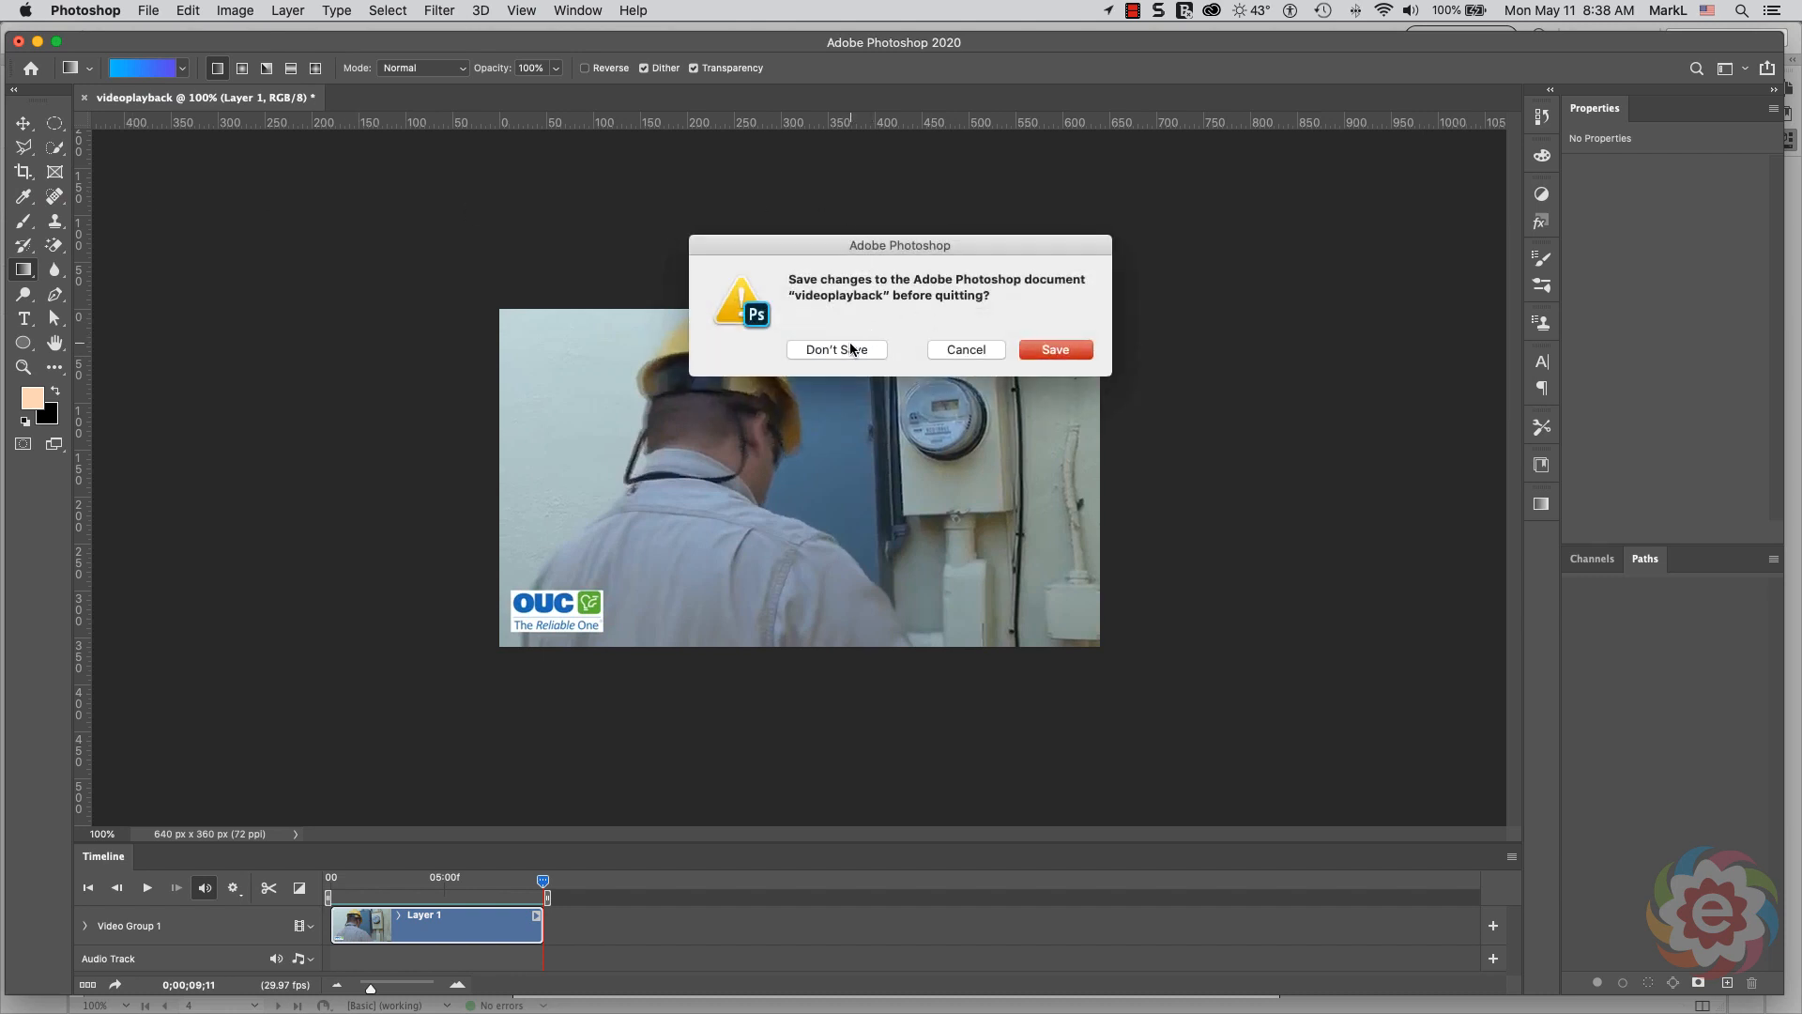
{"action": "left_click", "coordinate": [852, 349]}
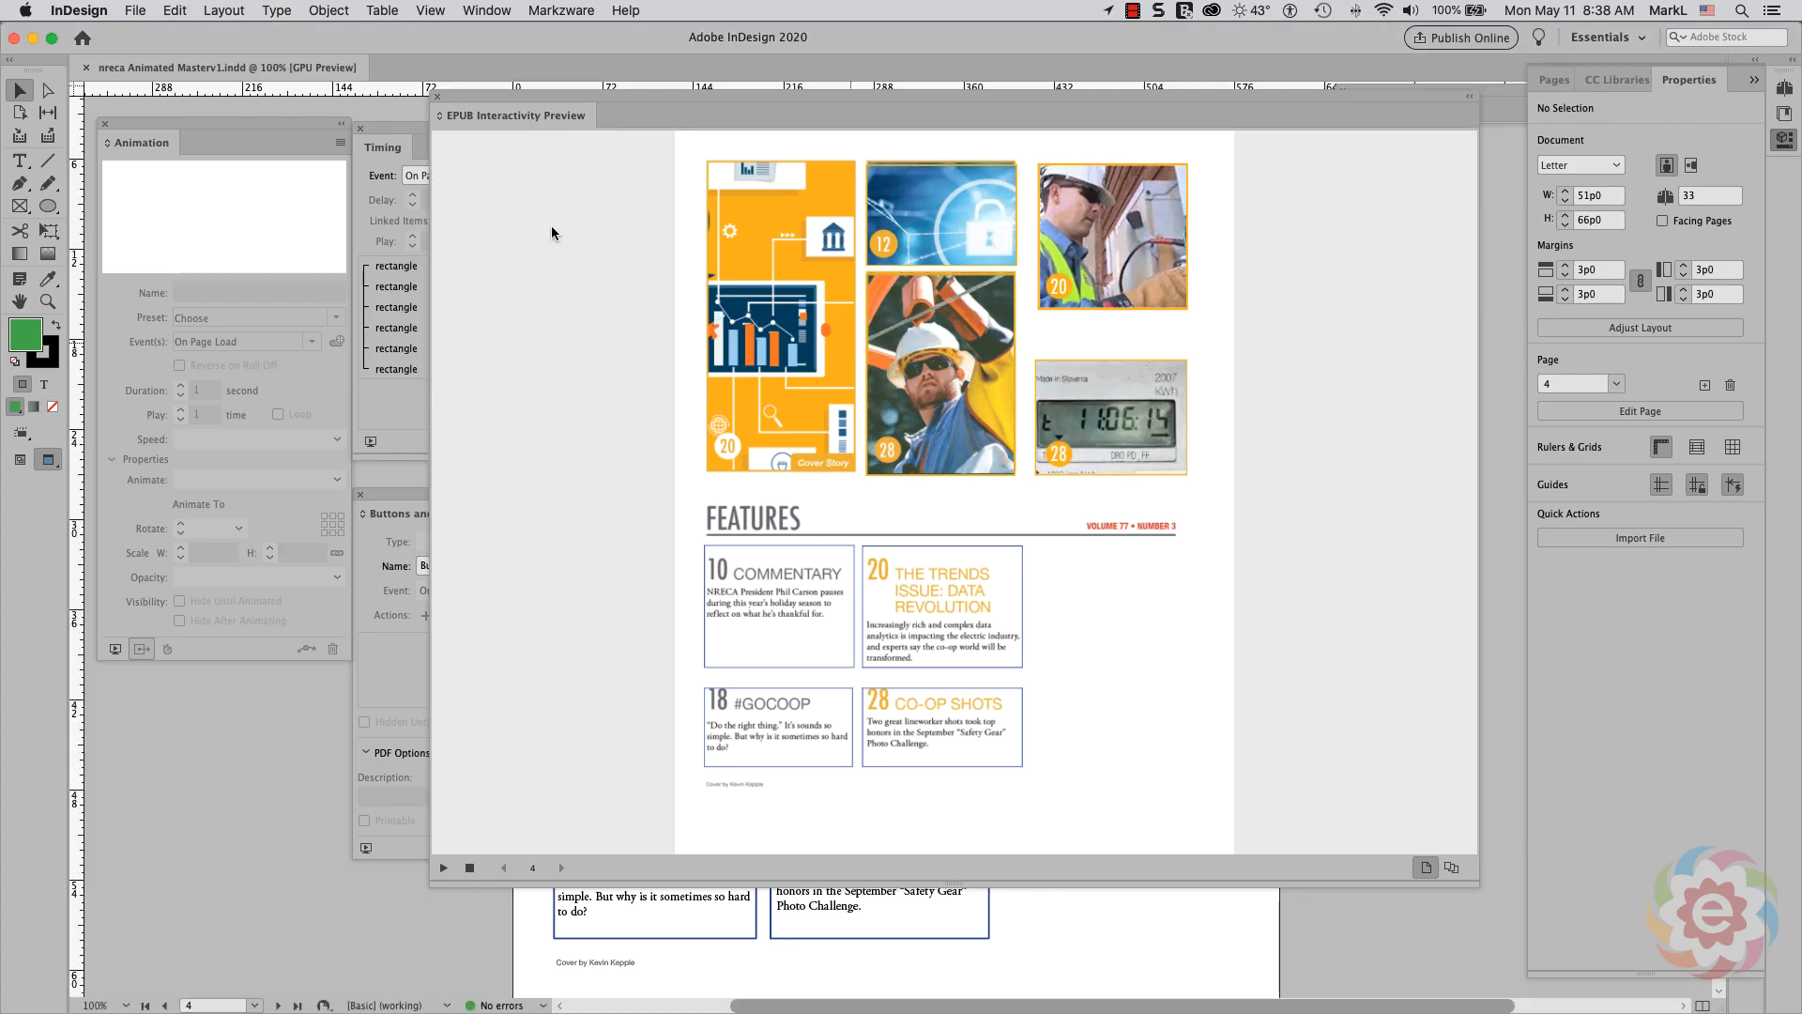
{"action": "double_click", "coordinate": [486, 117]}
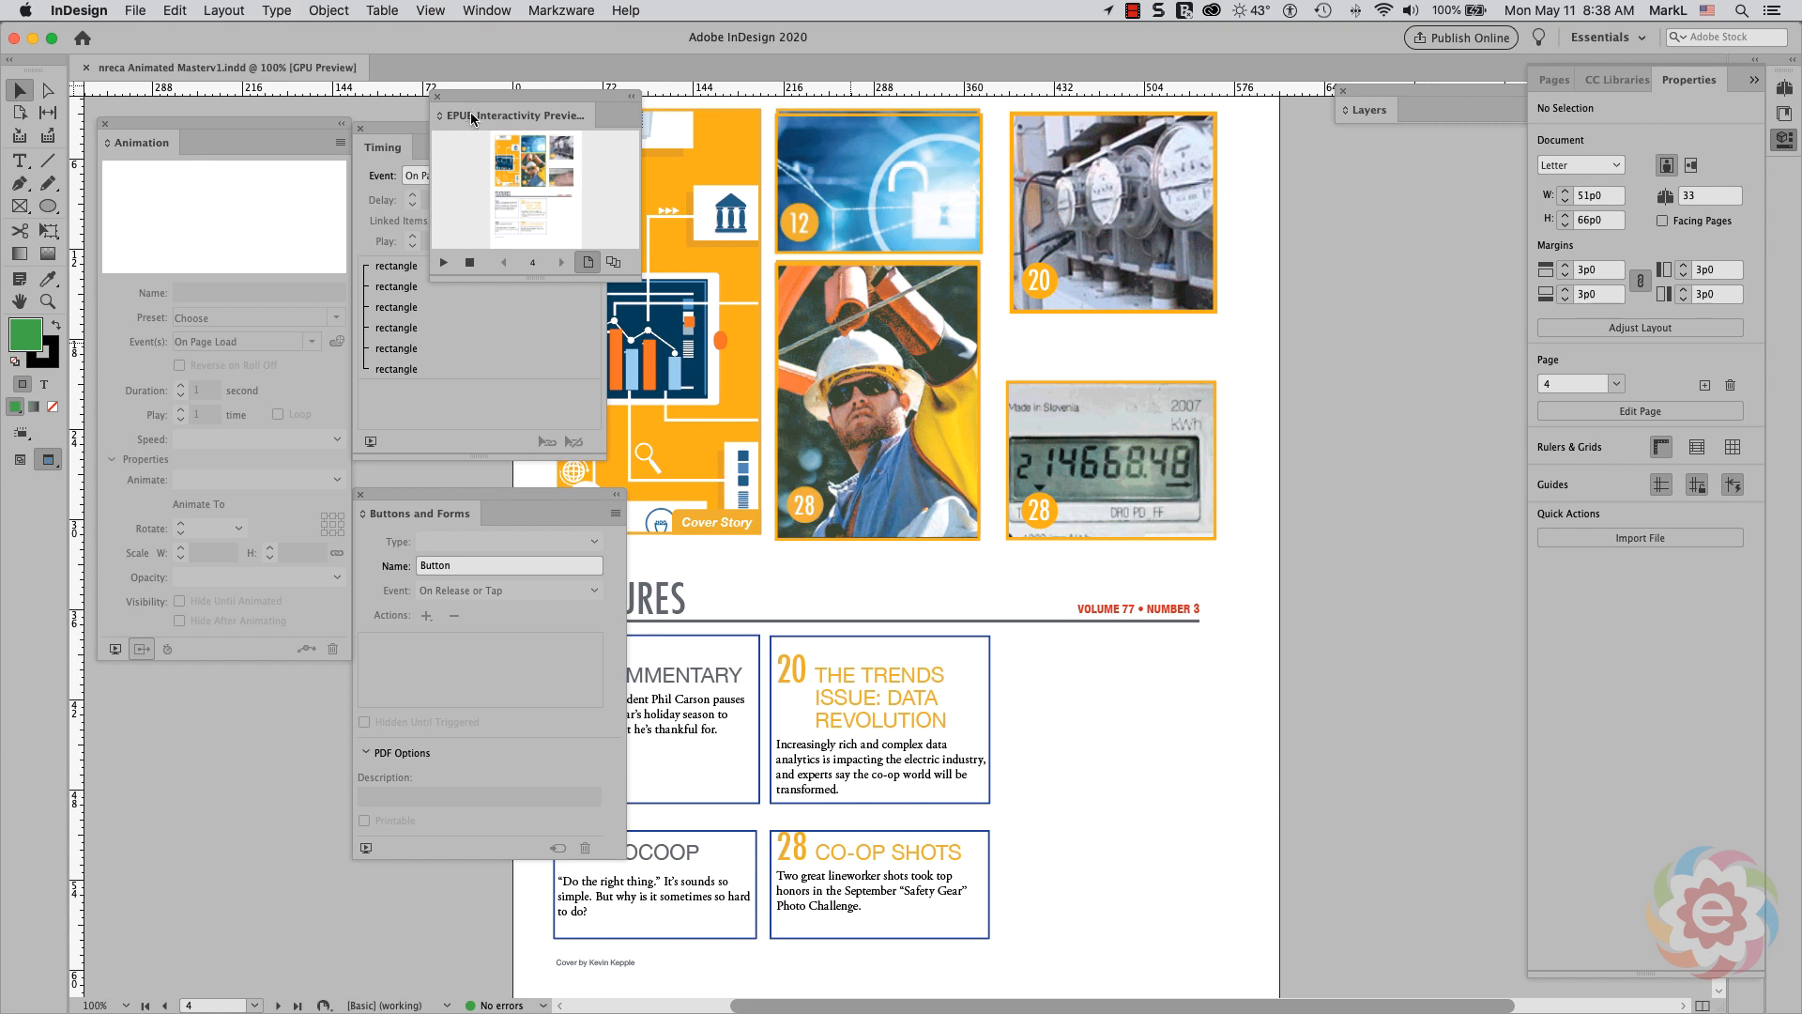
{"action": "double_click", "coordinate": [465, 114]}
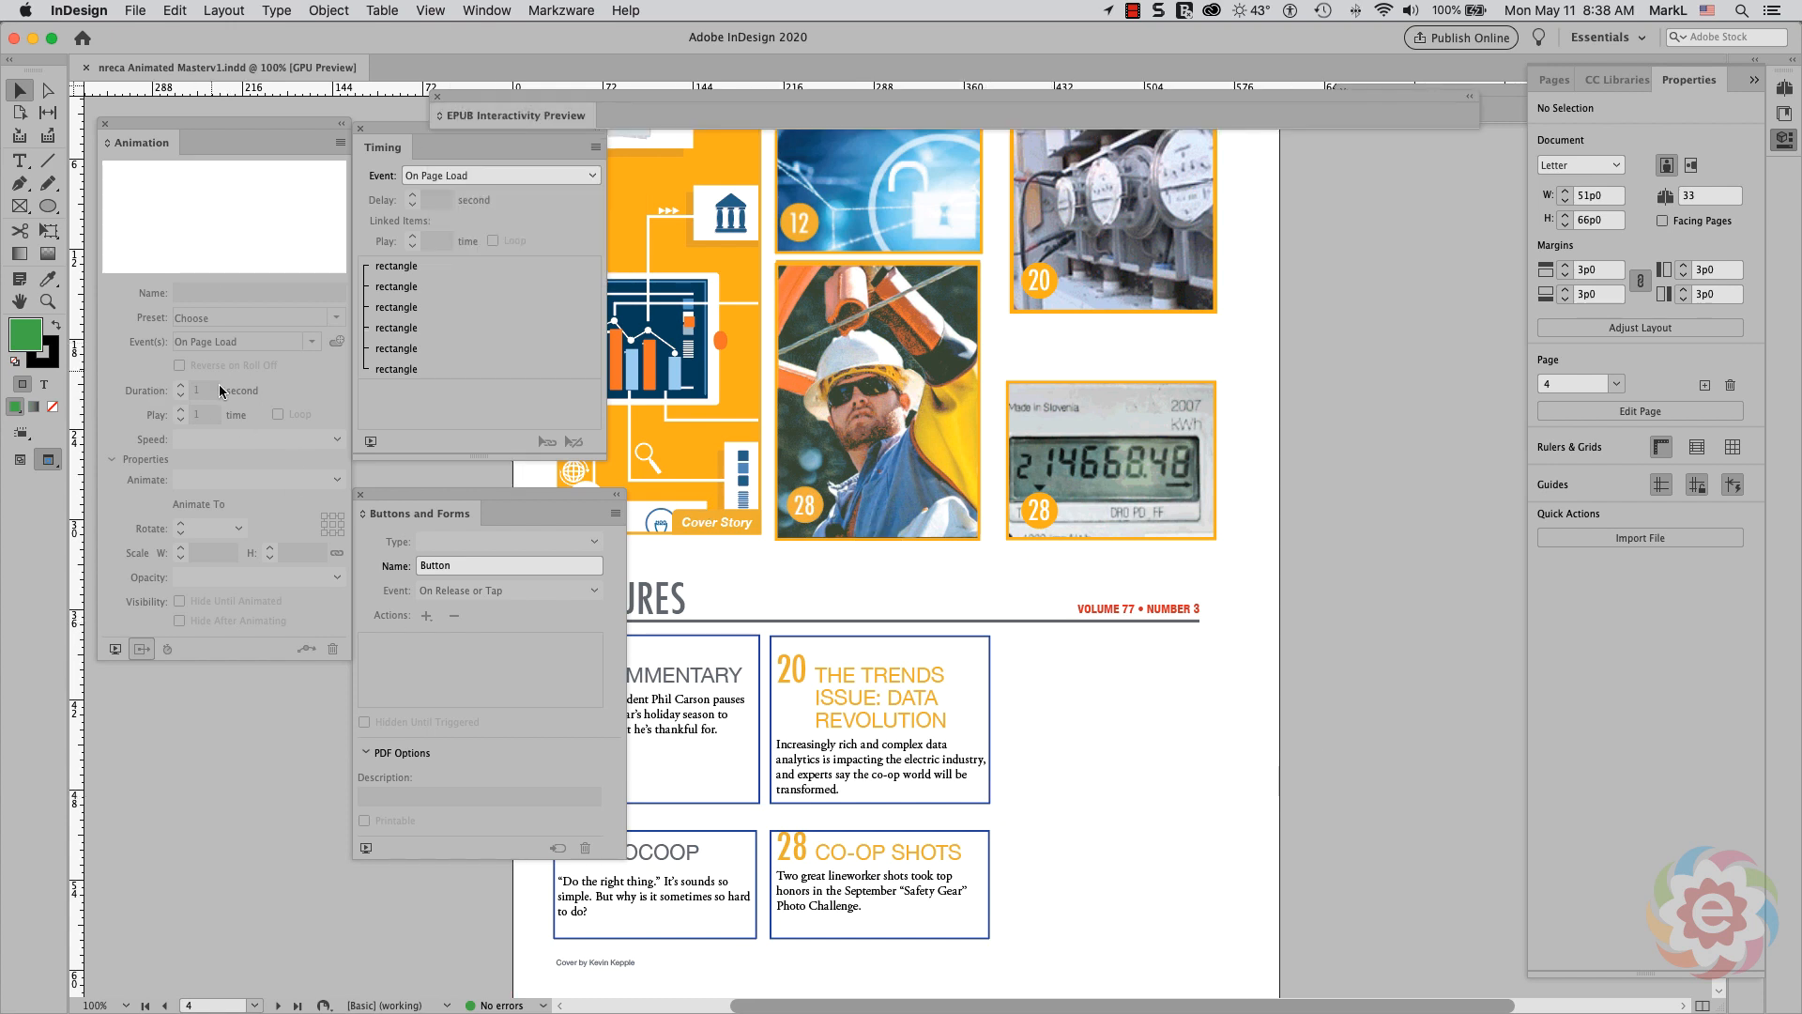
- Place meter-swap.gif from the InDesign Interactive folder, about 191 pt wide, in the empty area beside the Trends Issue box on page 4
{"action": "left_click", "coordinate": [132, 10]}
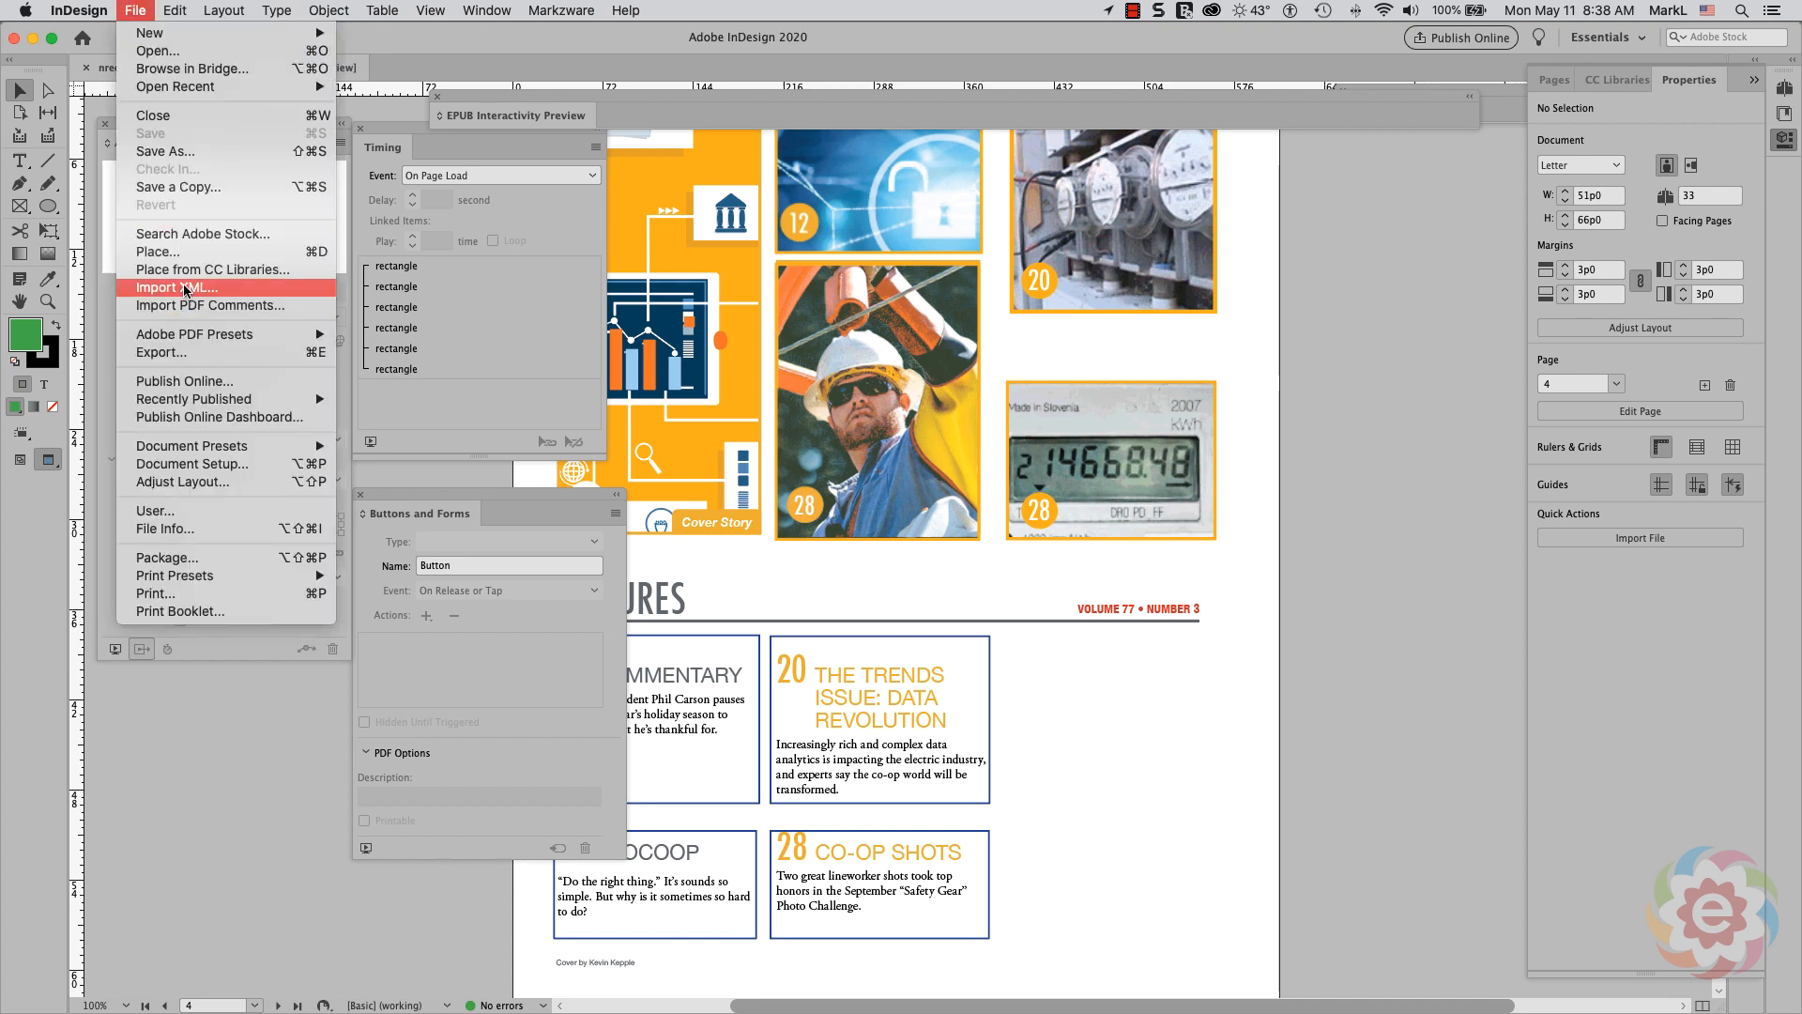
{"action": "left_click", "coordinate": [190, 251]}
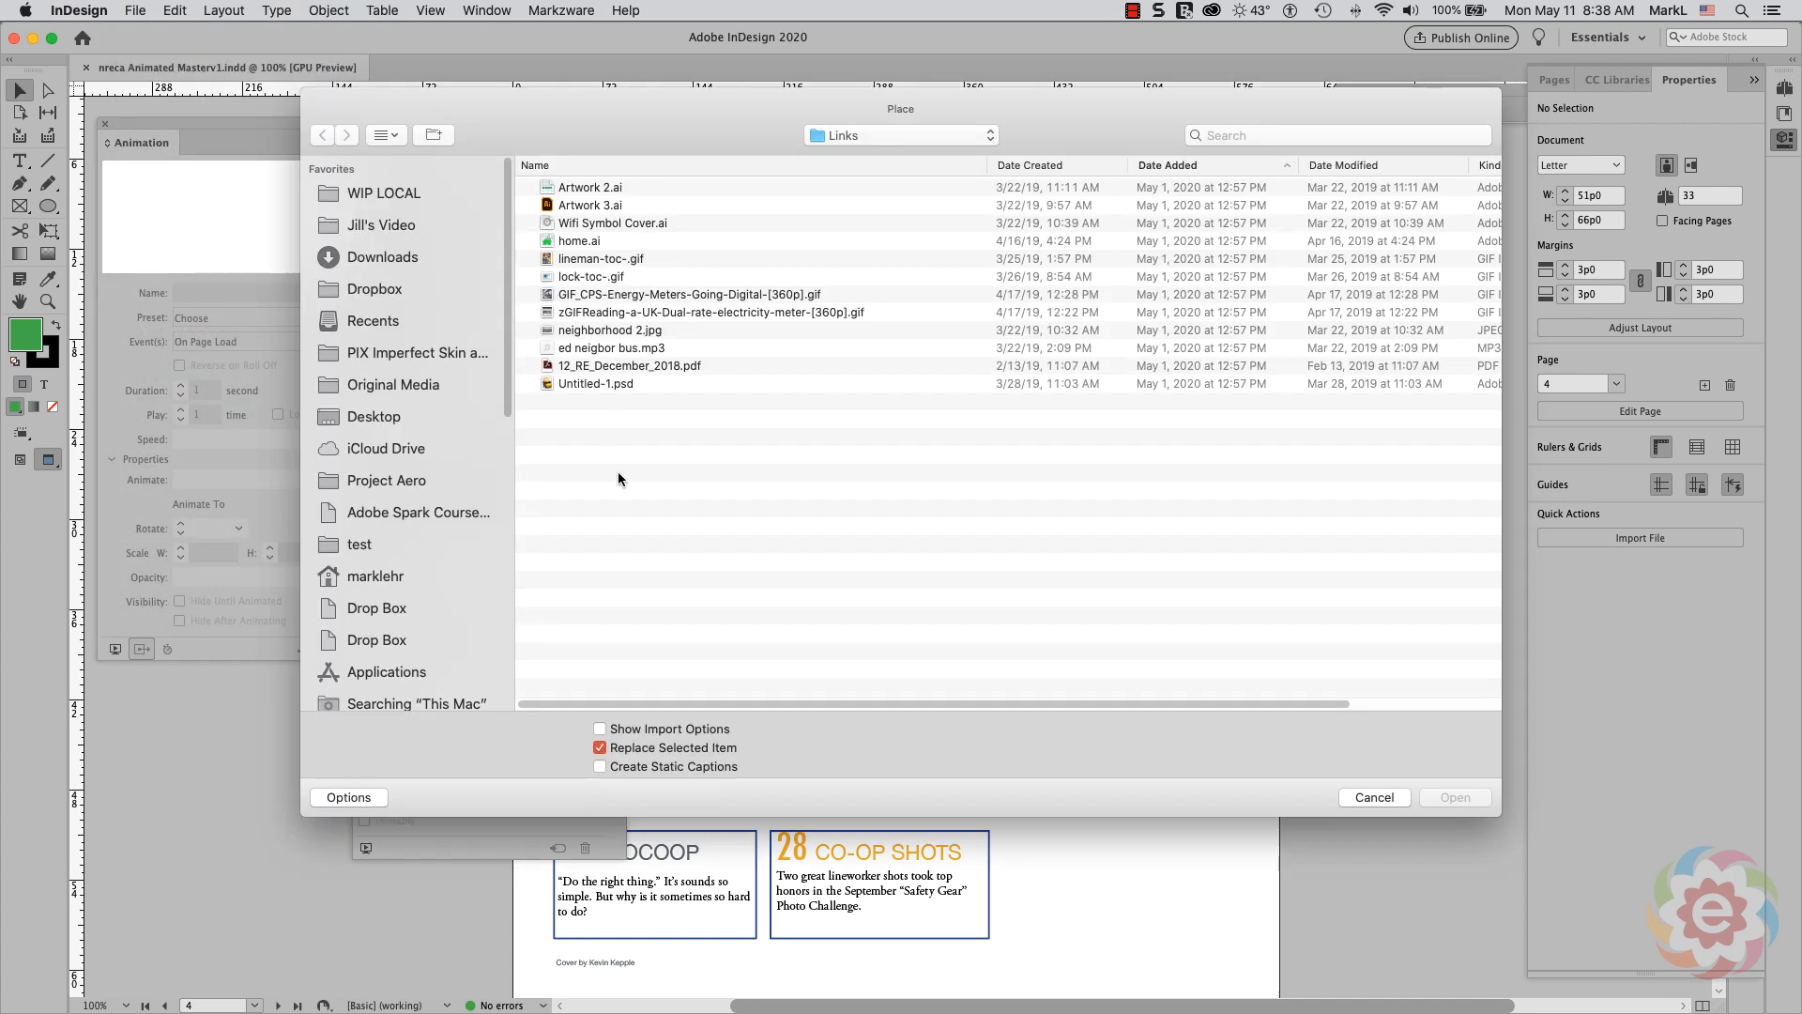
{"action": "left_click", "coordinate": [380, 191]}
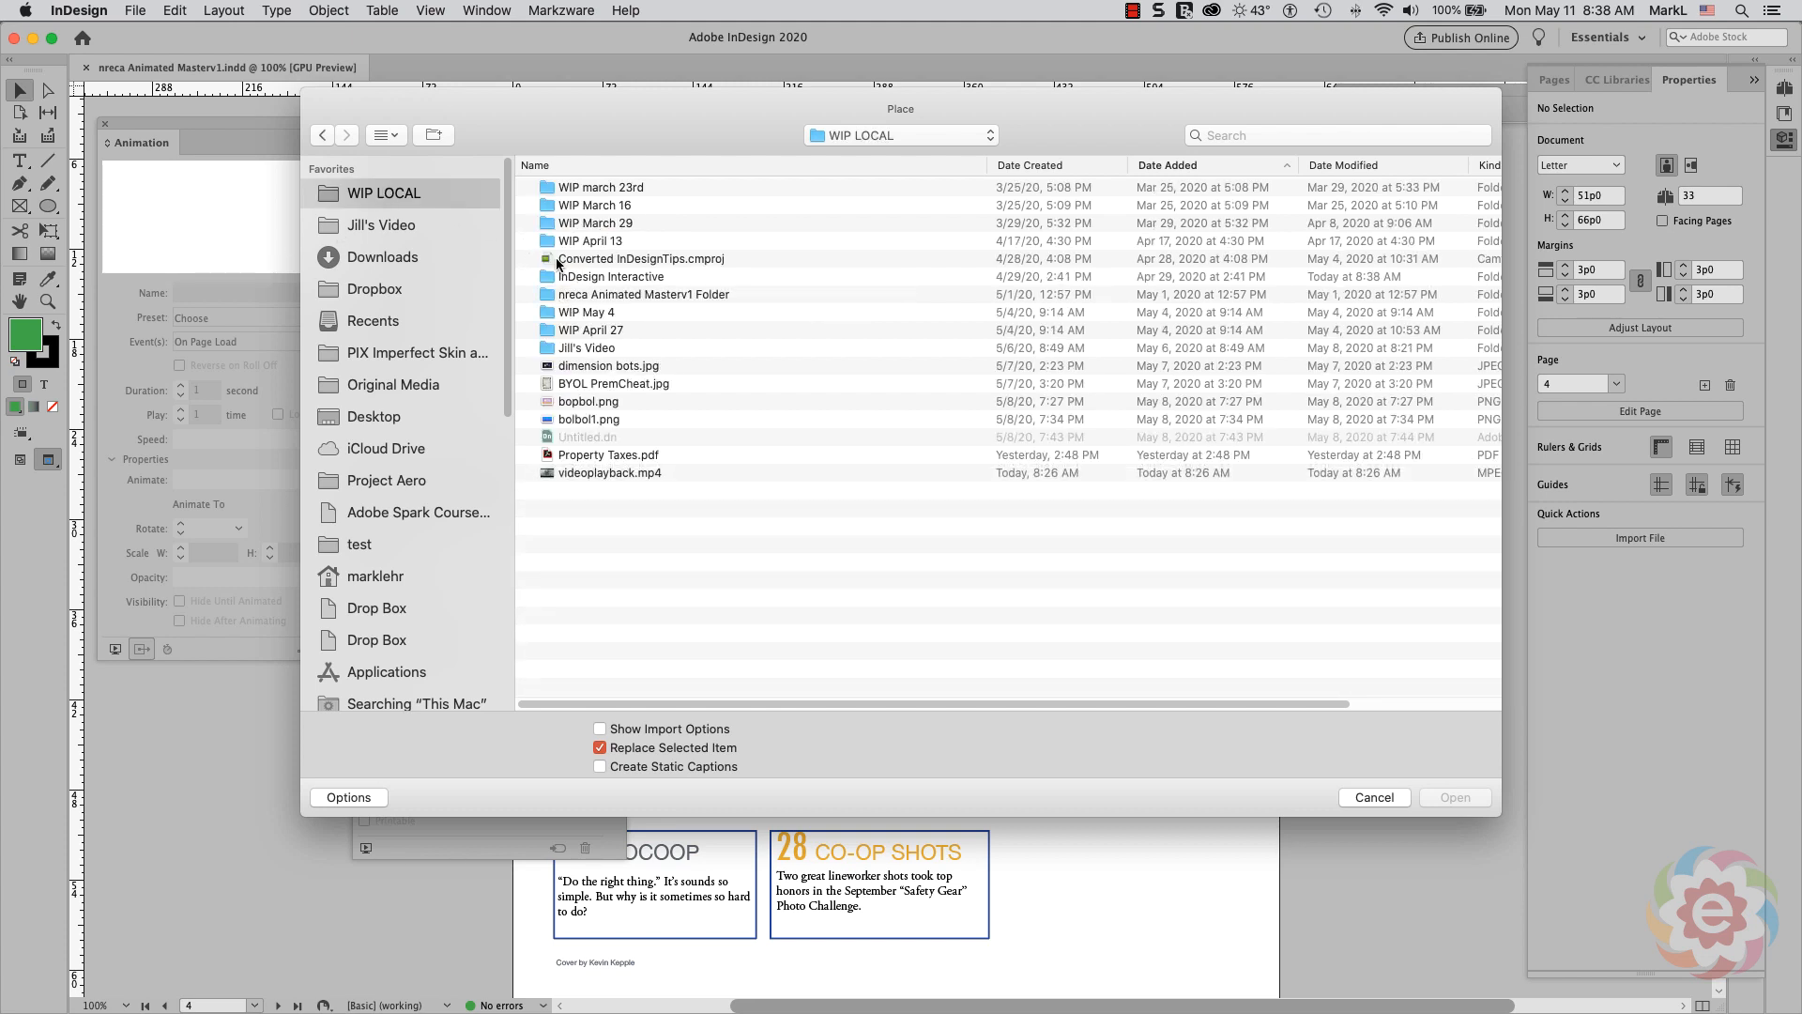
{"action": "double_click", "coordinate": [546, 279]}
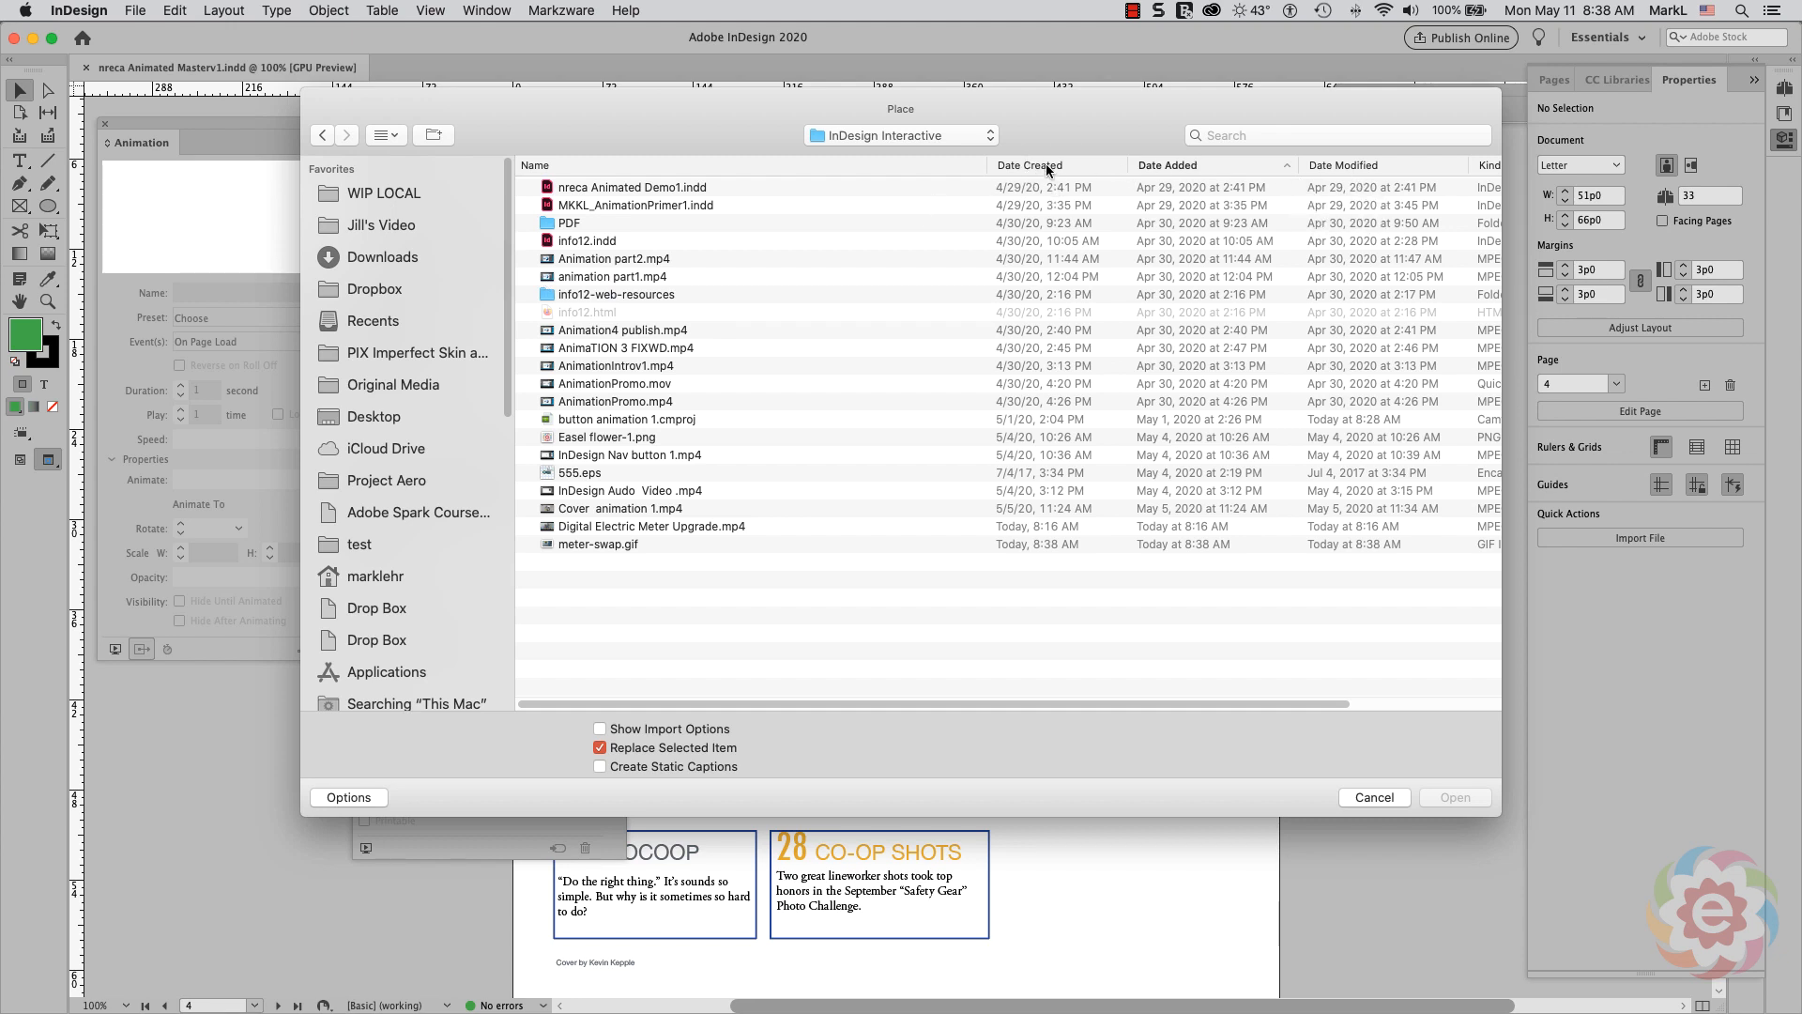
{"action": "left_click", "coordinate": [1186, 164]}
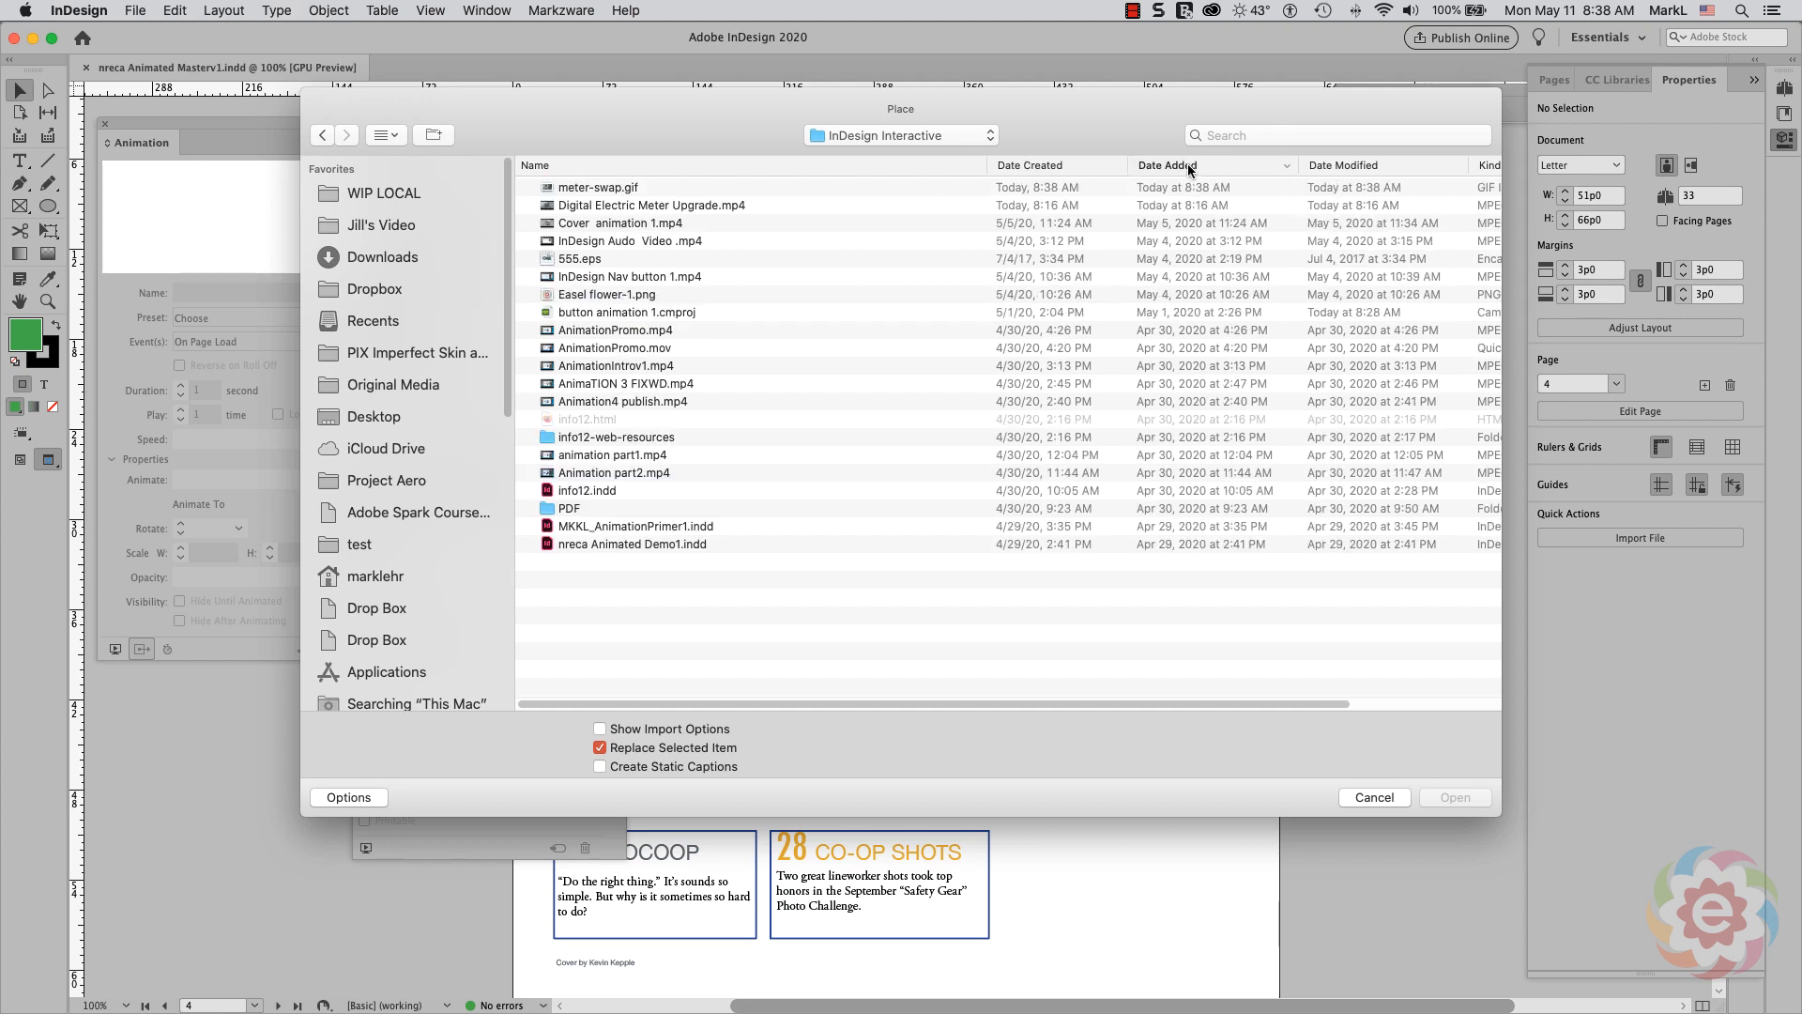
{"action": "double_click", "coordinate": [597, 188]}
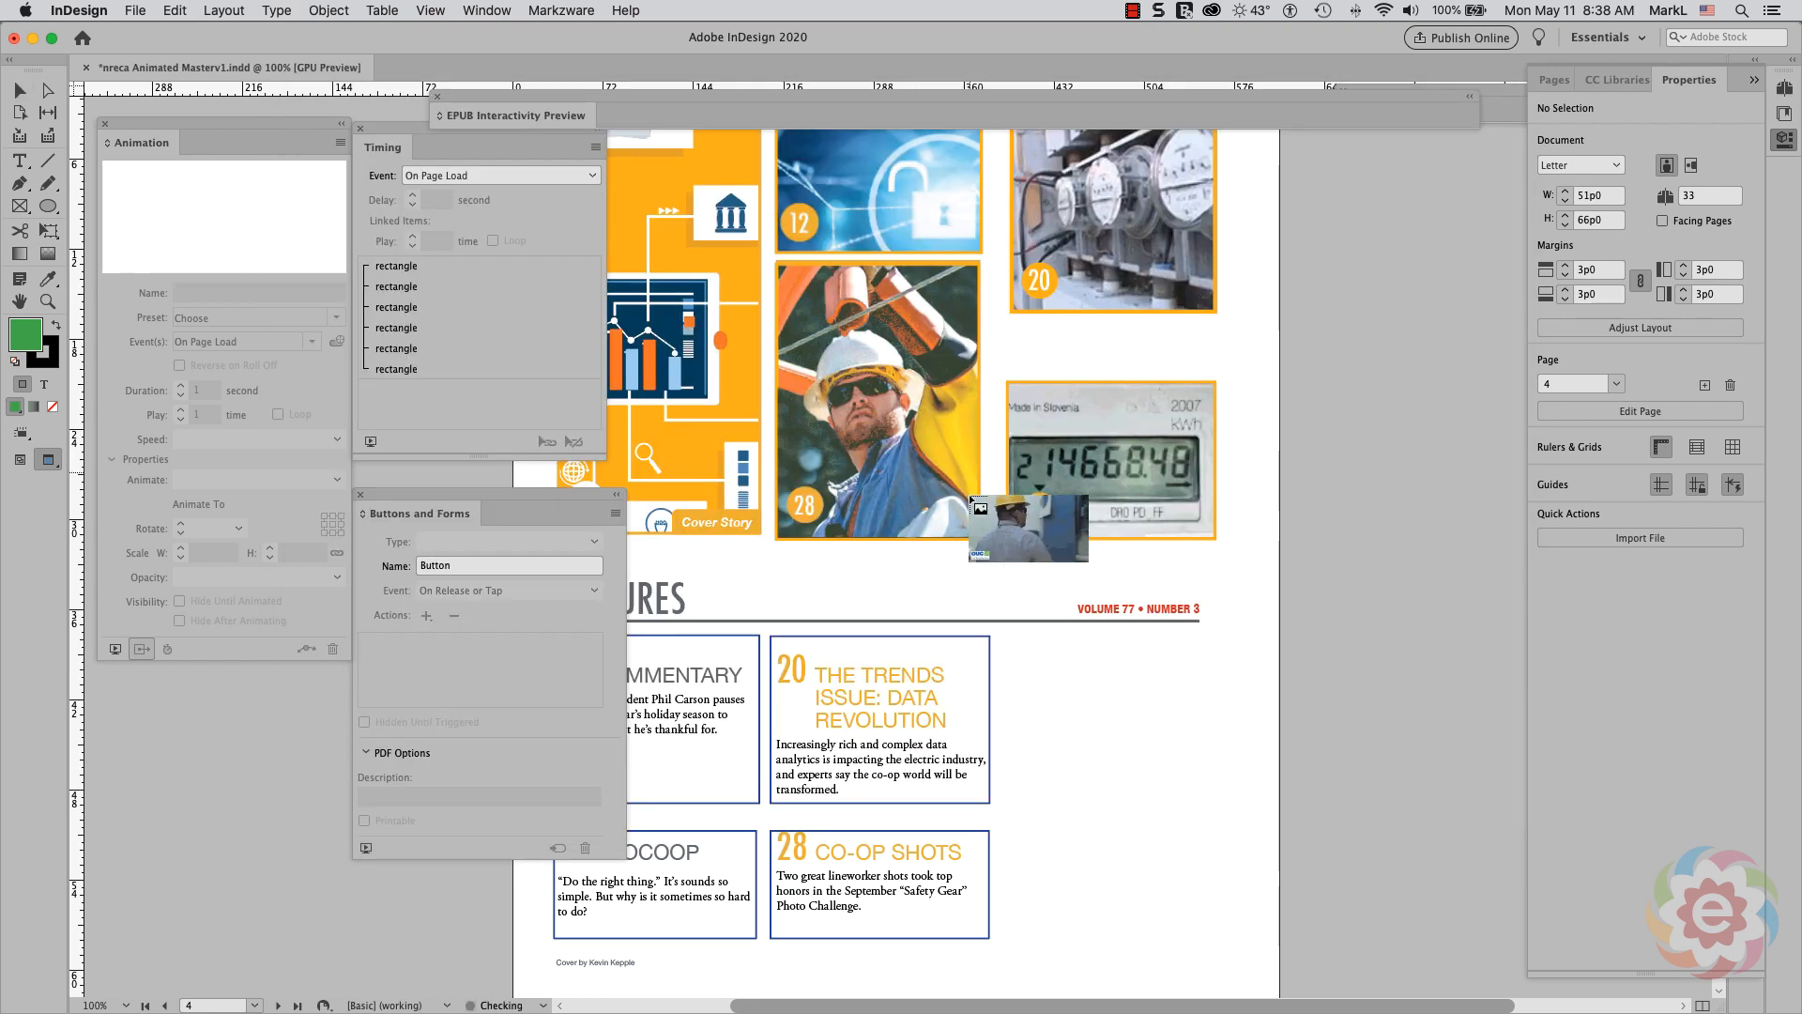
{"action": "left_click_drag", "start_coordinate": [1019, 670], "coordinate": [1133, 811]}
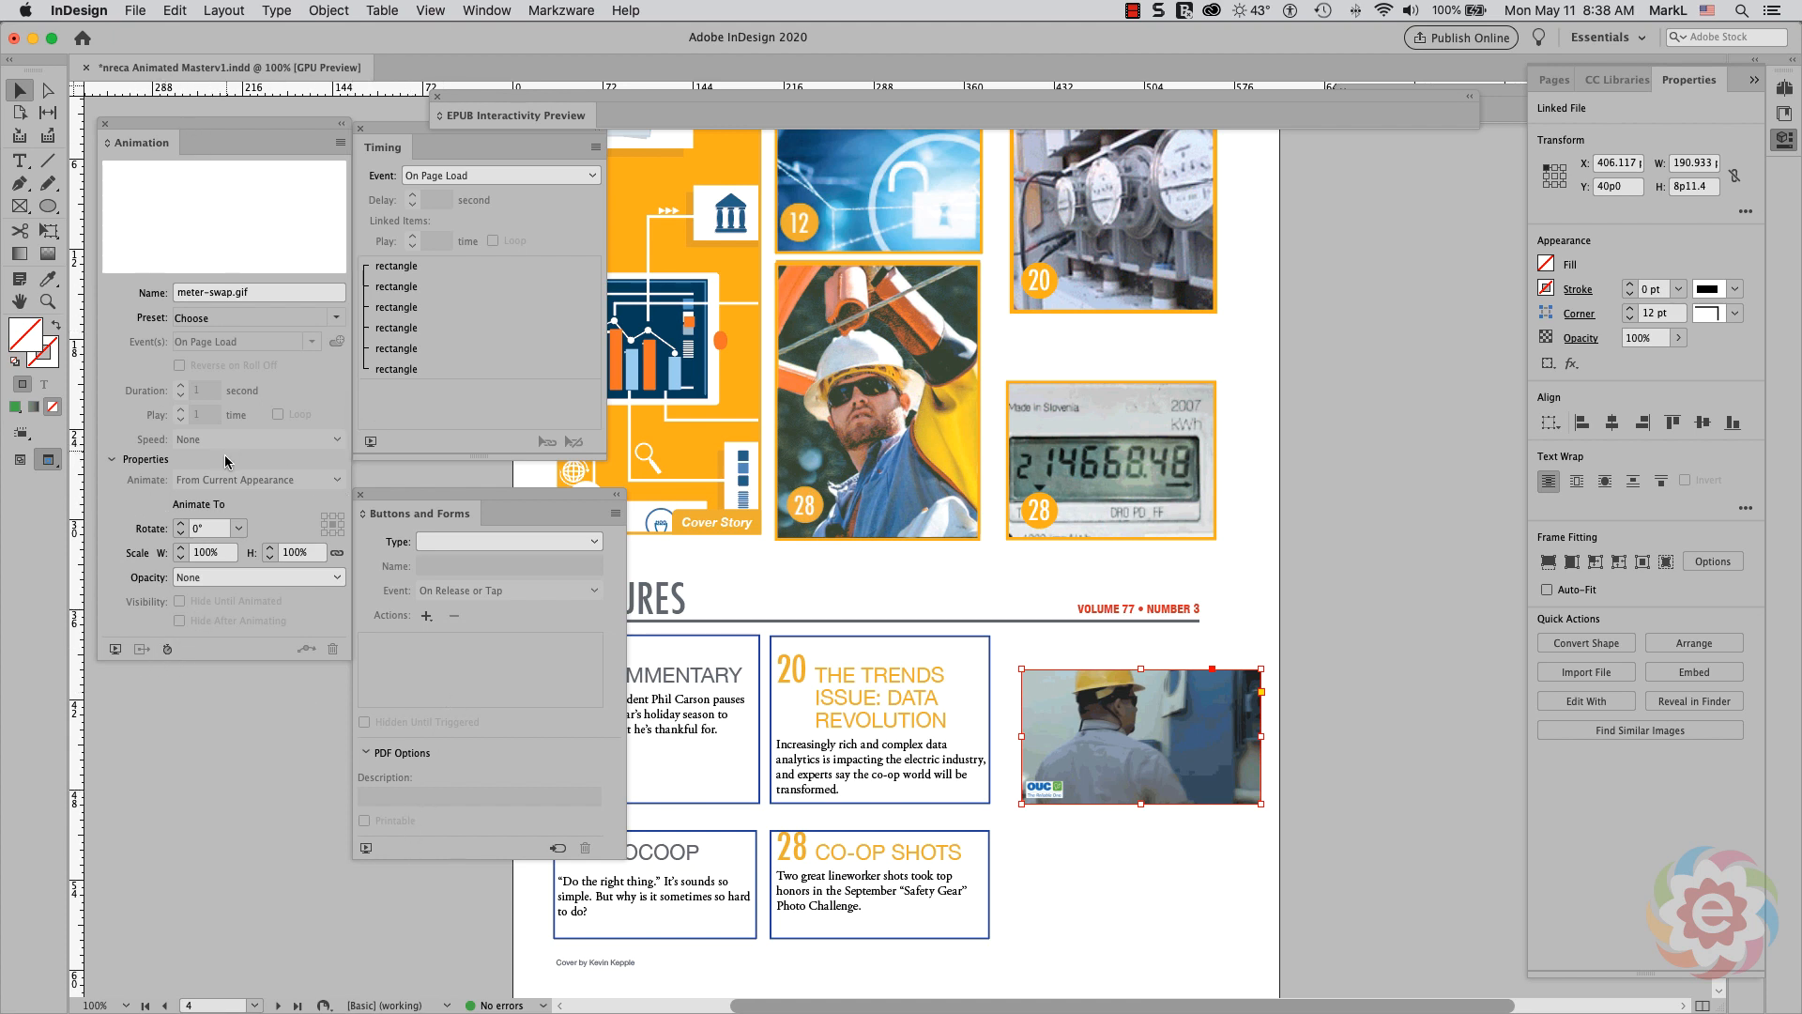
- Replay the EPUB interactivity preview of page 4 to check the placed GIF, and shrink the preview
{"action": "left_click", "coordinate": [115, 649]}
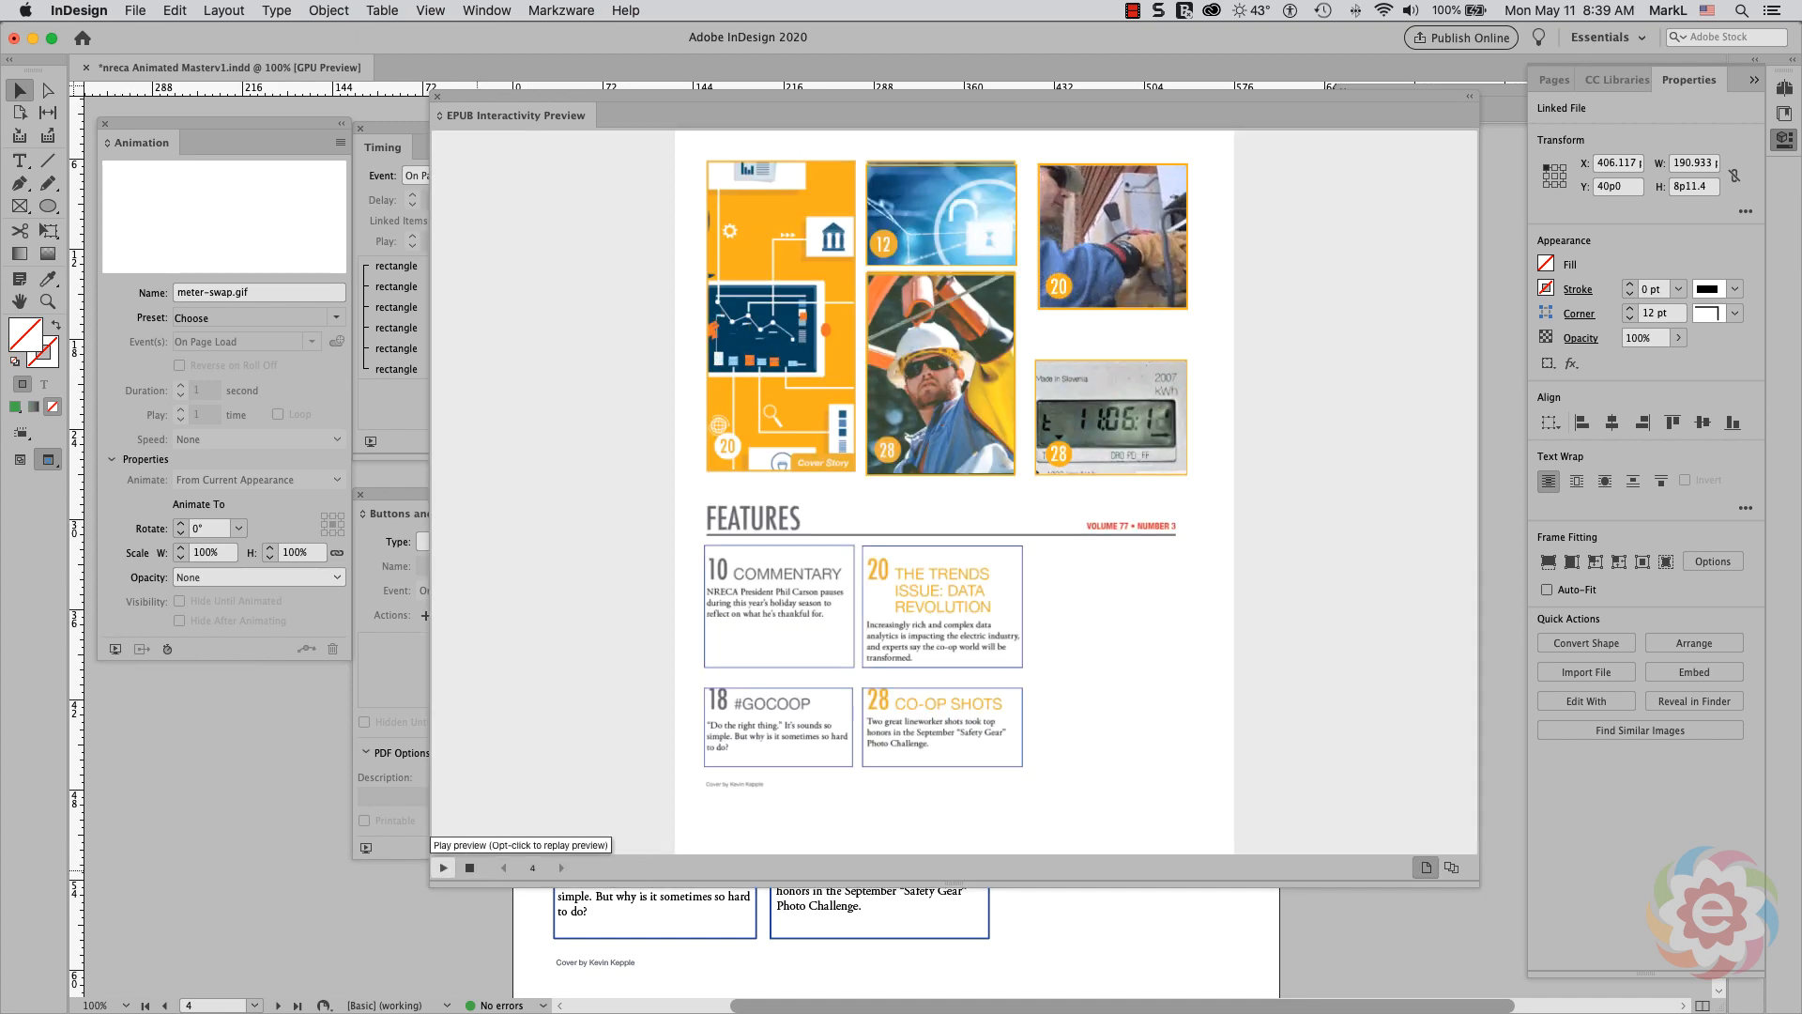
{"action": "left_click", "coordinate": [466, 872]}
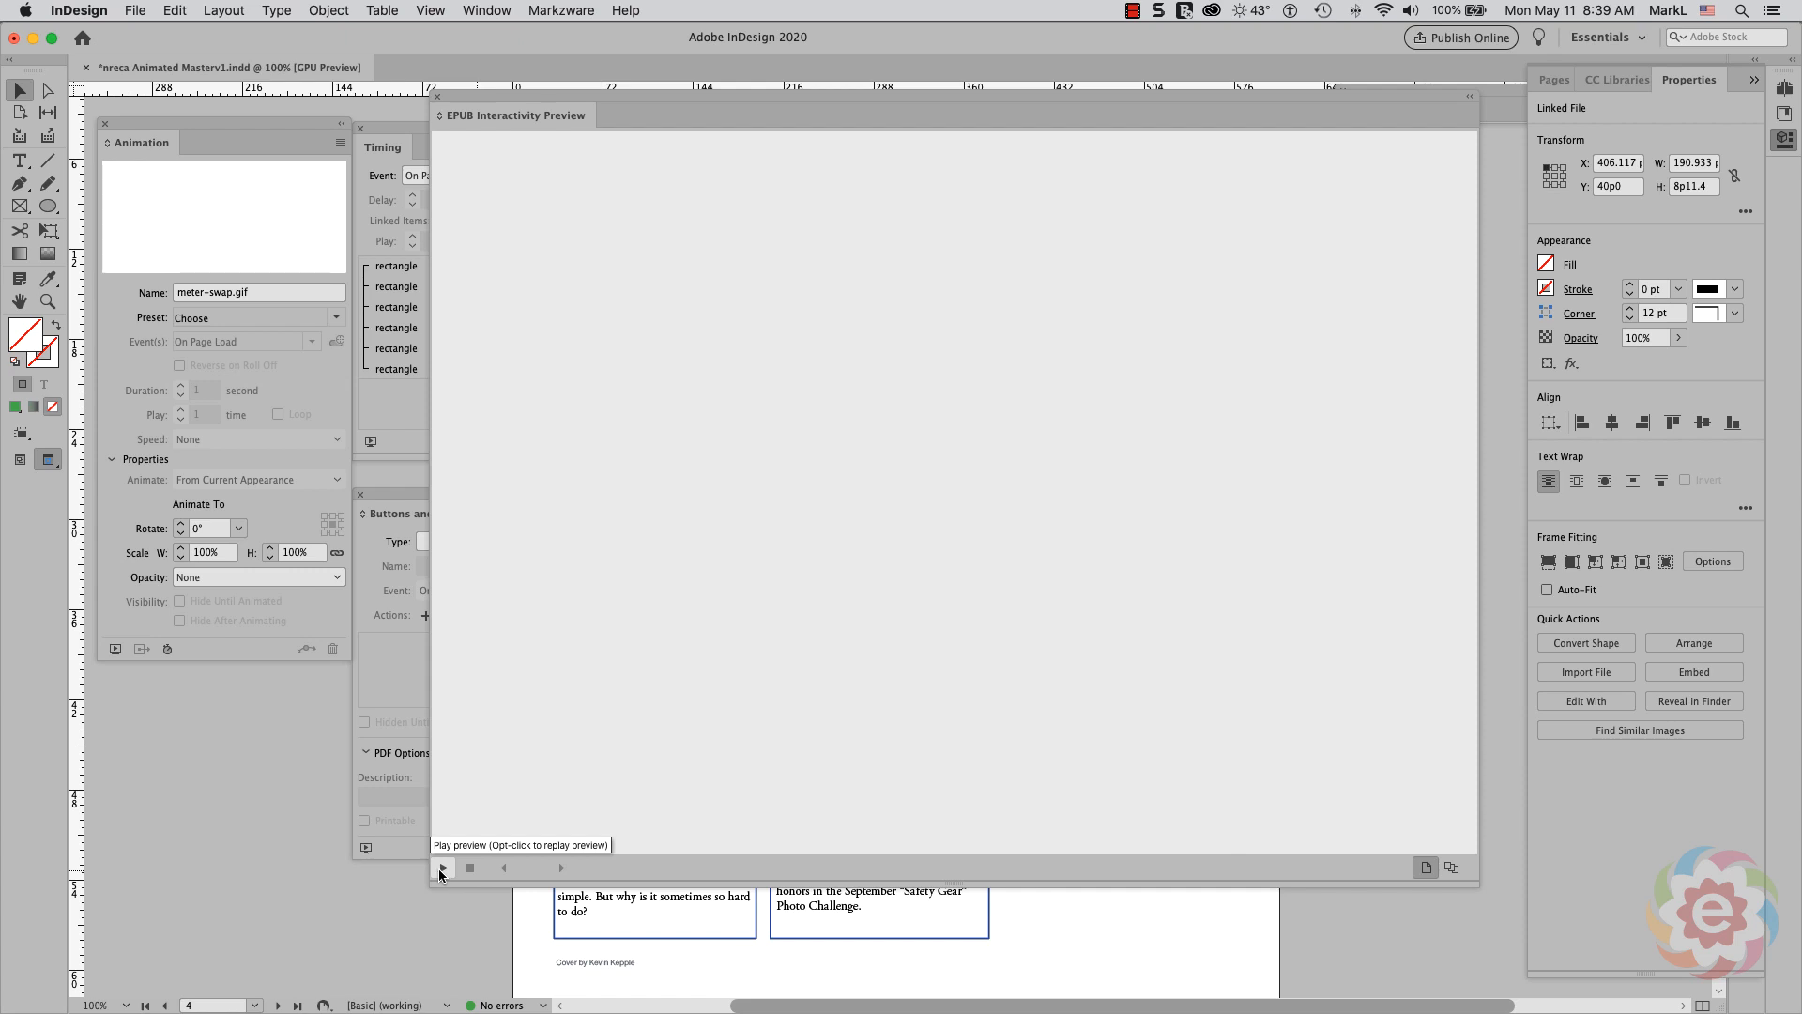
{"action": "left_click", "coordinate": [442, 869]}
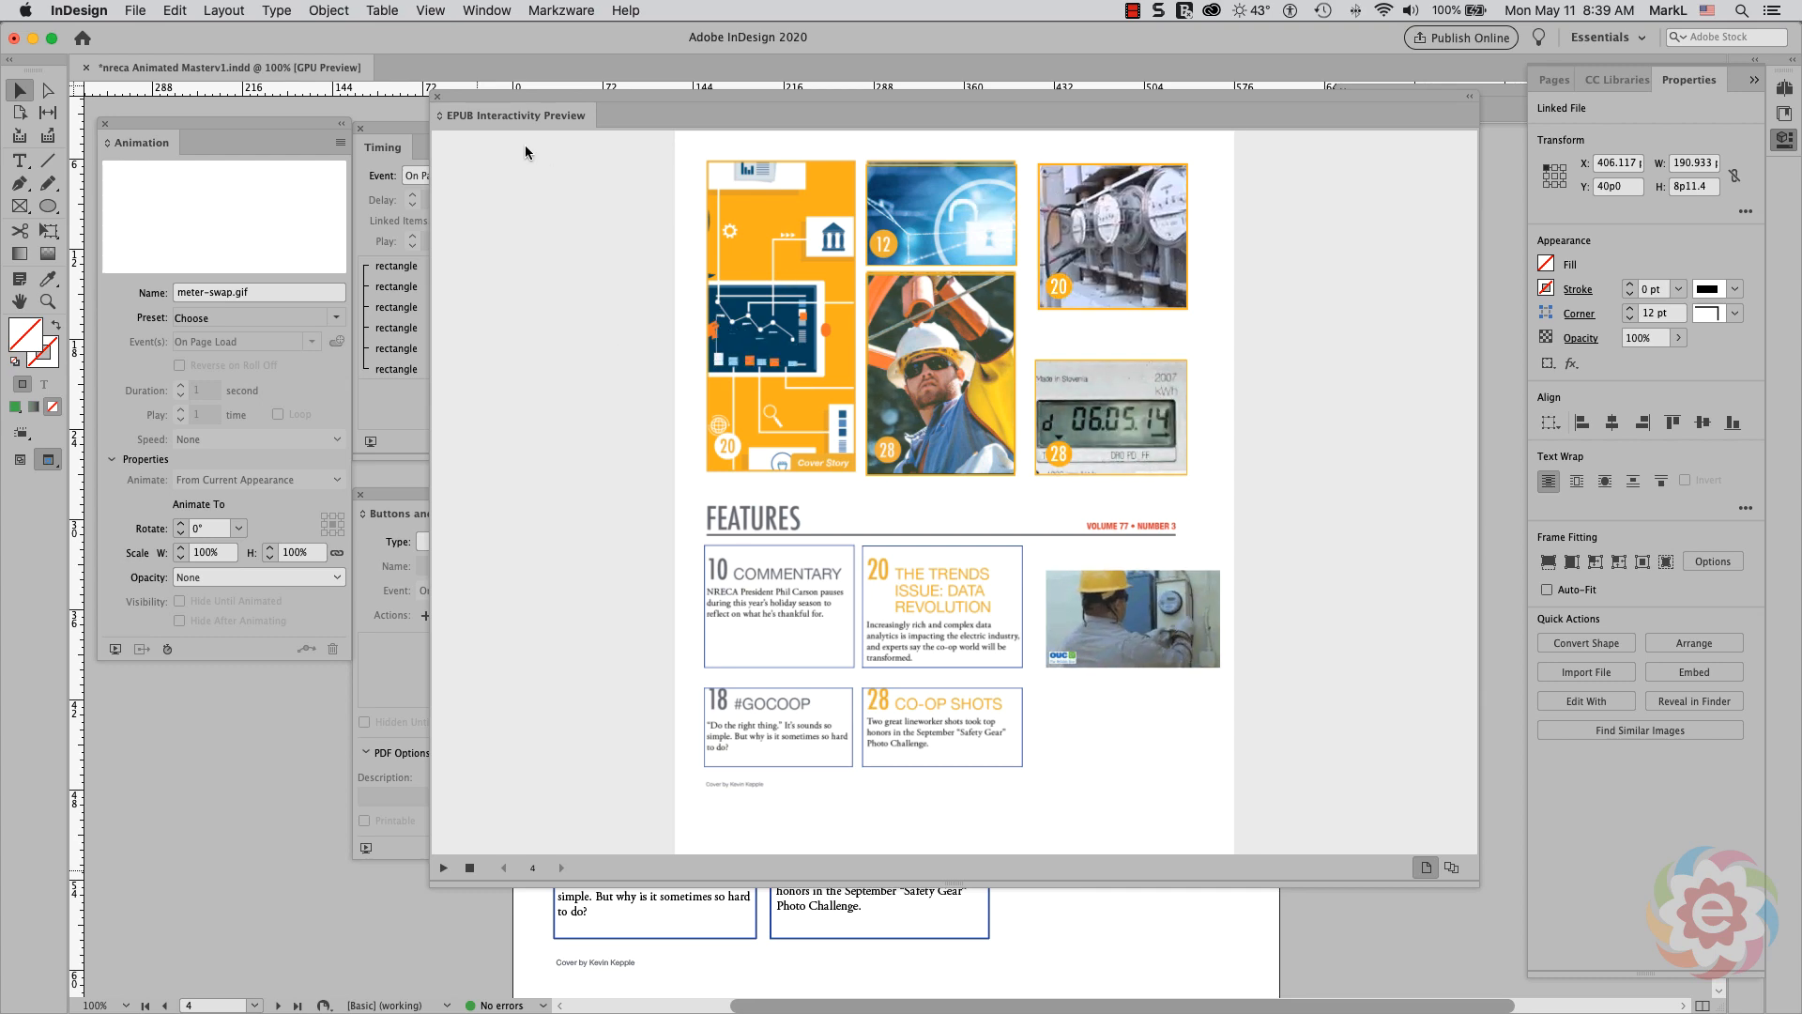
{"action": "left_click", "coordinate": [441, 116]}
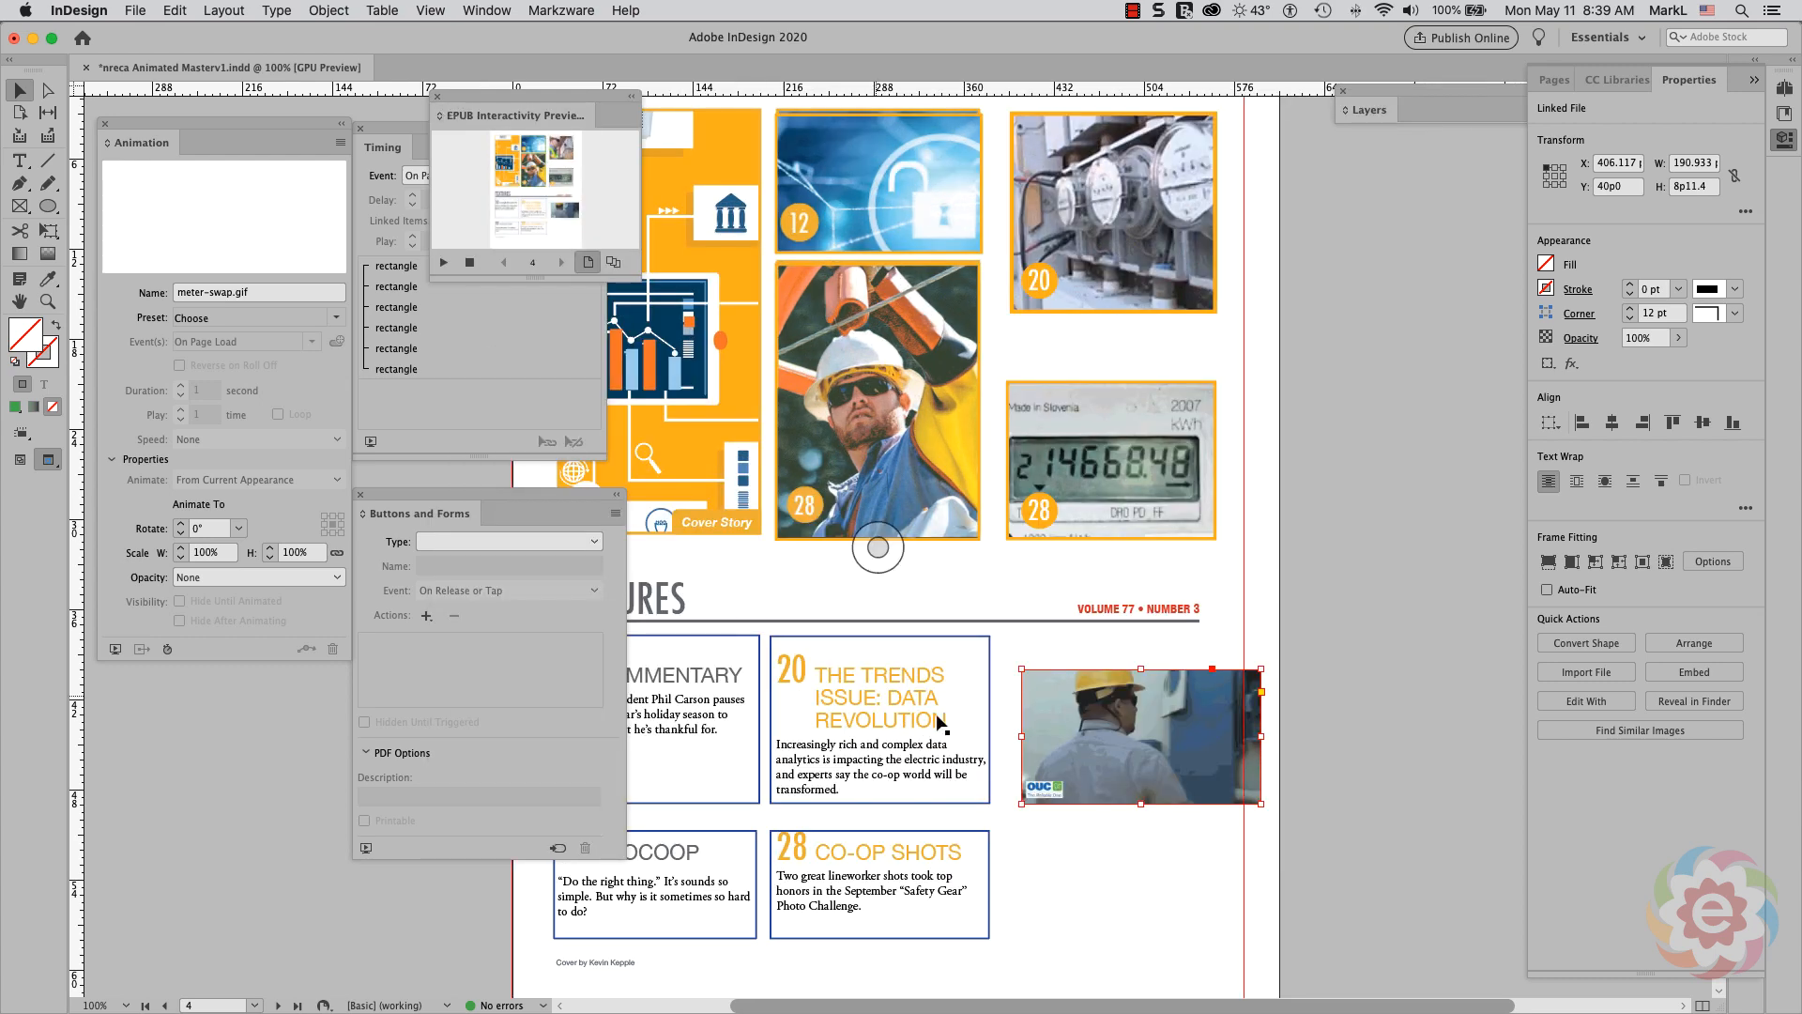
- Inspect the Trends Issue button's action settings, with the preview and Timing panels collapsed and the Buttons and Forms panel moved off the page
{"action": "left_click", "coordinate": [974, 801]}
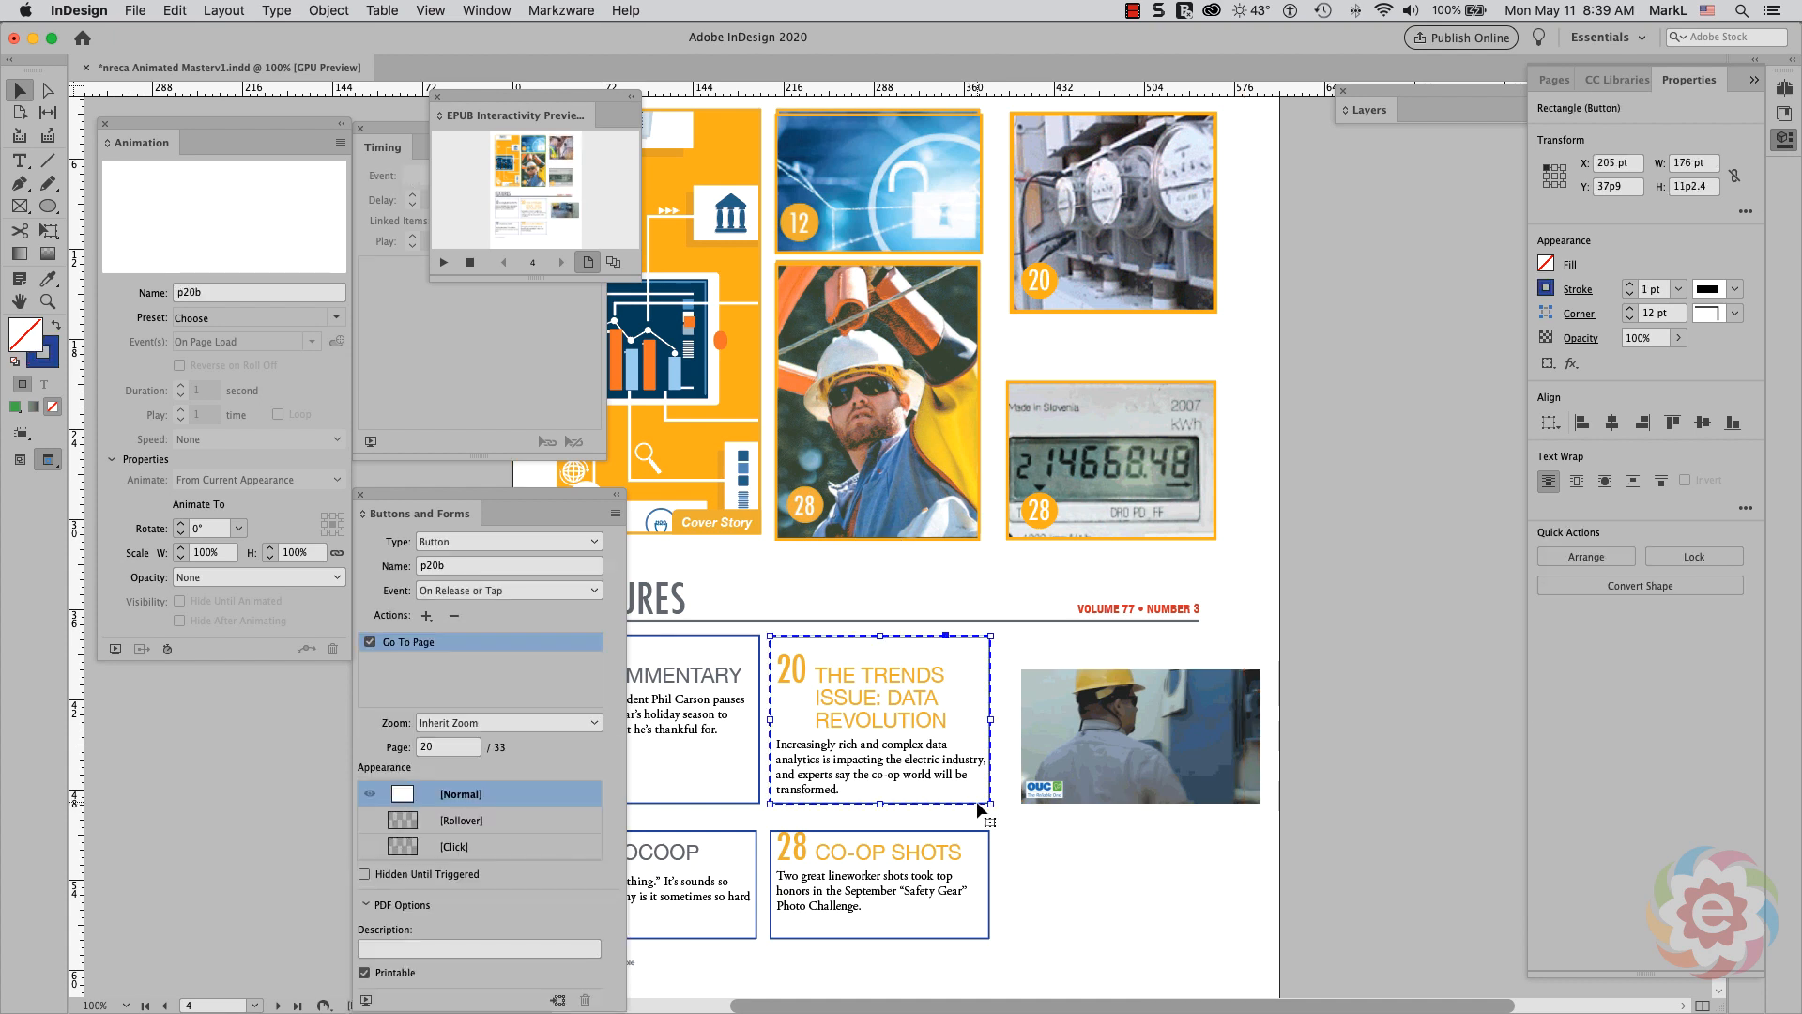
{"action": "double_click", "coordinate": [540, 112]}
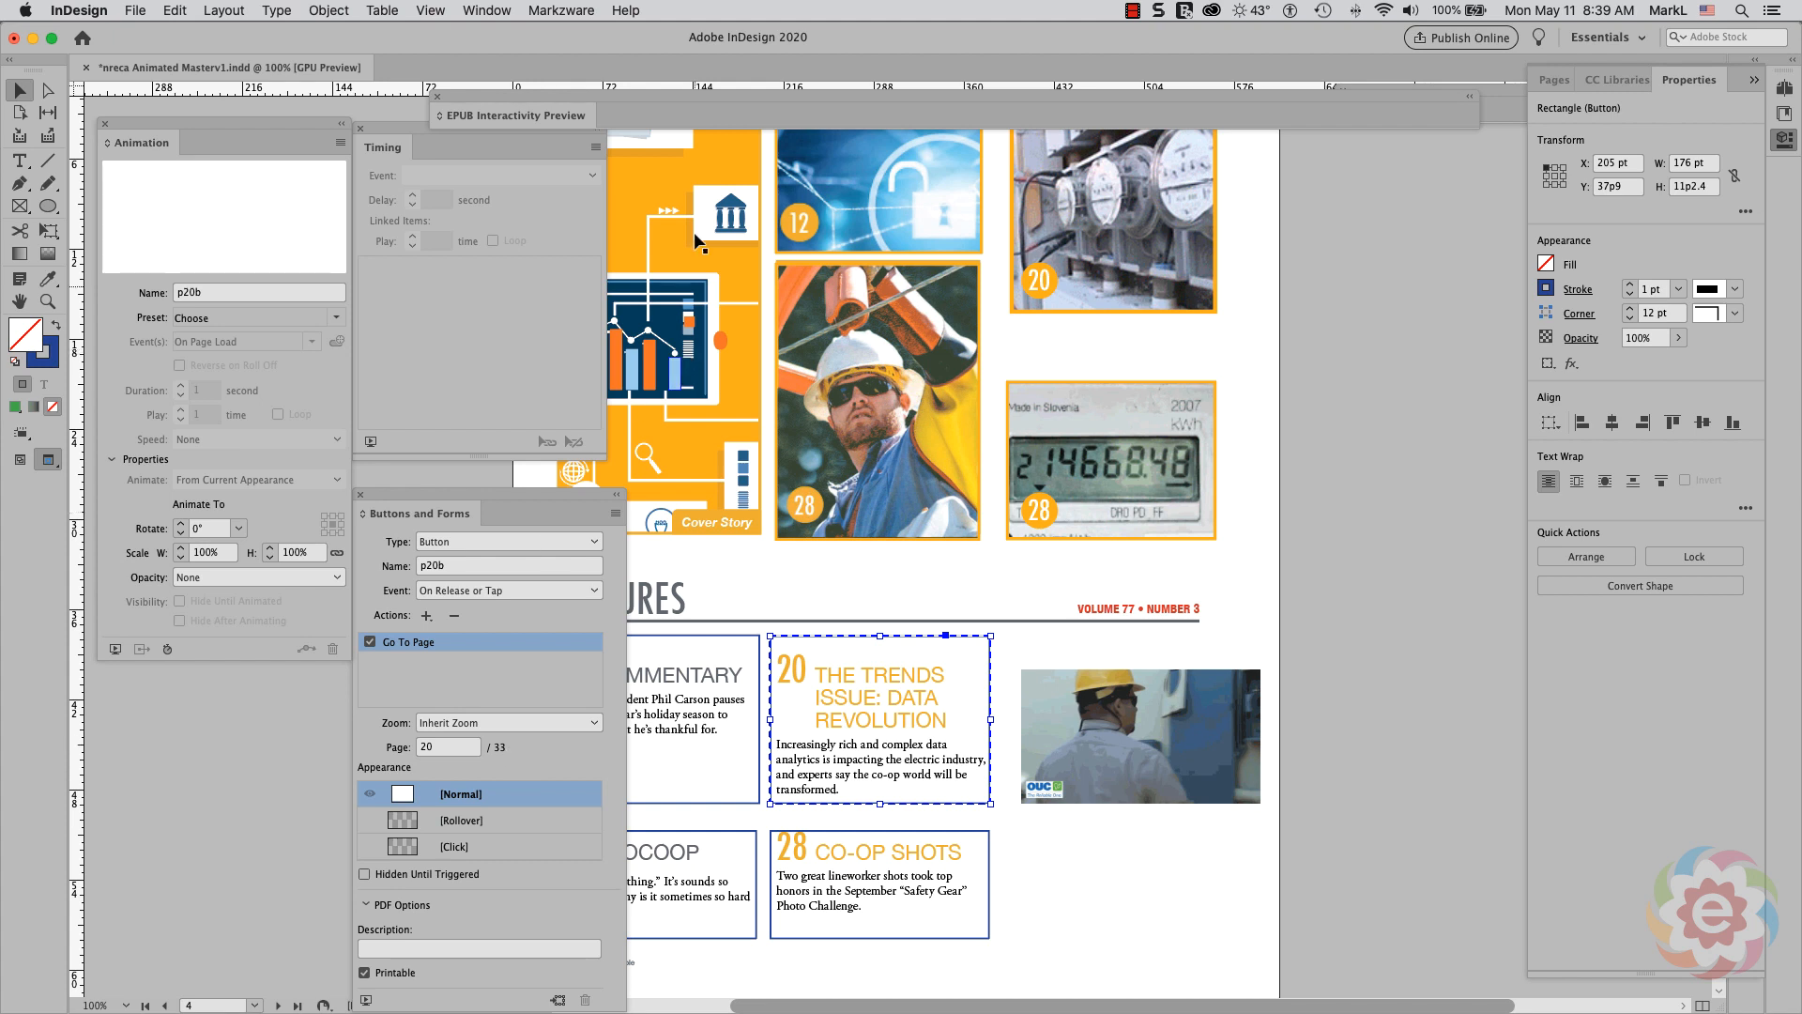
{"action": "double_click", "coordinate": [385, 149]}
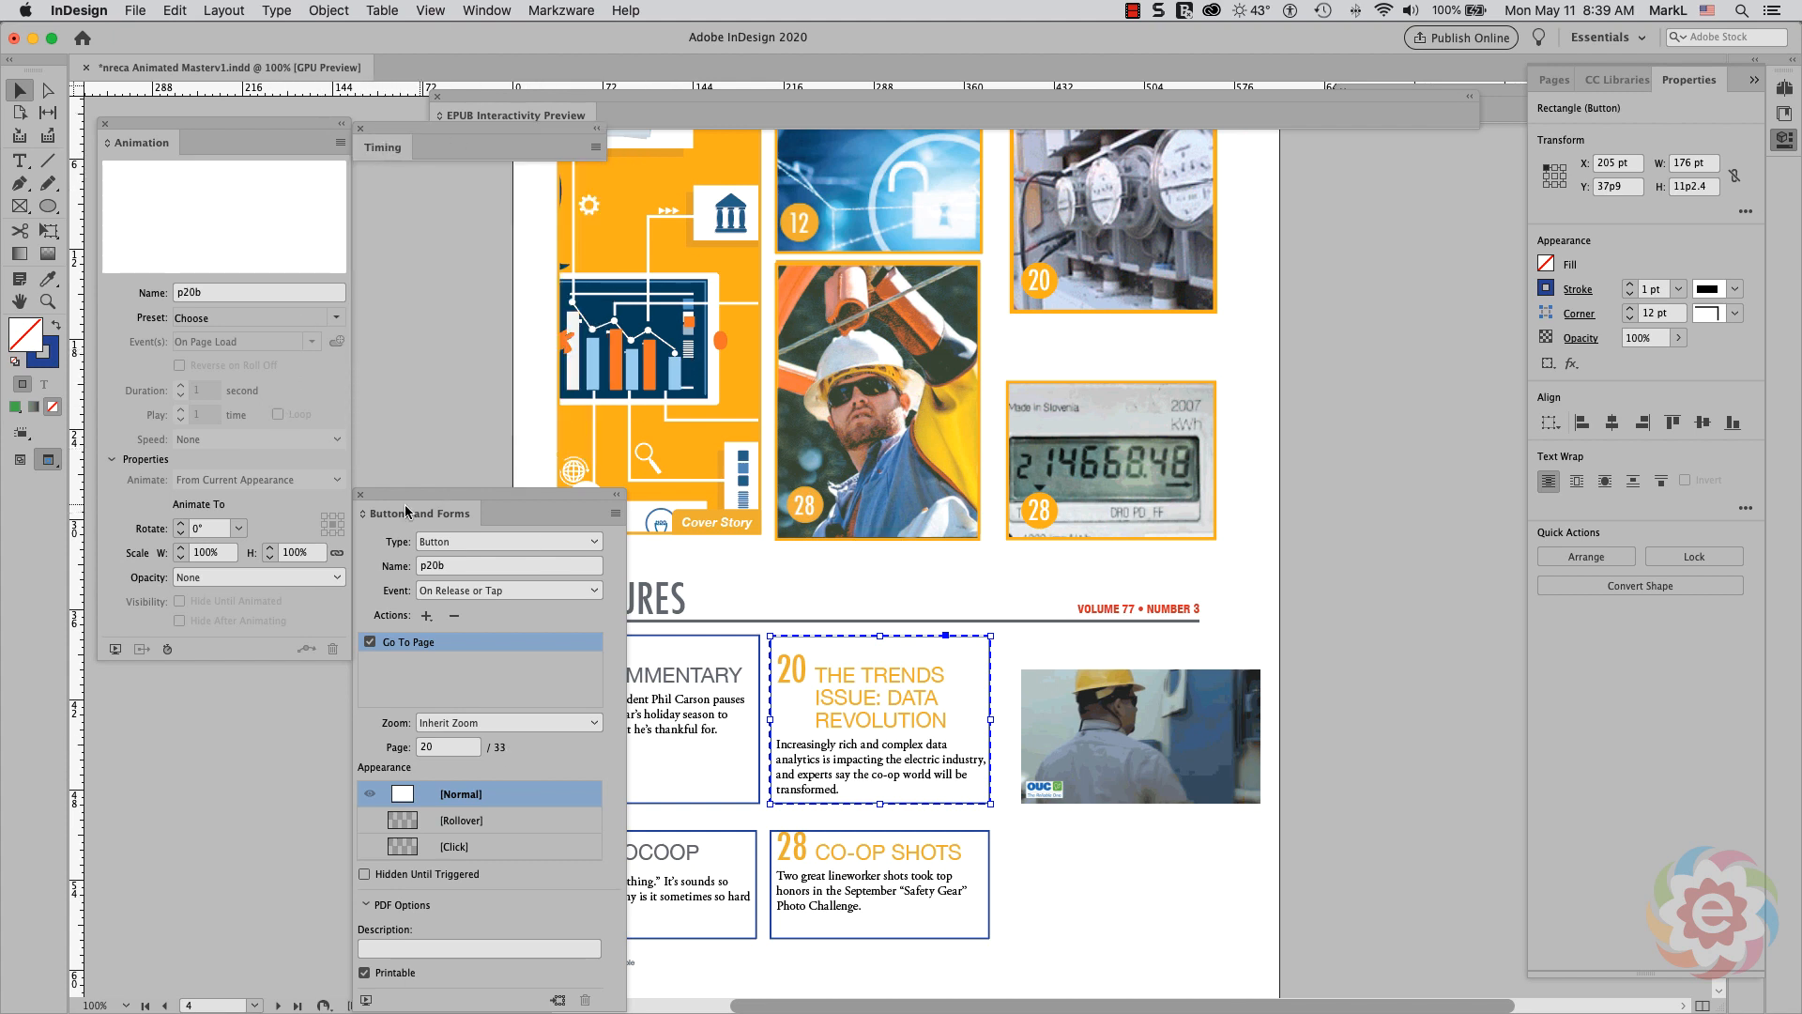
{"action": "left_click_drag", "start_coordinate": [409, 498], "coordinate": [260, 489]}
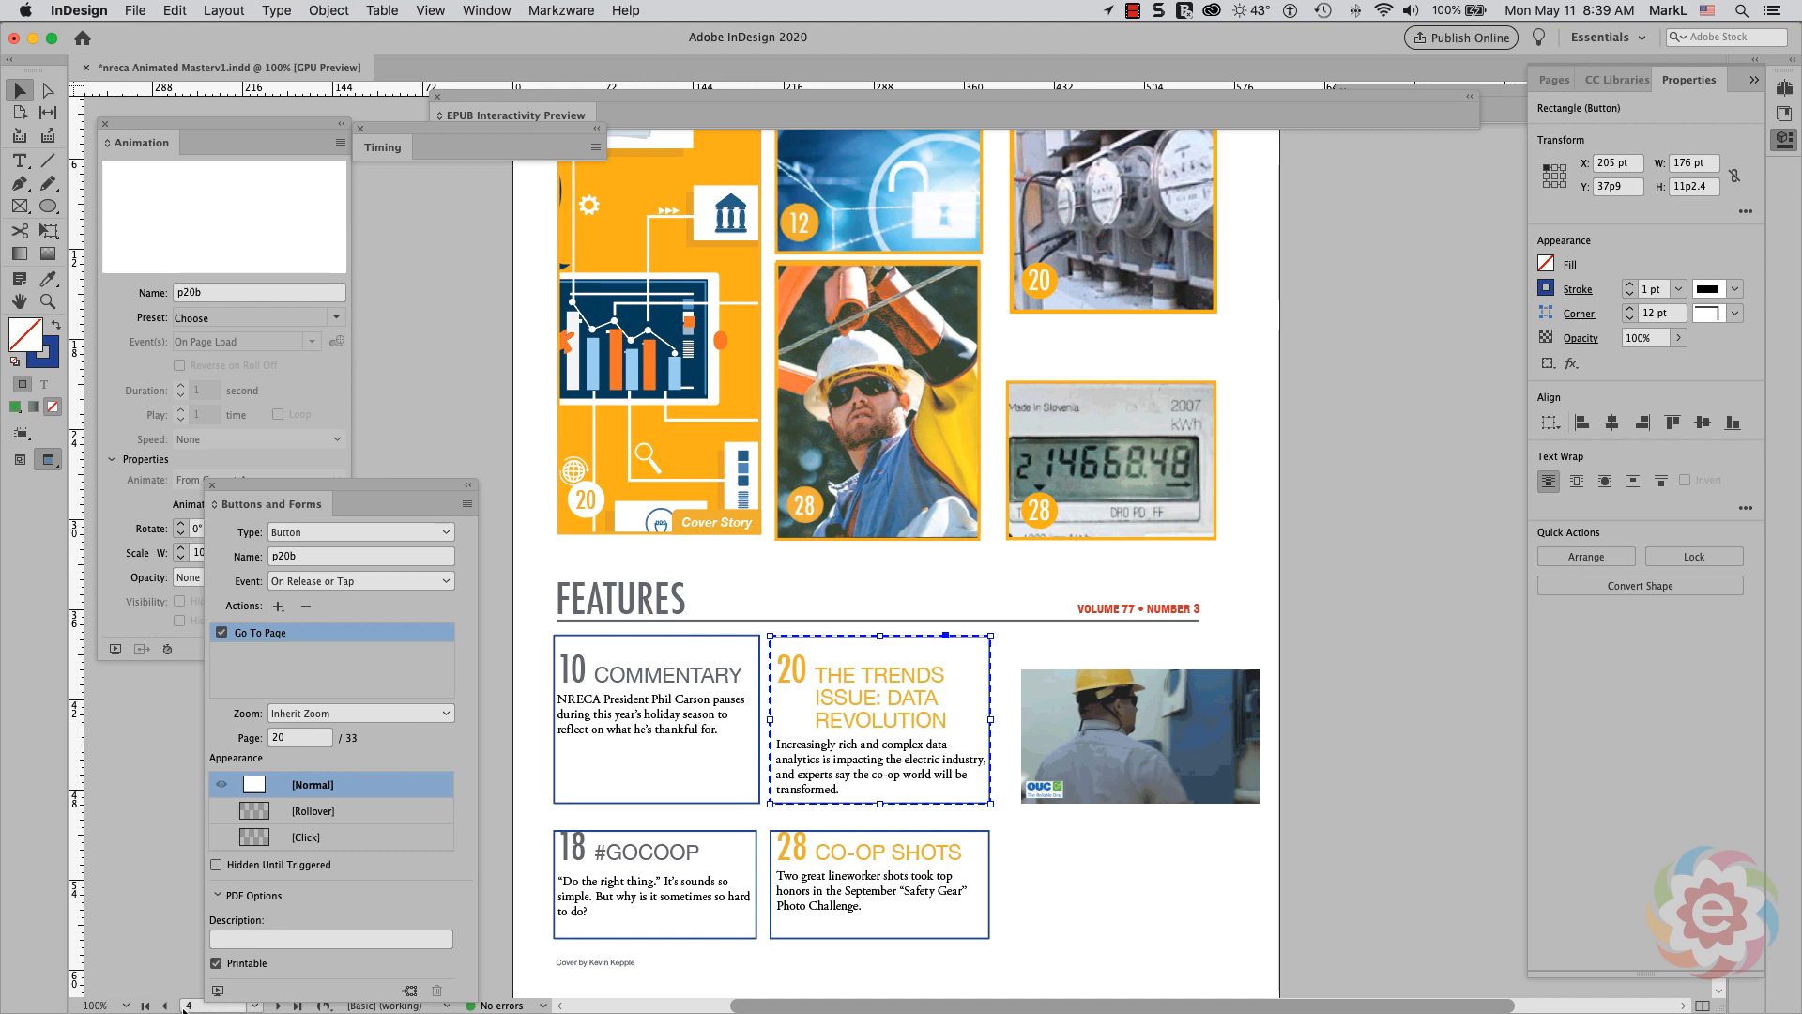
- Go to page 2, fit the whole page in view, and examine the animation settings of the vertical portrait strips
{"action": "left_click", "coordinate": [167, 1005]}
{"action": "left_click", "coordinate": [167, 1005]}
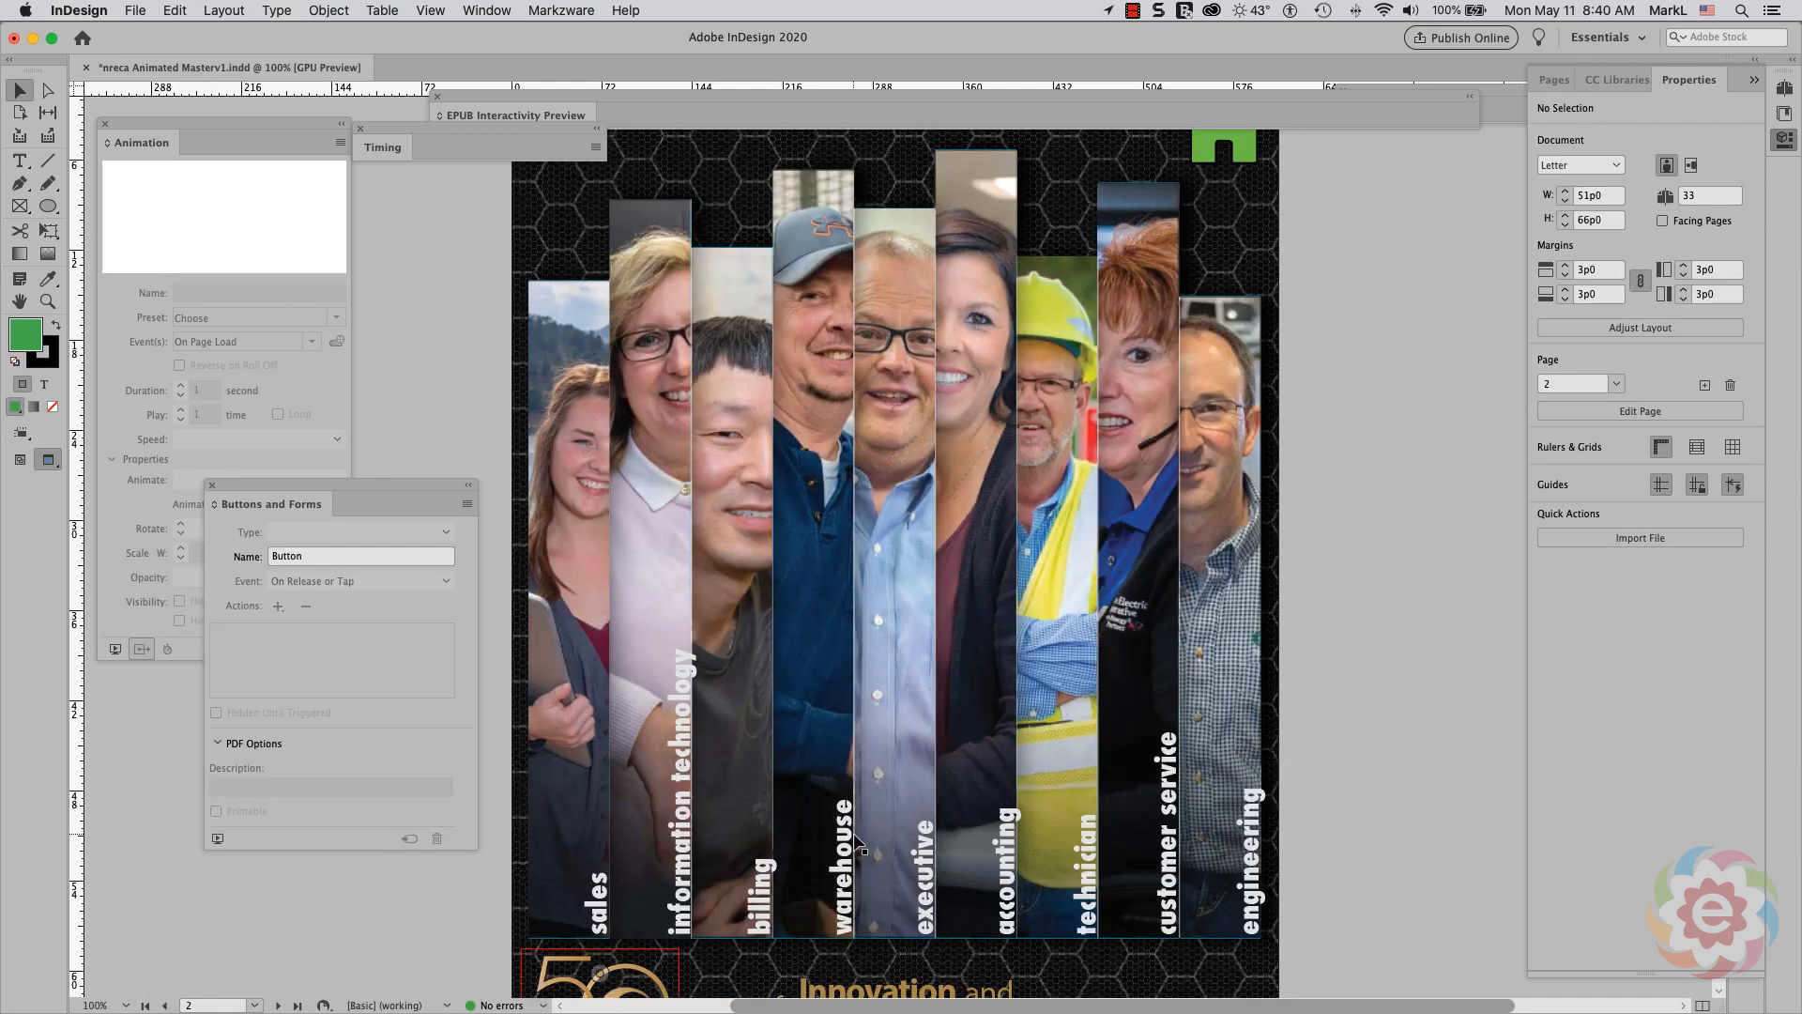
{"action": "scroll", "coordinate": [857, 842], "scroll_direction": "down", "scroll_amount": 1}
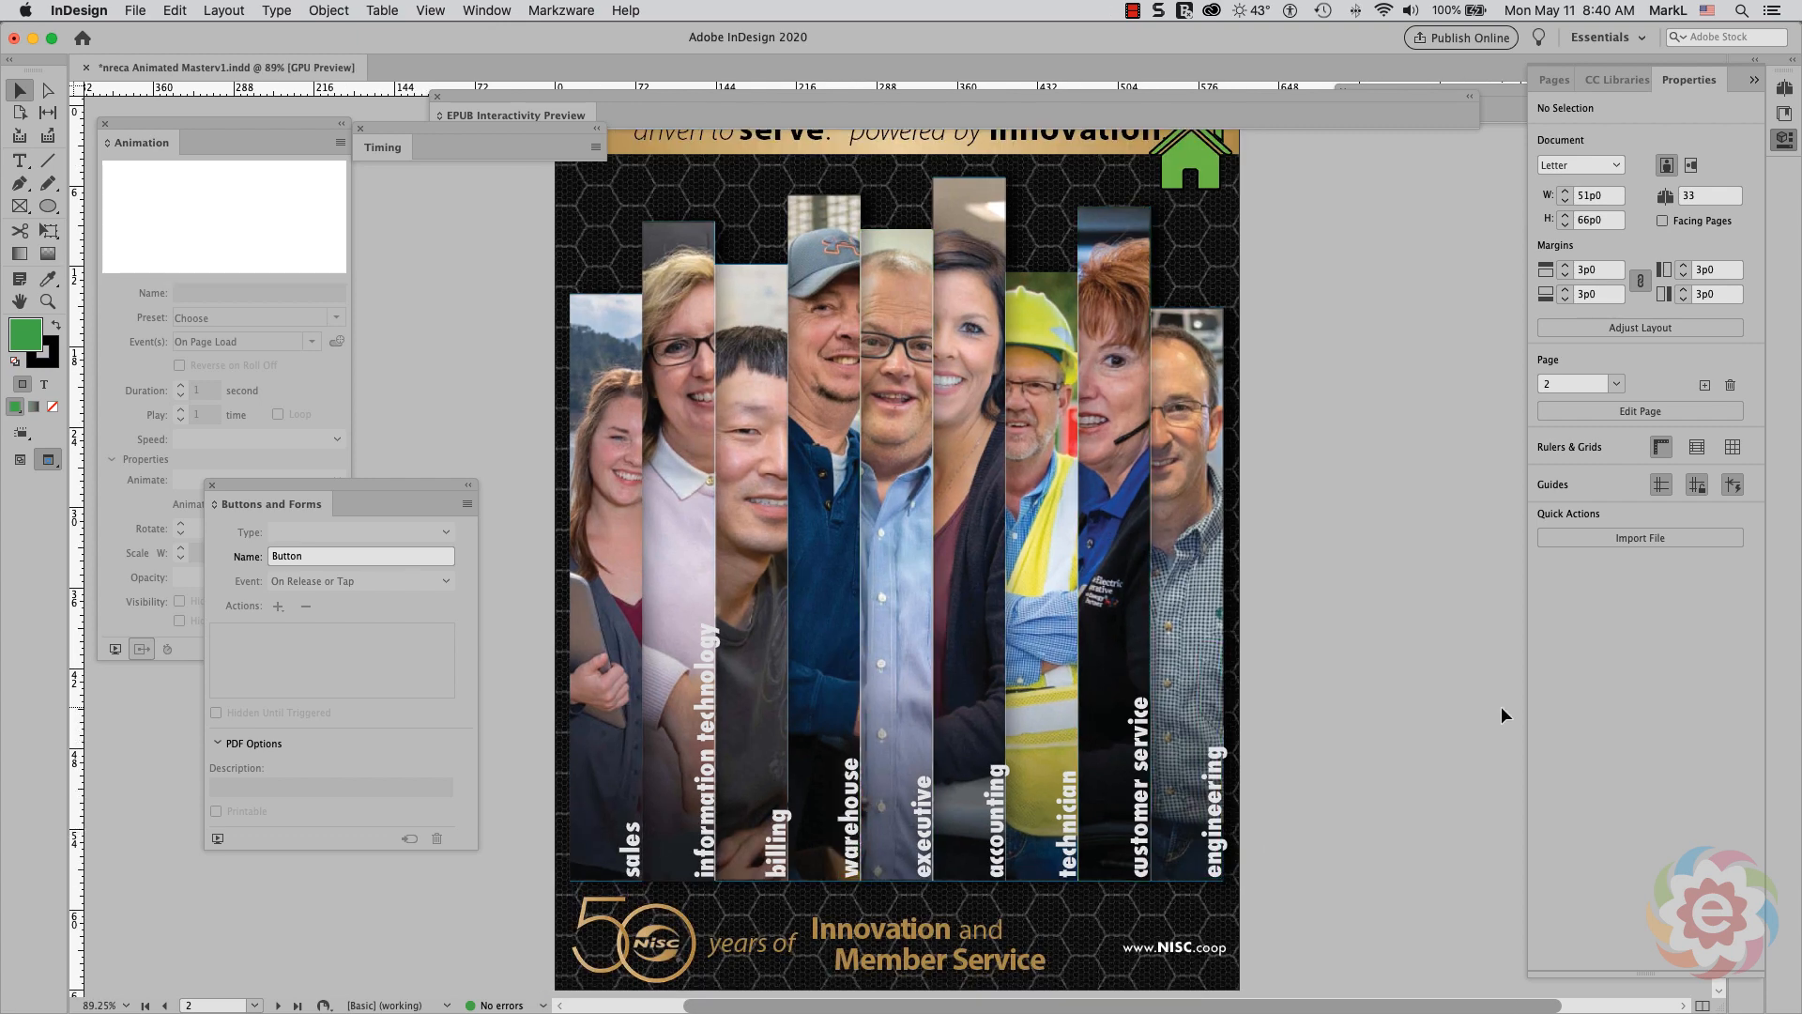
{"action": "key", "text": "super+minus"}
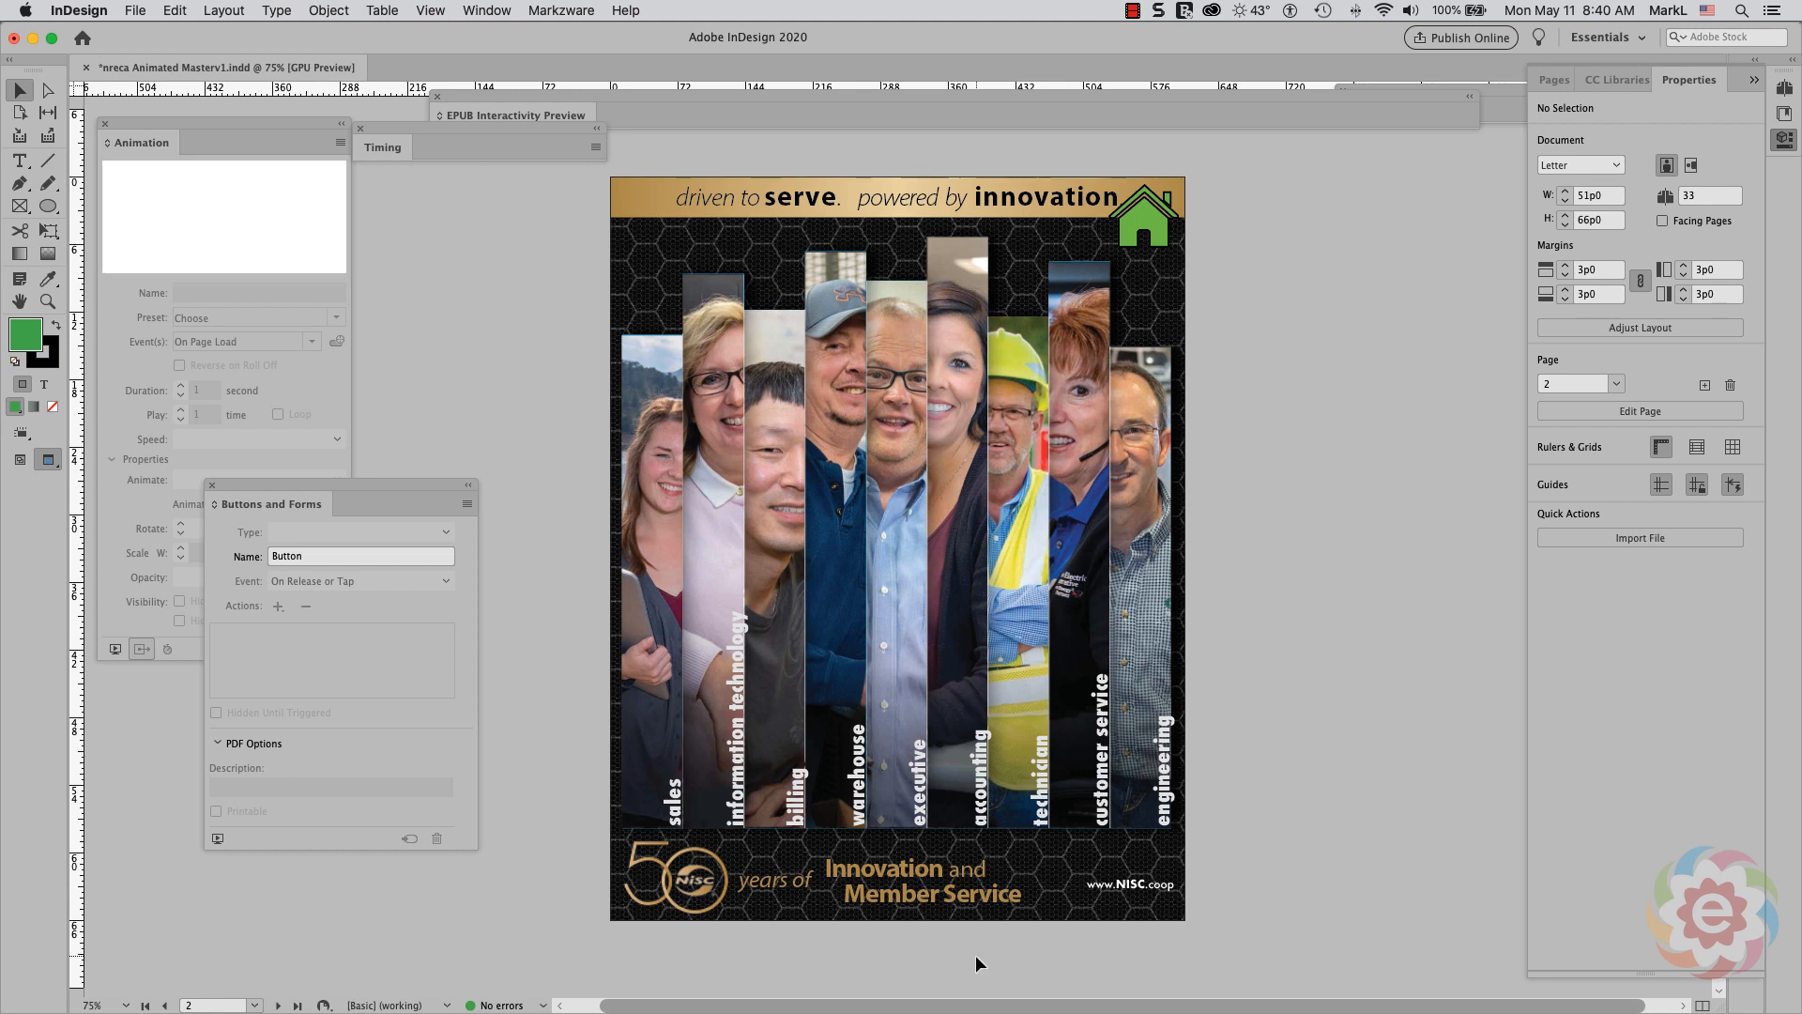
{"action": "left_click", "coordinate": [657, 730]}
{"action": "left_click", "coordinate": [699, 723]}
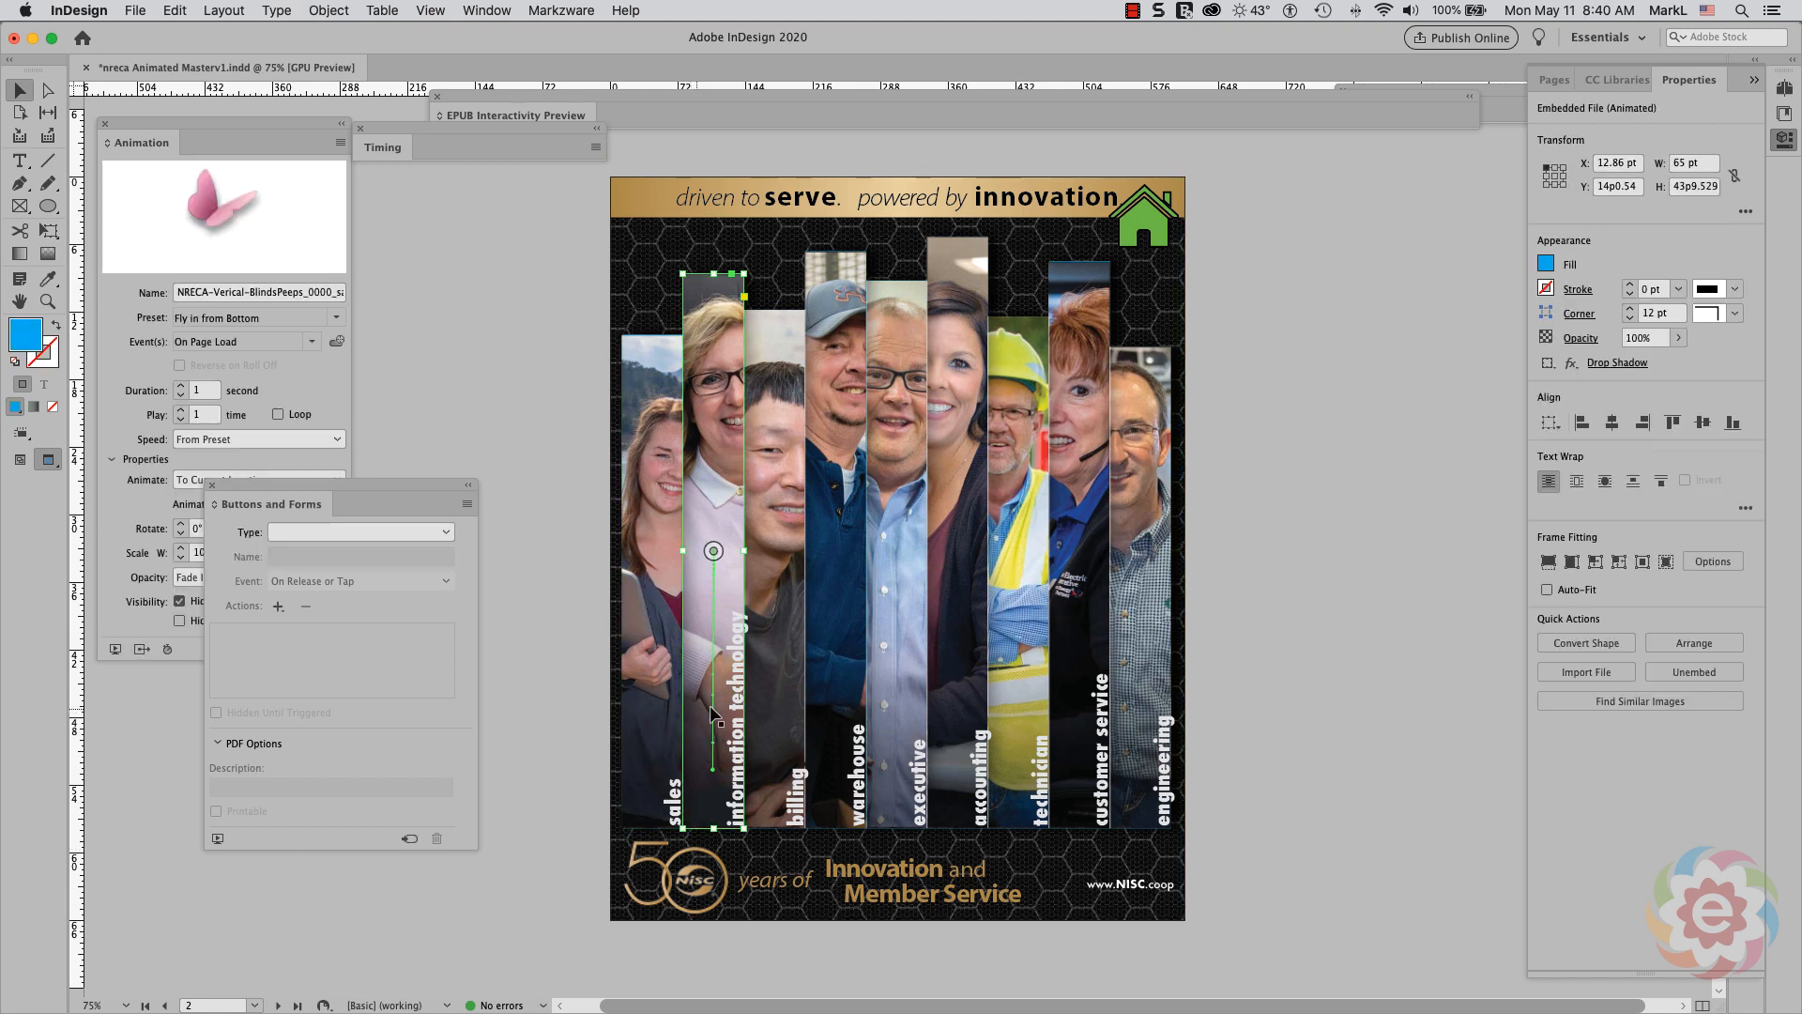
{"action": "left_click", "coordinate": [784, 713]}
{"action": "left_click", "coordinate": [838, 700]}
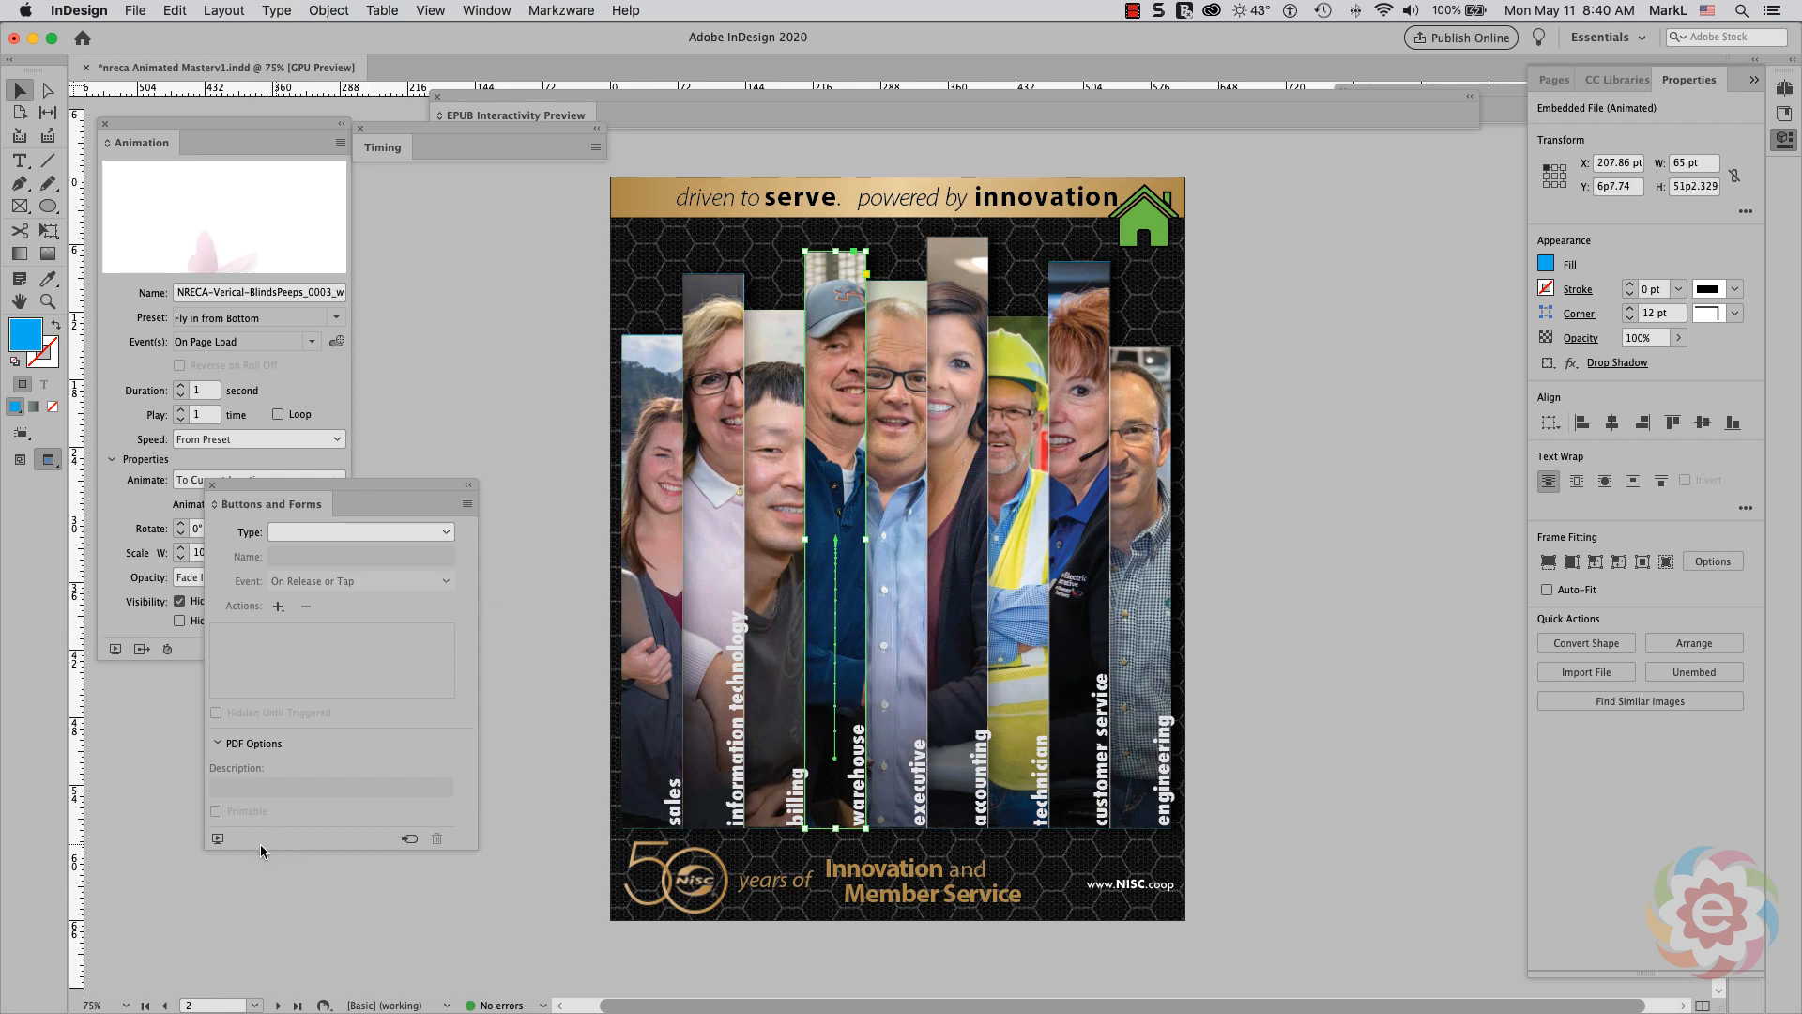
- Play the EPUB interactivity preview of page 2 to check the portrait strips' animation
{"action": "left_click", "coordinate": [217, 839]}
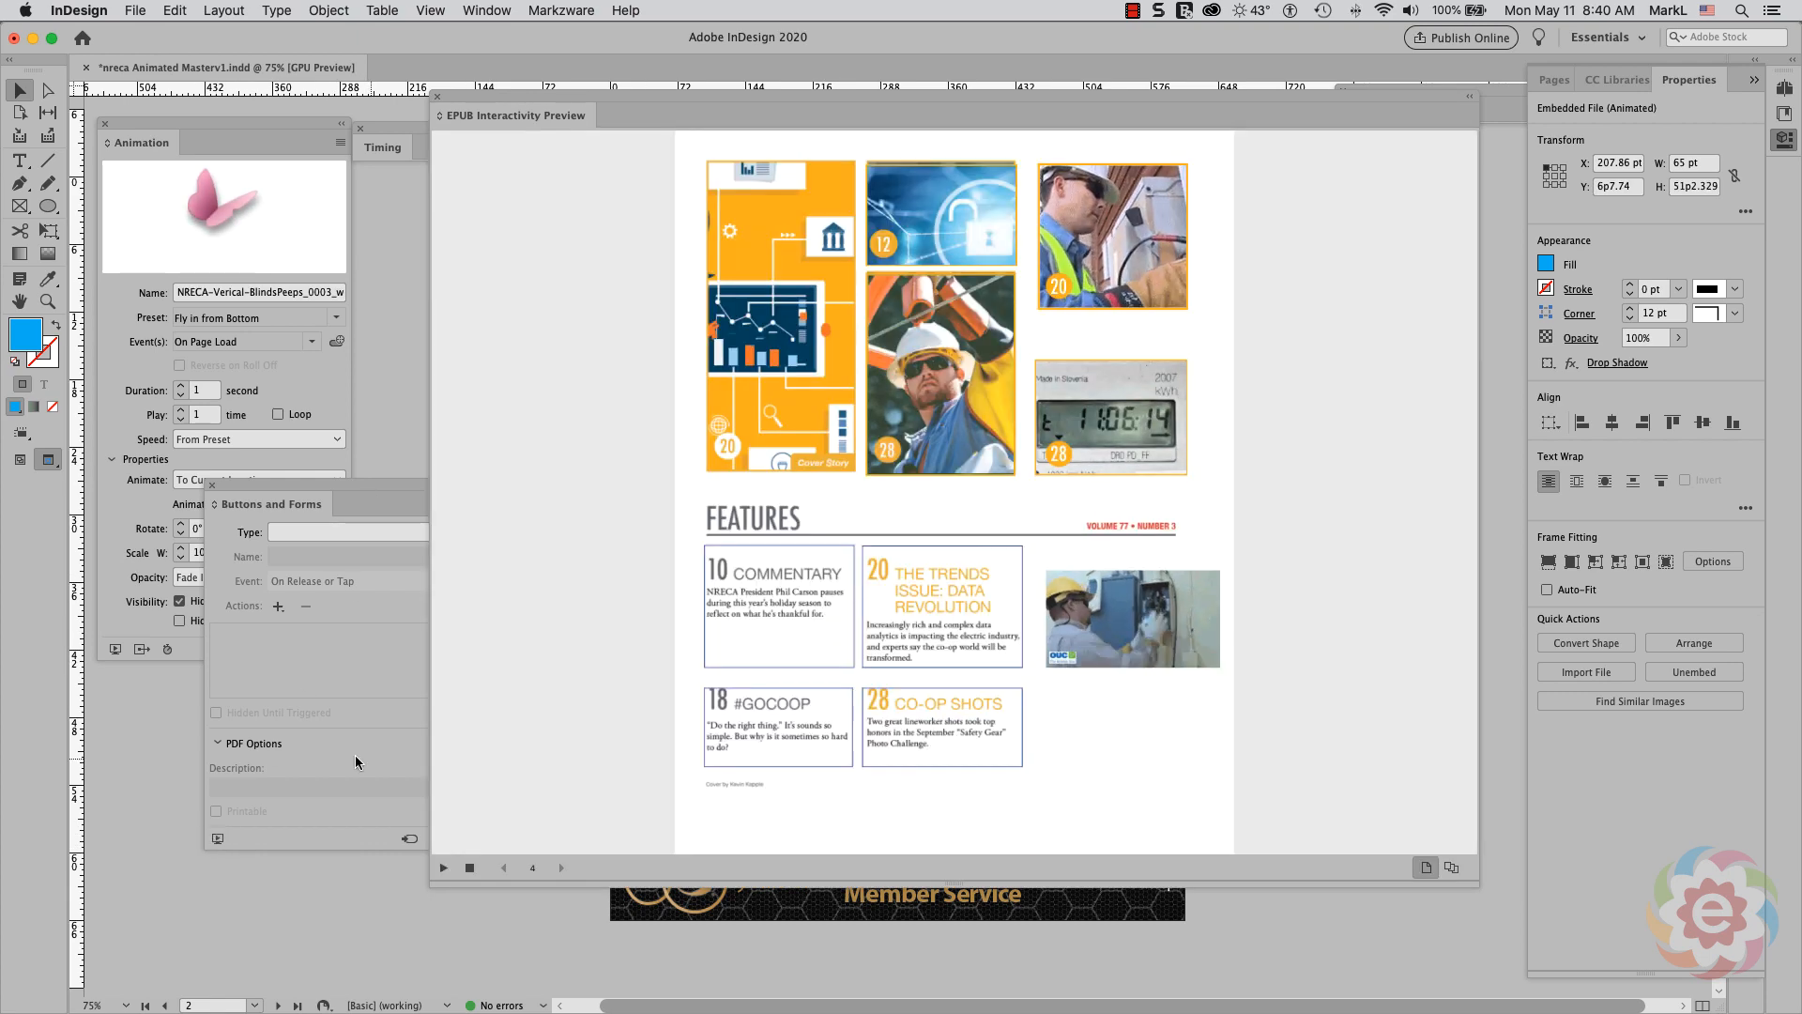
{"action": "left_click", "coordinate": [451, 869]}
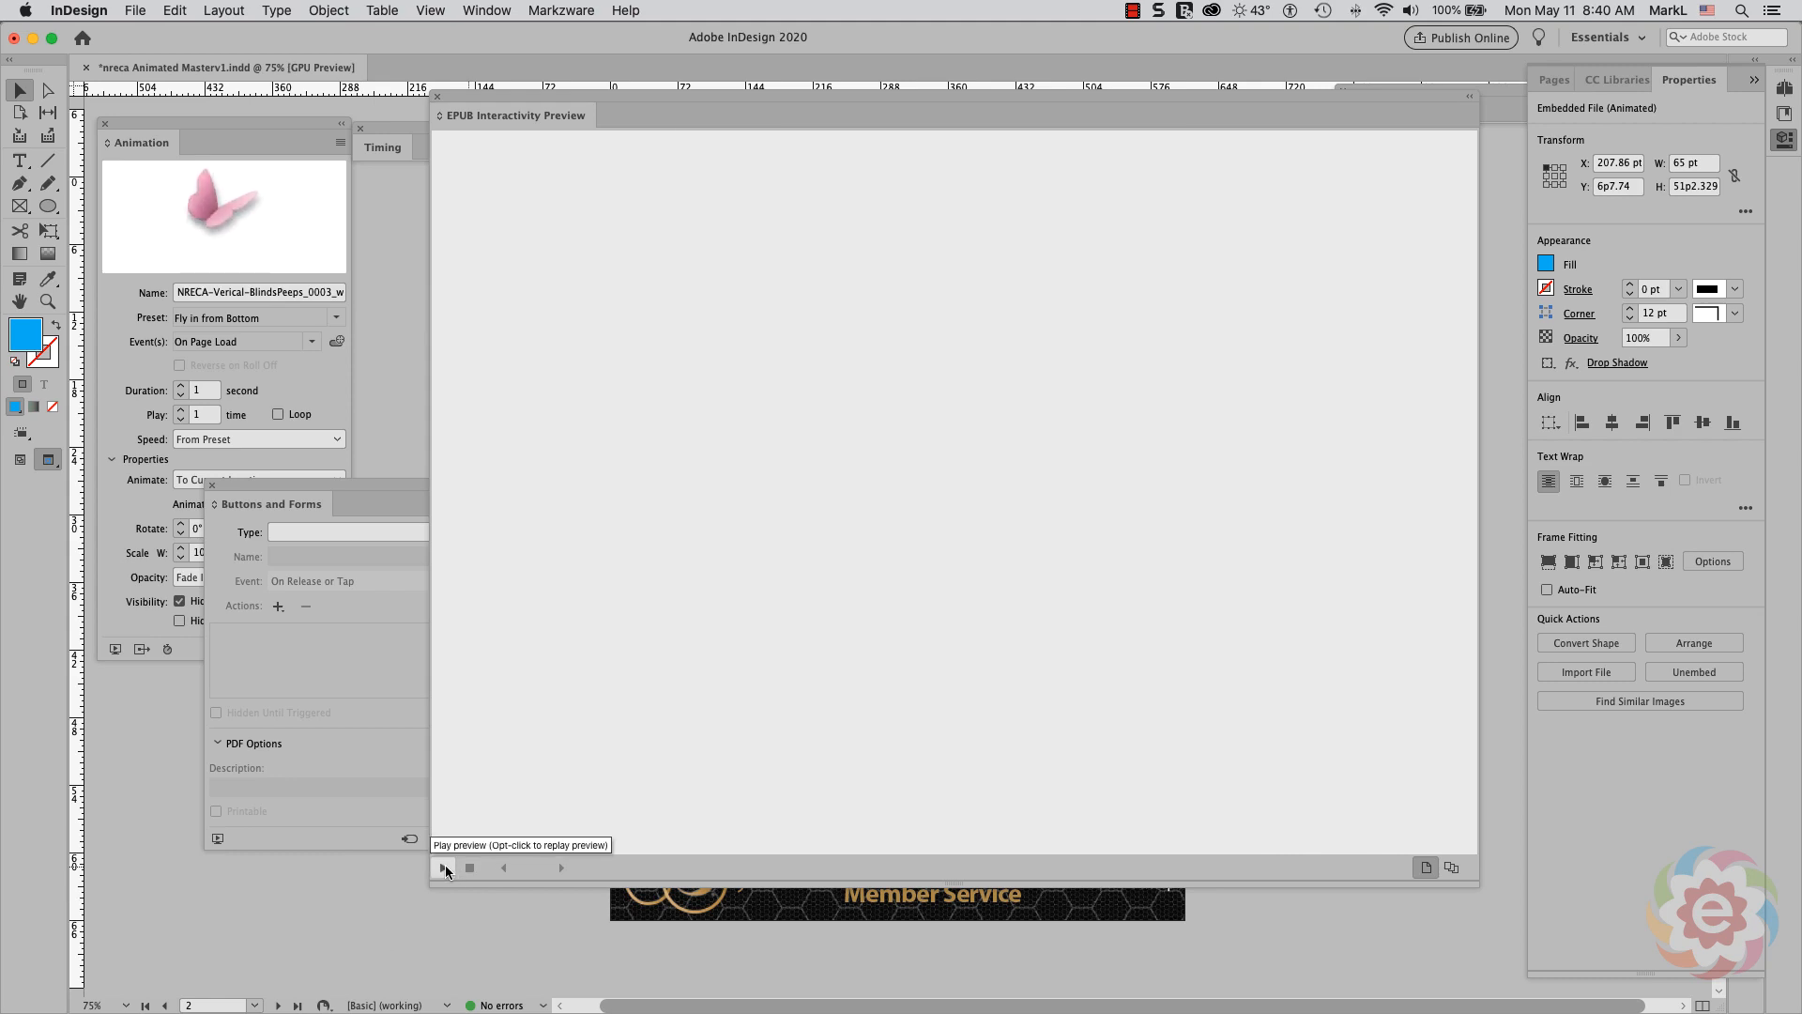